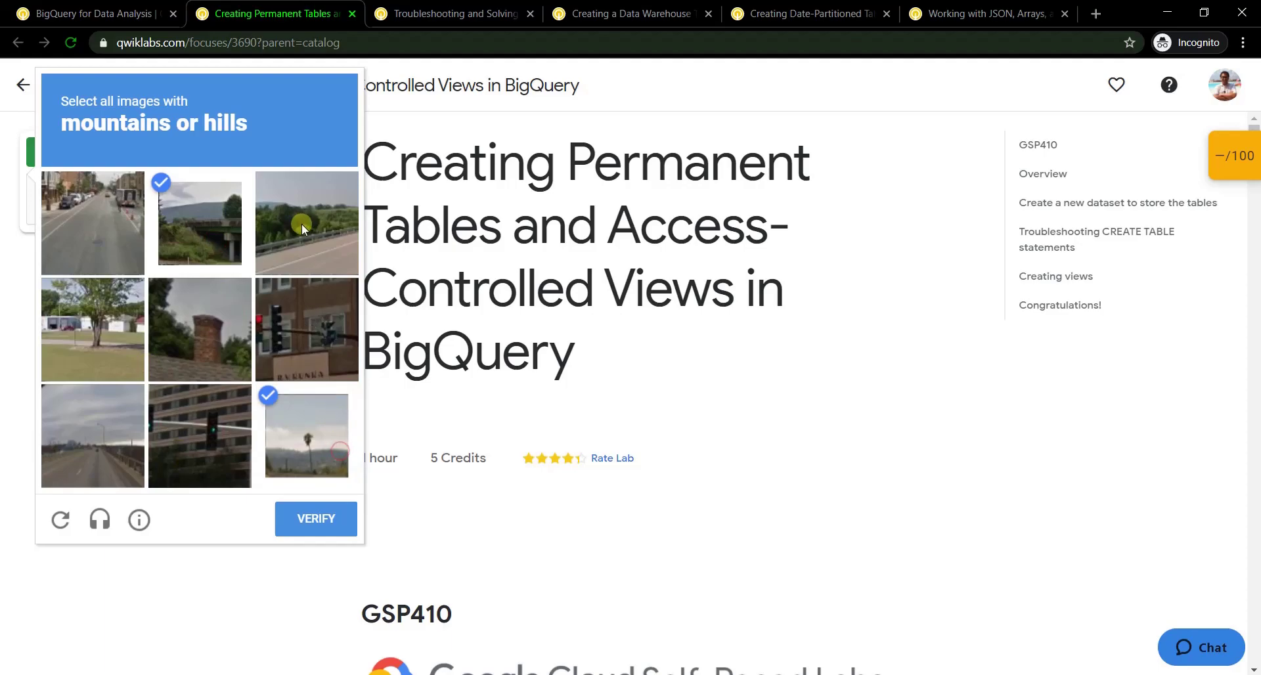
Complete the image verification to start the lab and open the Google Console sign-in page
left_click(348, 537)
left_click(512, 431)
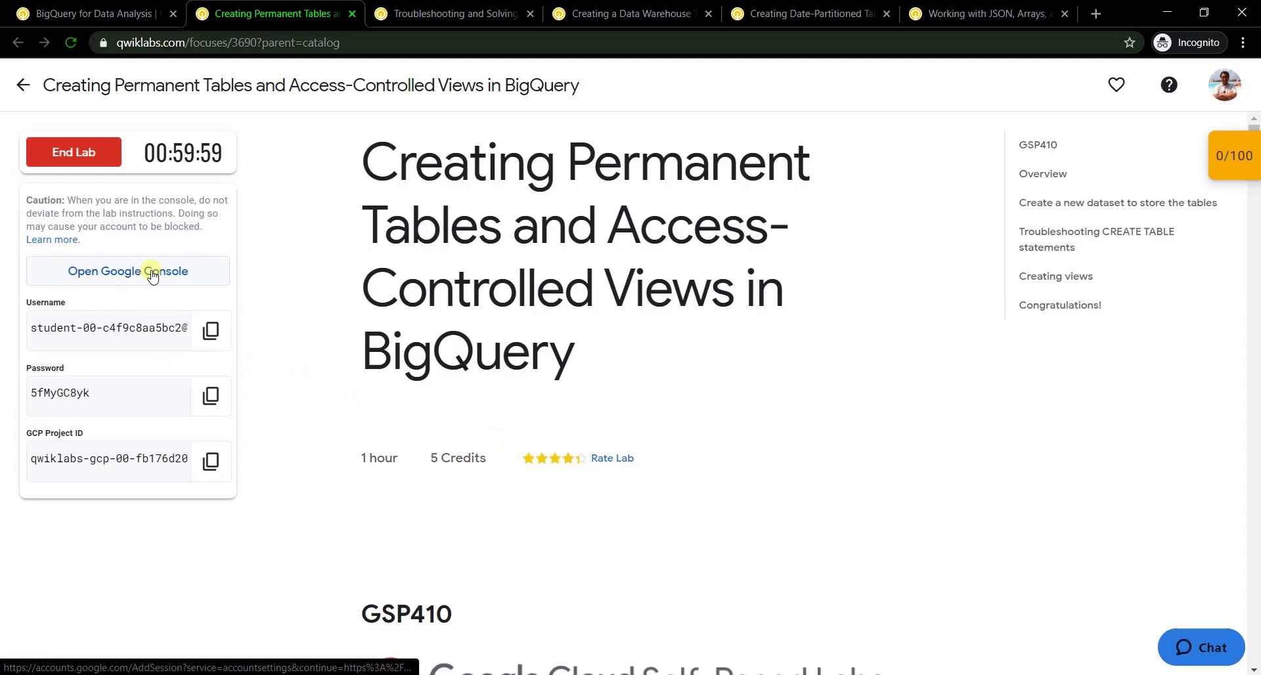
left_click(153, 274)
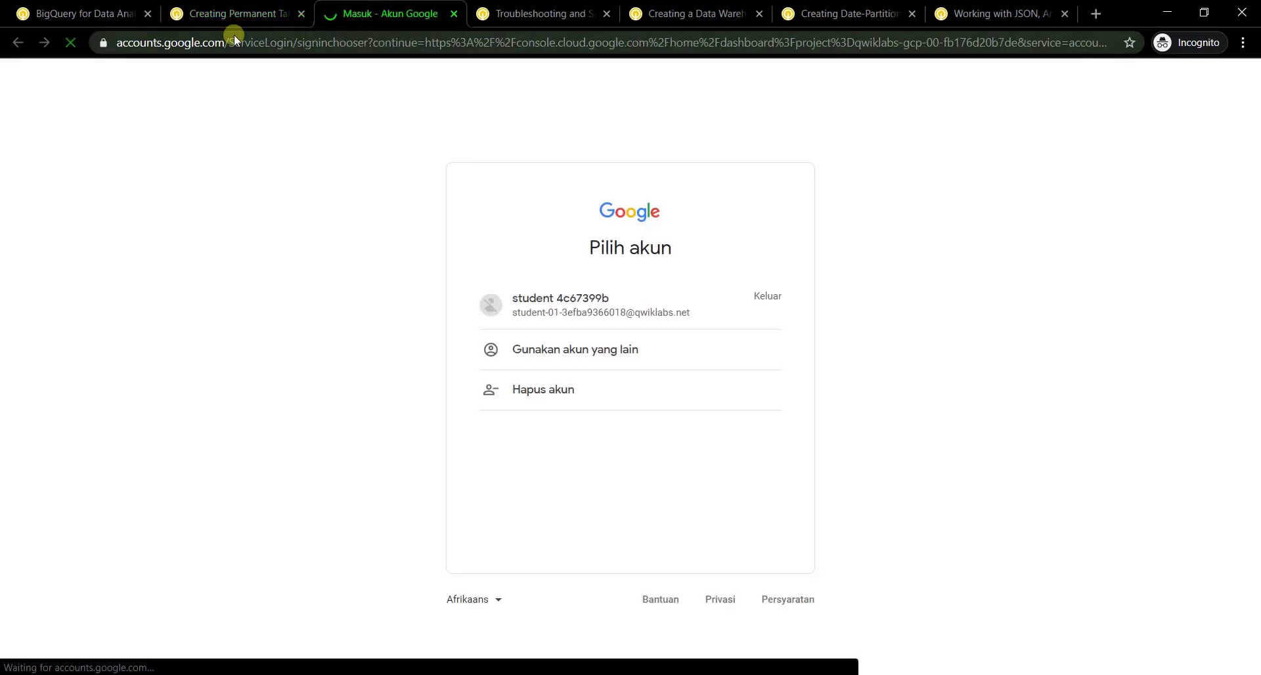
Copy the temporary username from the lab's credentials and submit it as the account e-mail on the Google sign-in page
left_click(229, 13)
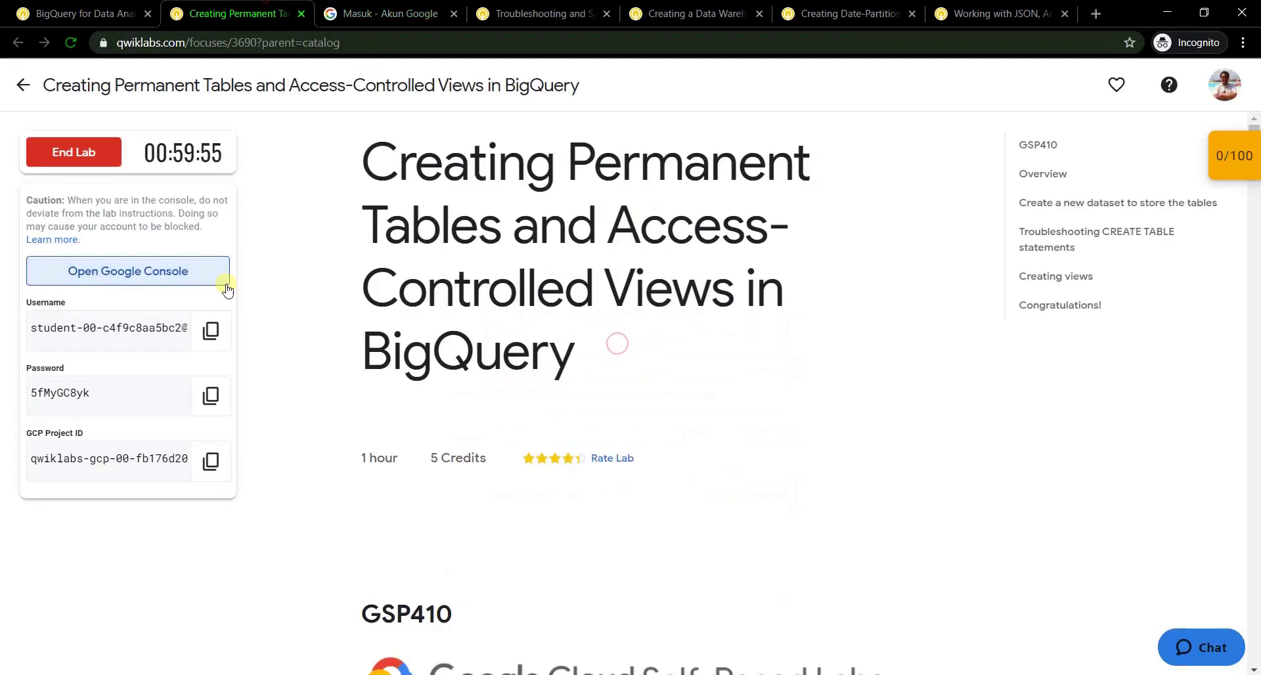
left_click(212, 330)
left_click(367, 13)
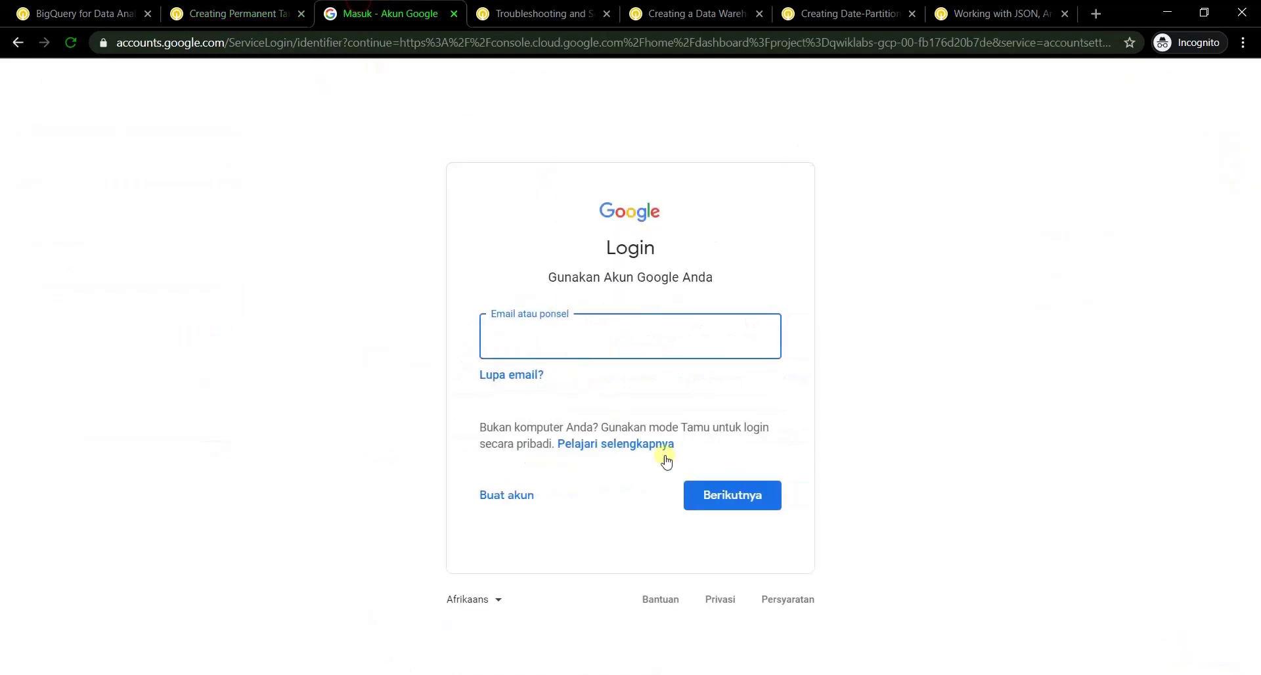
key("ctrl+v")
left_click(726, 498)
Copy the temporary lab password and enter it in the password field to sign in to the student account
left_click(249, 14)
left_click(210, 395)
key("ctrl+Tab")
key("ctrl+v")
left_click(716, 426)
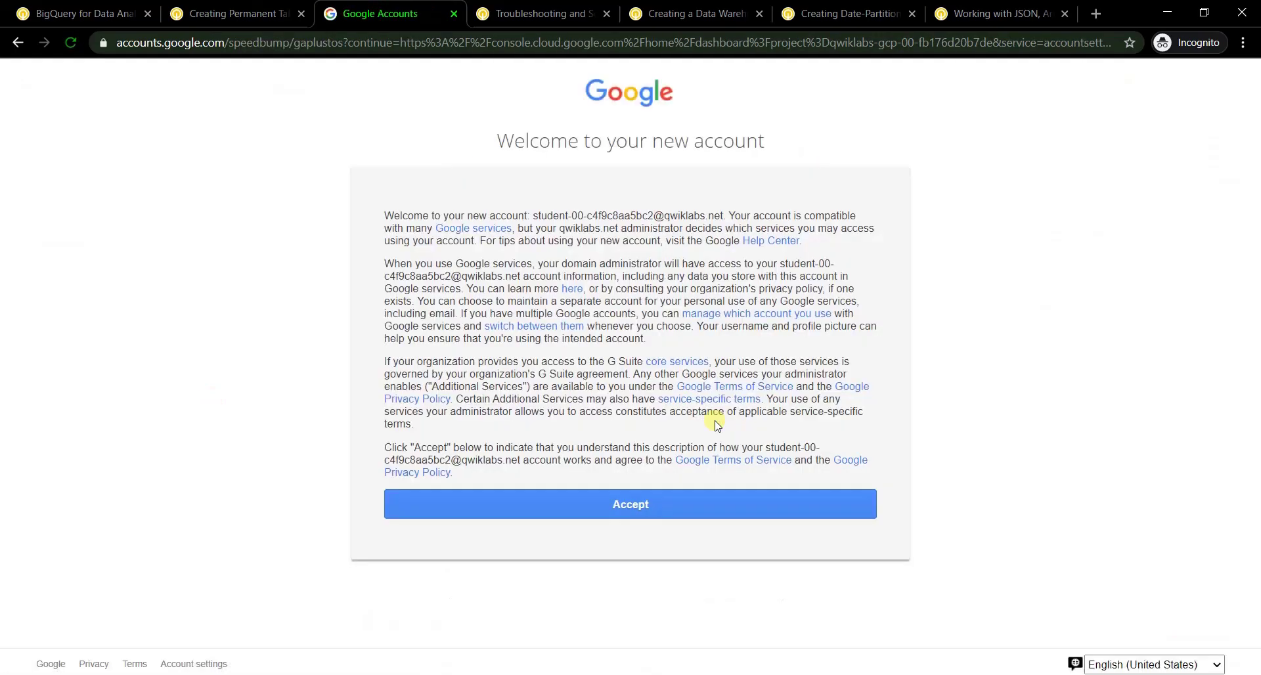
Accept the new account's terms without adding recovery options and agree to the Google Cloud Platform Terms of Service
left_click(624, 504)
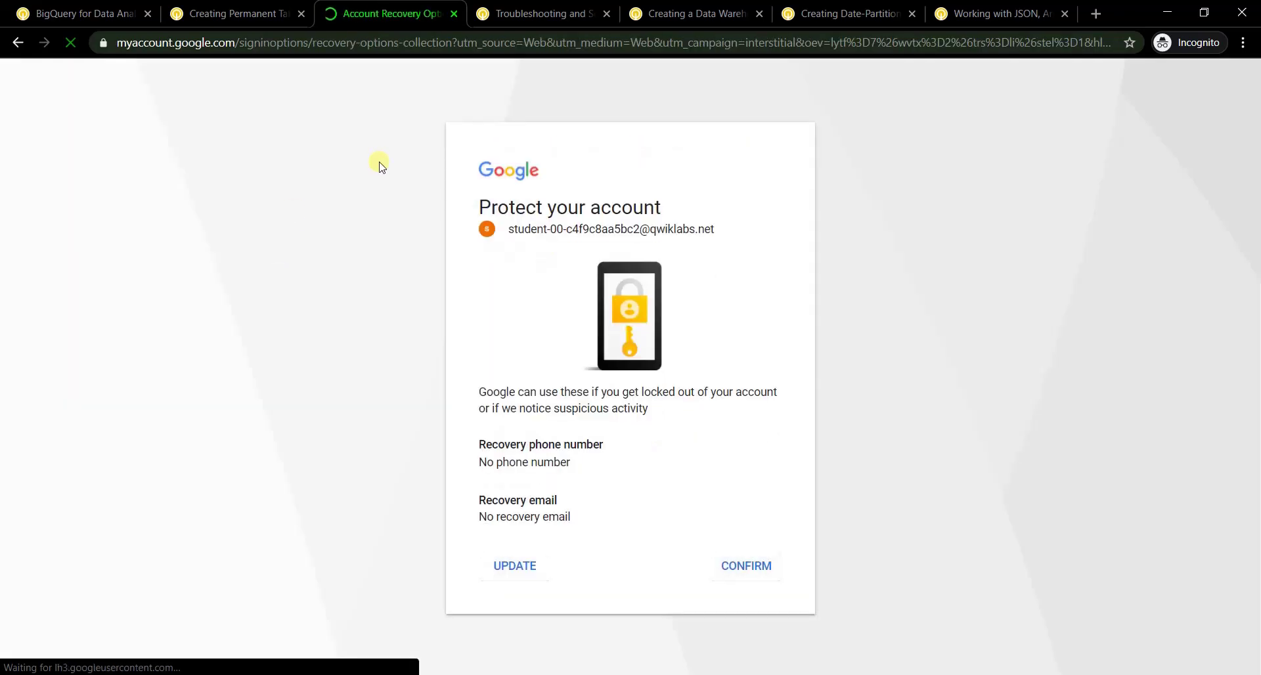
left_click(744, 569)
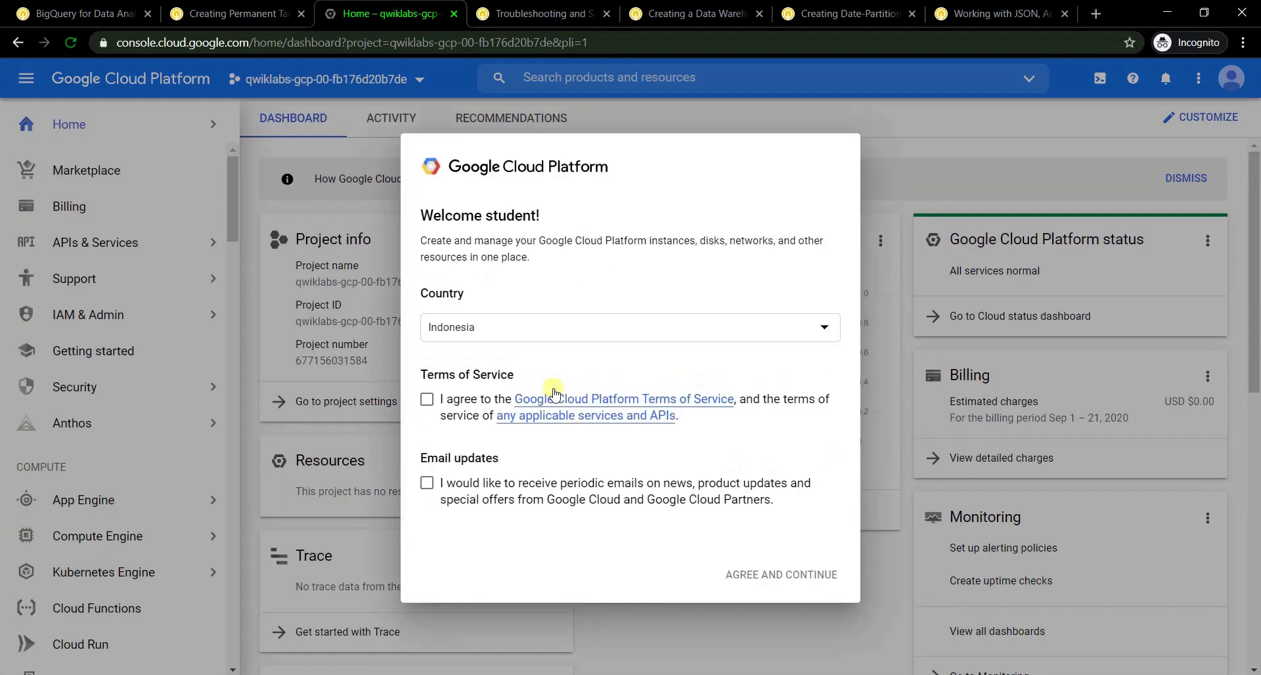
left_click(459, 417)
left_click(762, 576)
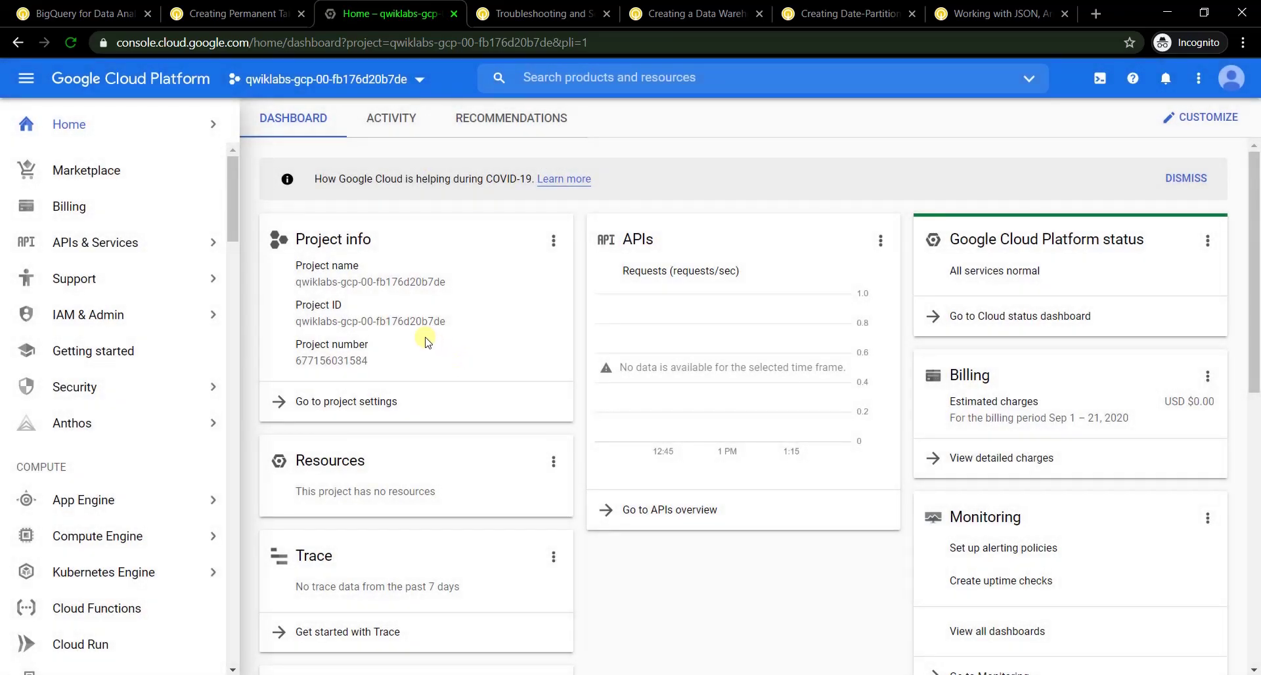
Pin BigQuery, found under Big Data, in the Cloud Console's list of products
scroll(160, 460, "down", 9)
scroll(161, 465, "down", 20)
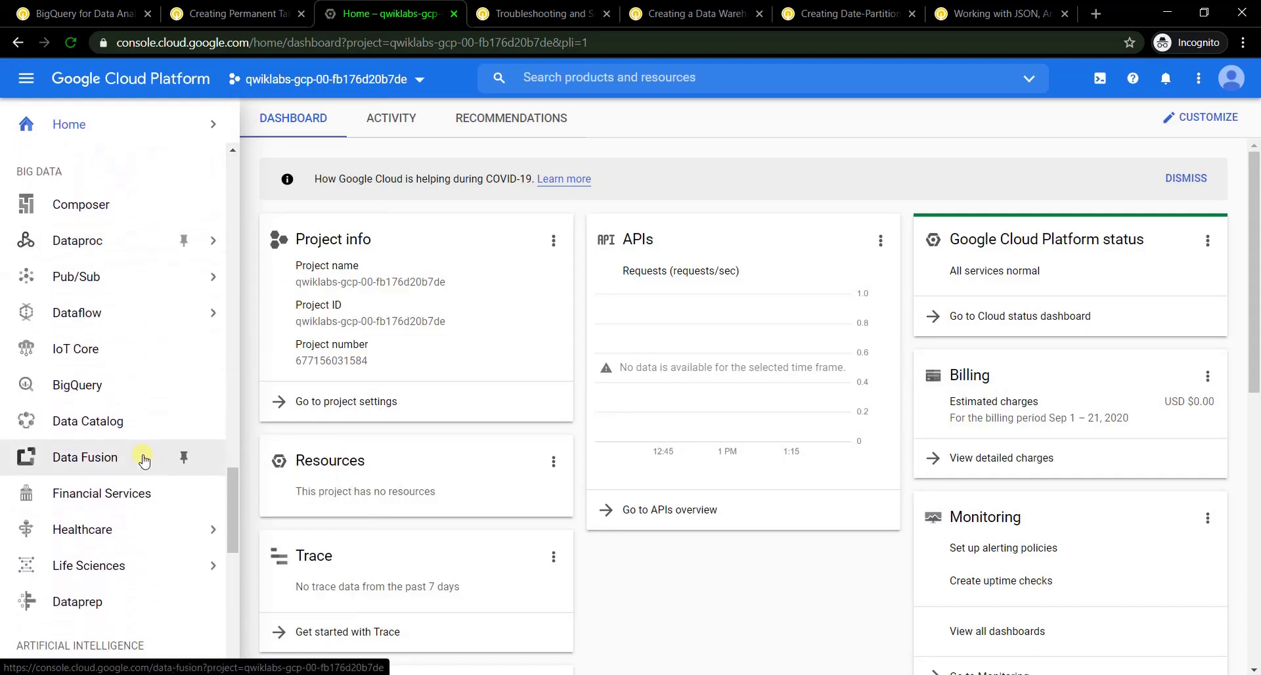
left_click(183, 361)
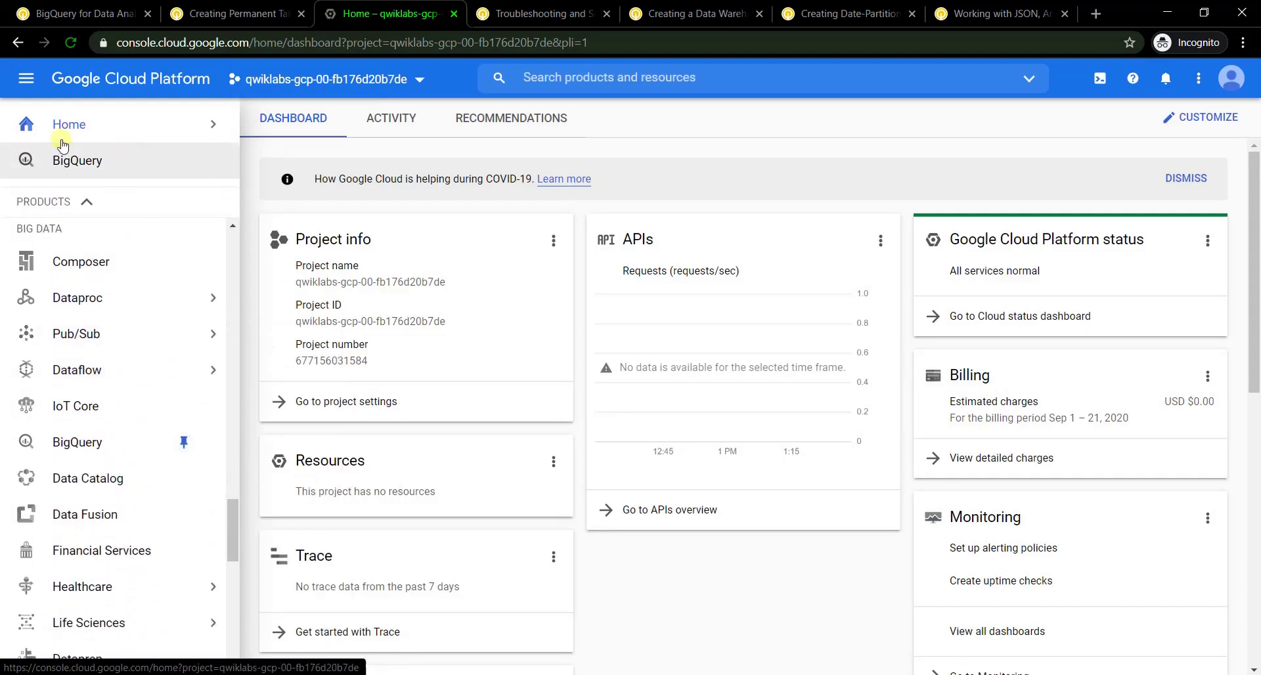
scroll(90, 203, "up", 5)
Consult the lab instructions for opening BigQuery, open its console in Cloud Console, and dismiss the welcome message
left_click(220, 6)
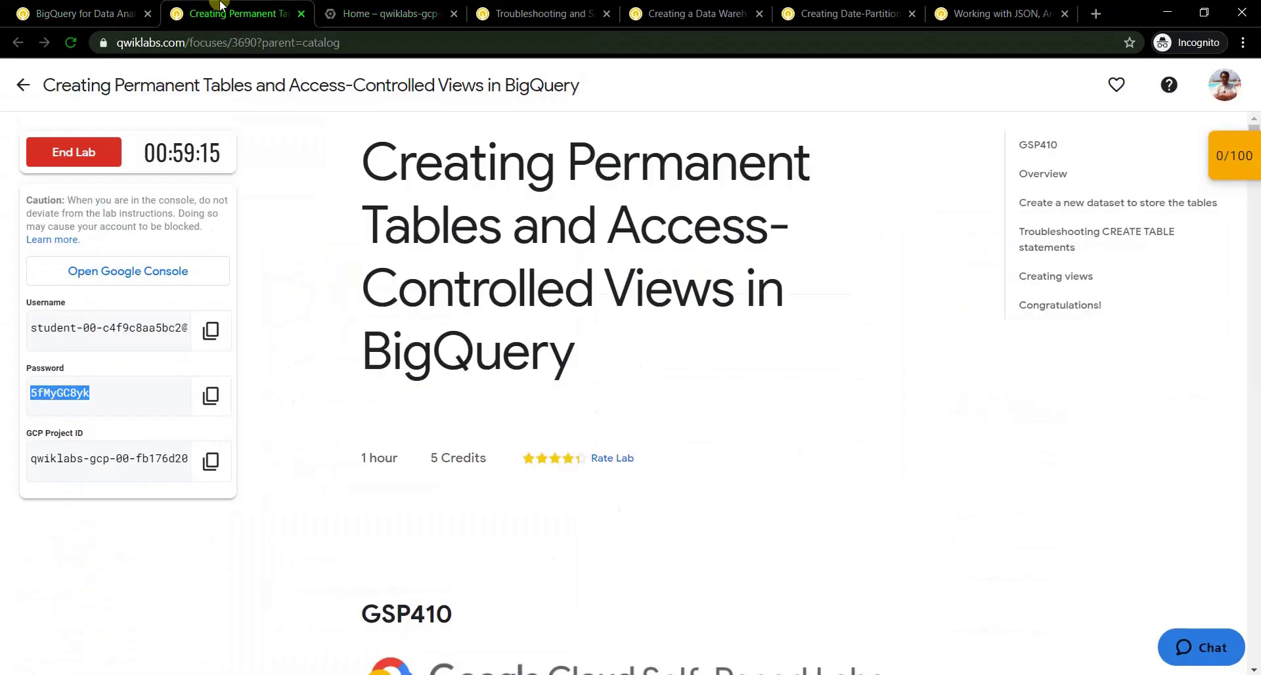
scroll(631, 443, "down", 20)
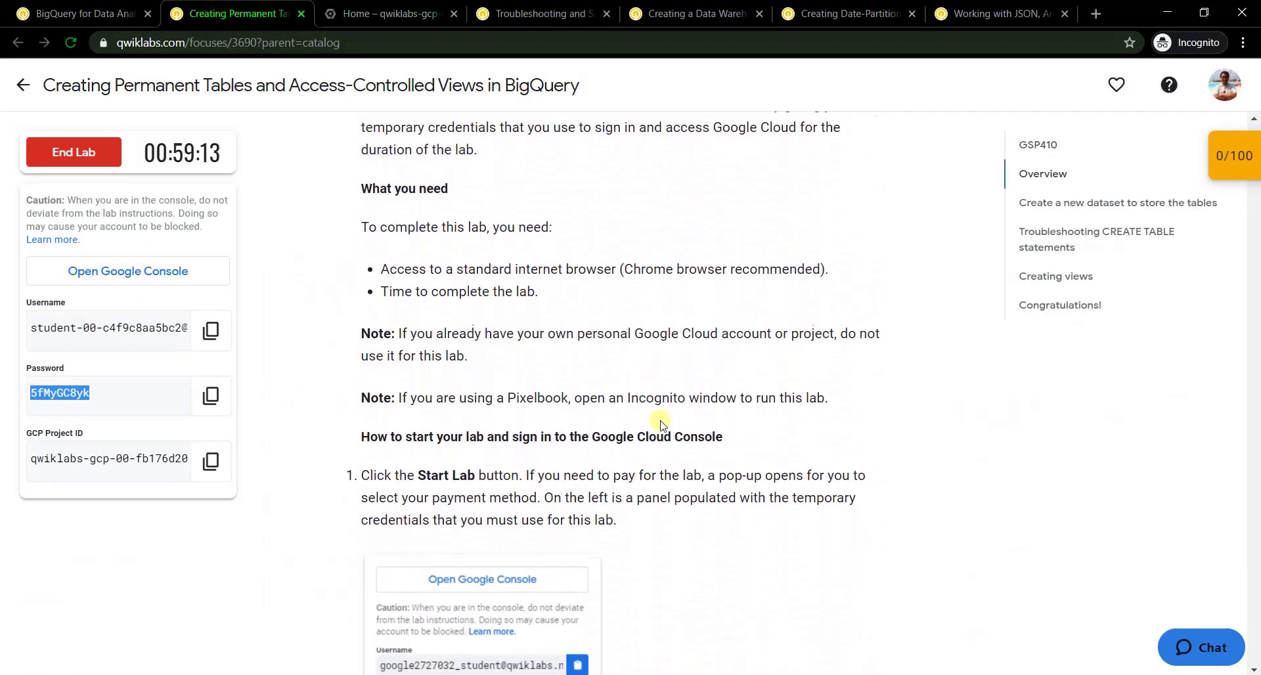
scroll(661, 421, "down", 20)
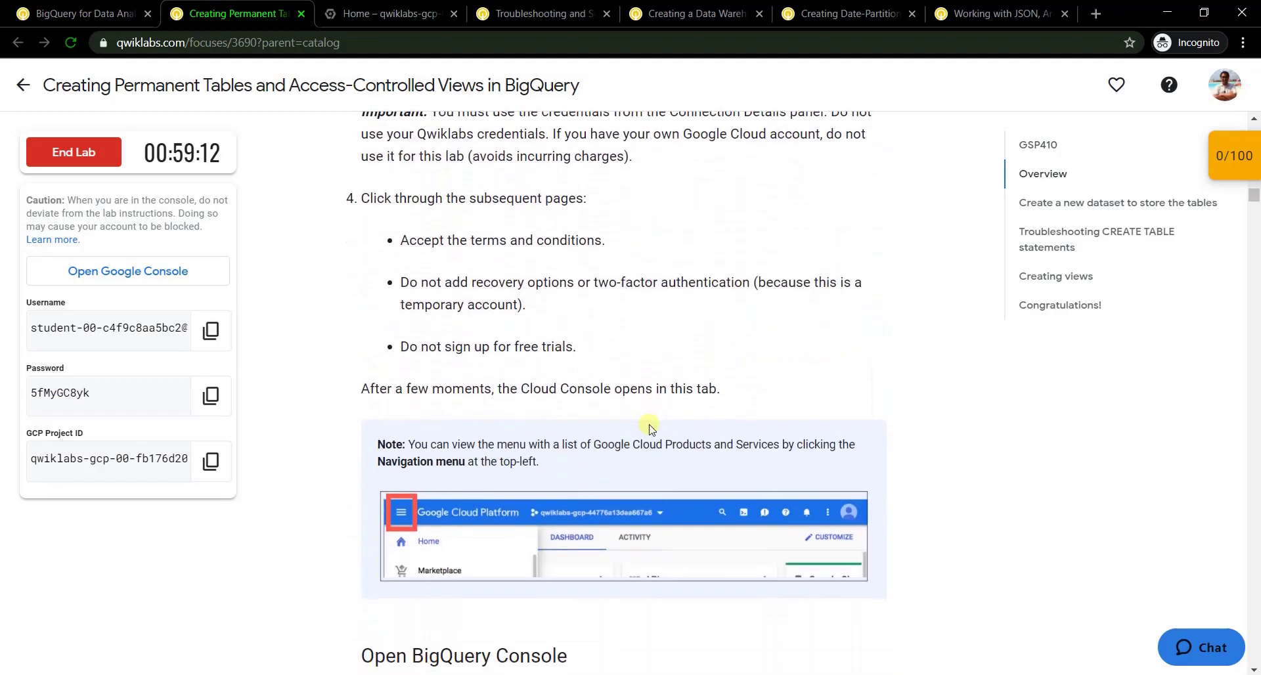
scroll(647, 429, "down", 15)
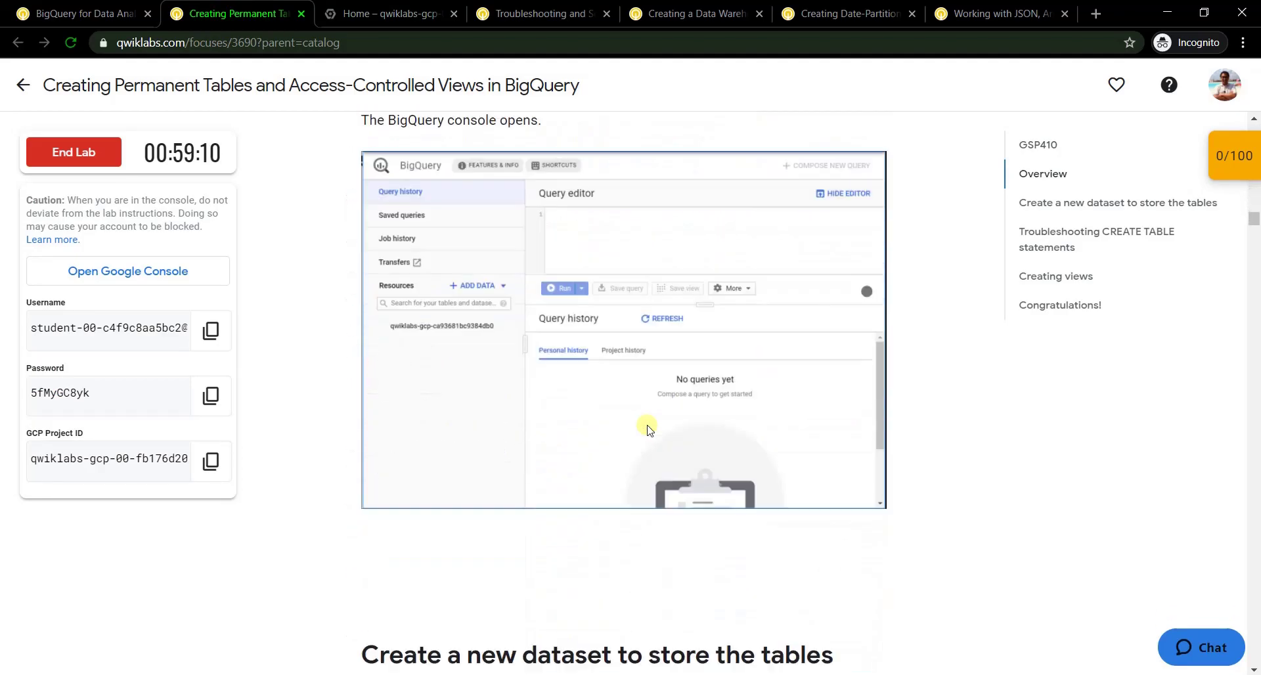
scroll(647, 428, "down", 5)
left_click(384, 16)
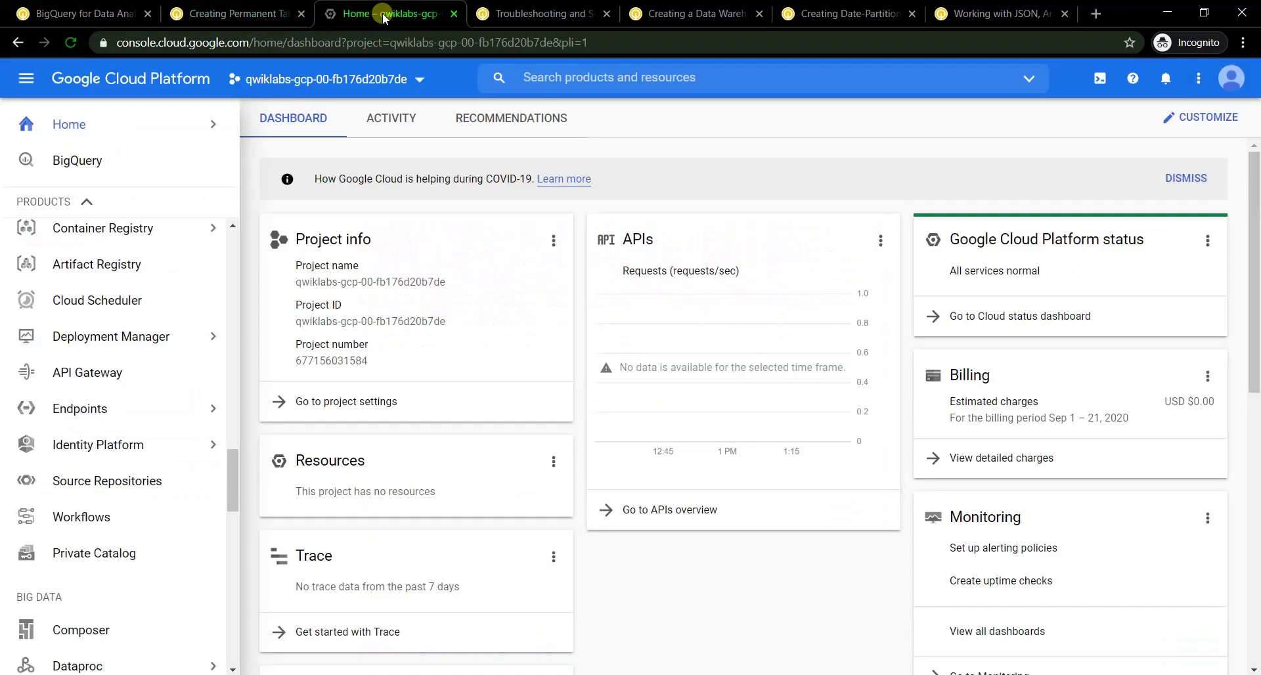
left_click(153, 167)
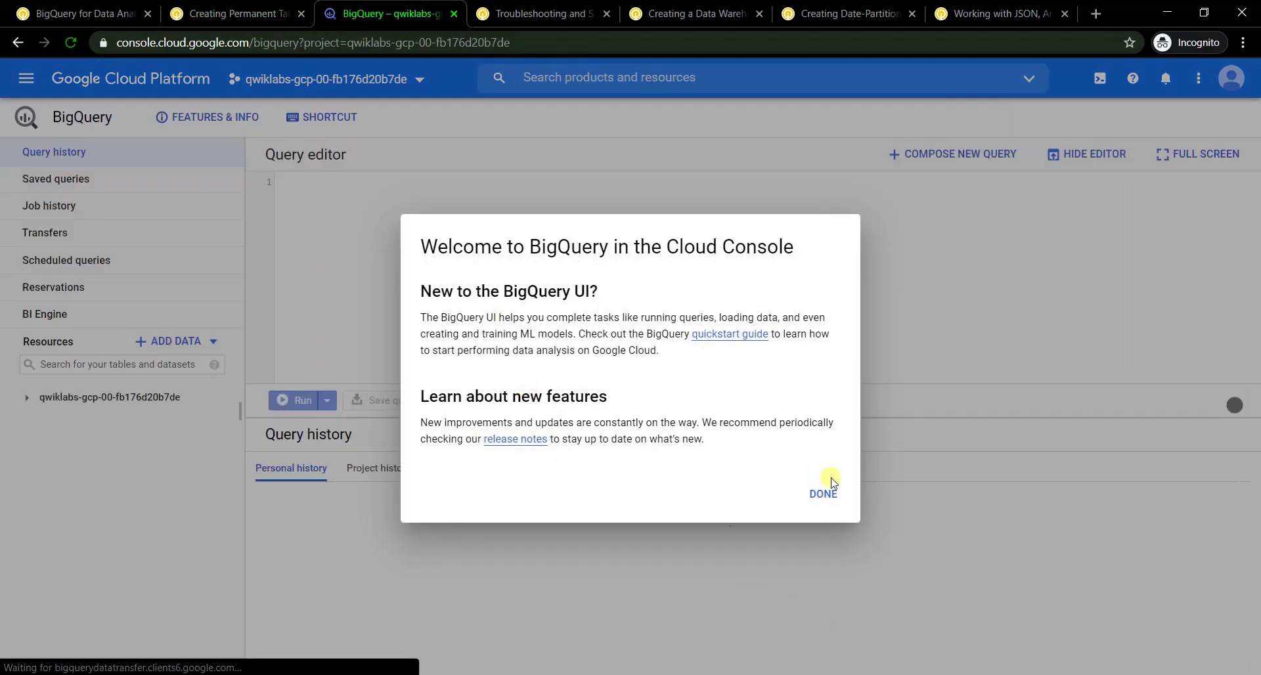
left_click(826, 495)
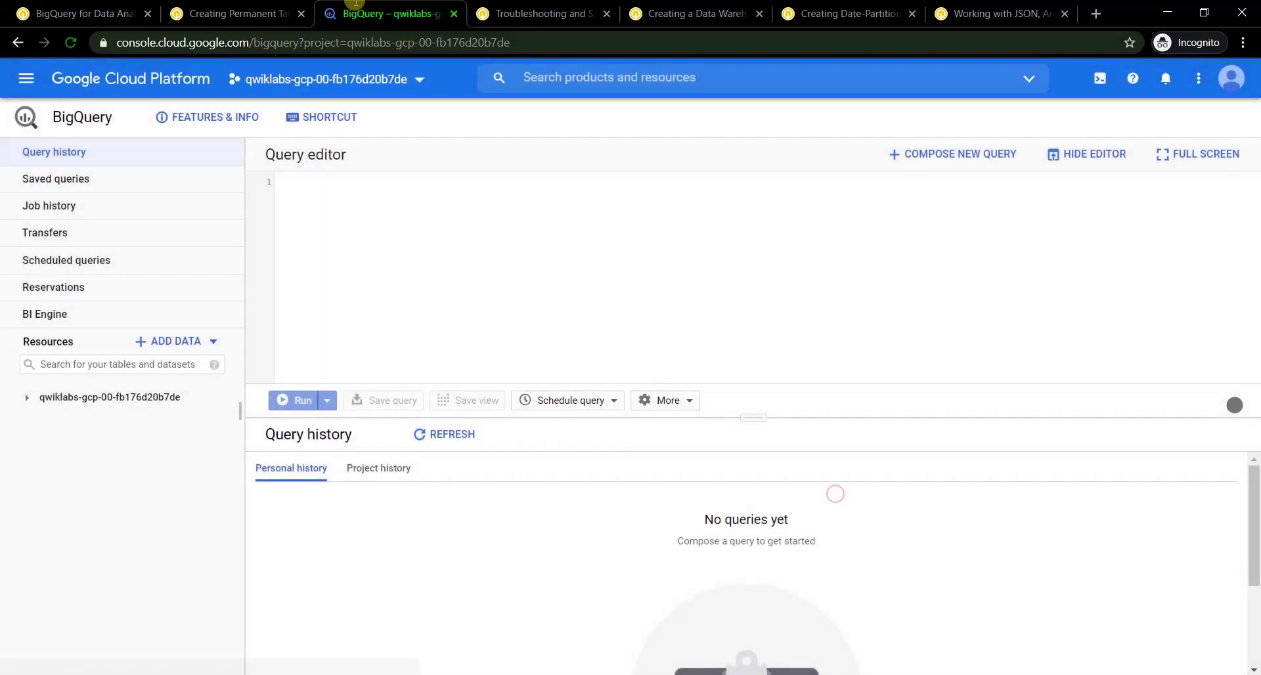
Create a dataset in the lab project with the ID ecommerce, copied from the lab instructions, keeping all other options at their defaults
left_click(274, 12)
scroll(729, 560, "down", 2)
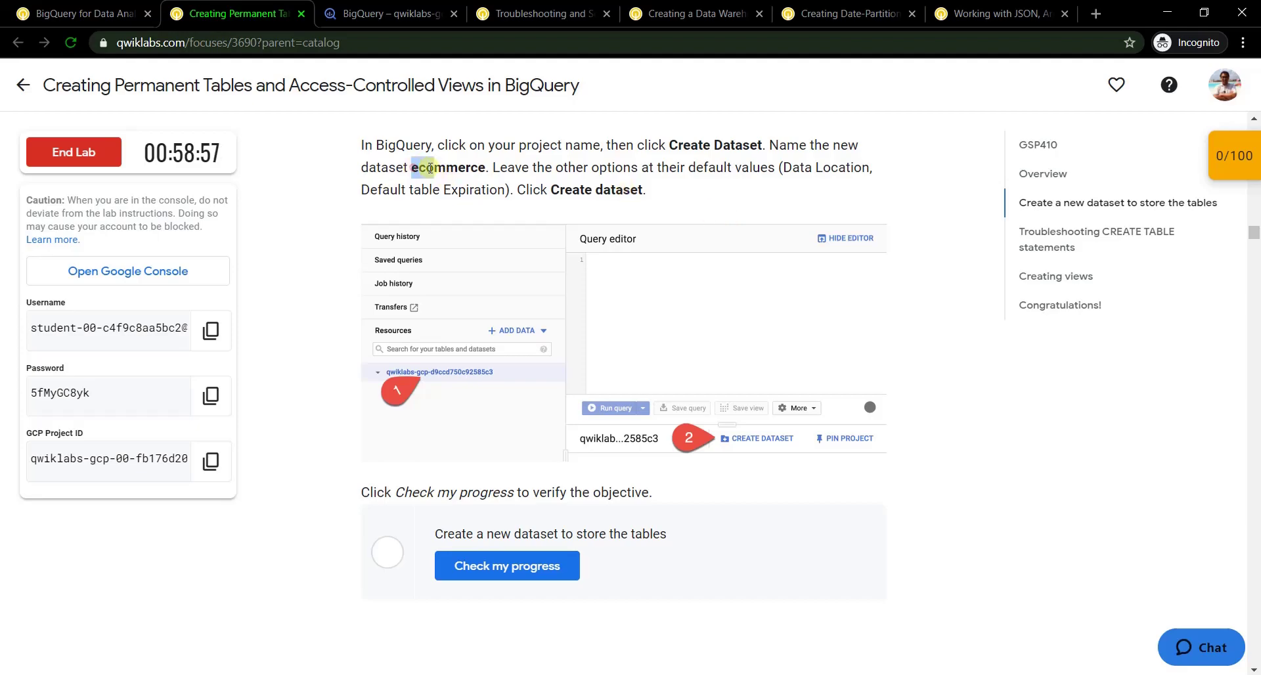
left_click_drag(429, 168, 484, 169)
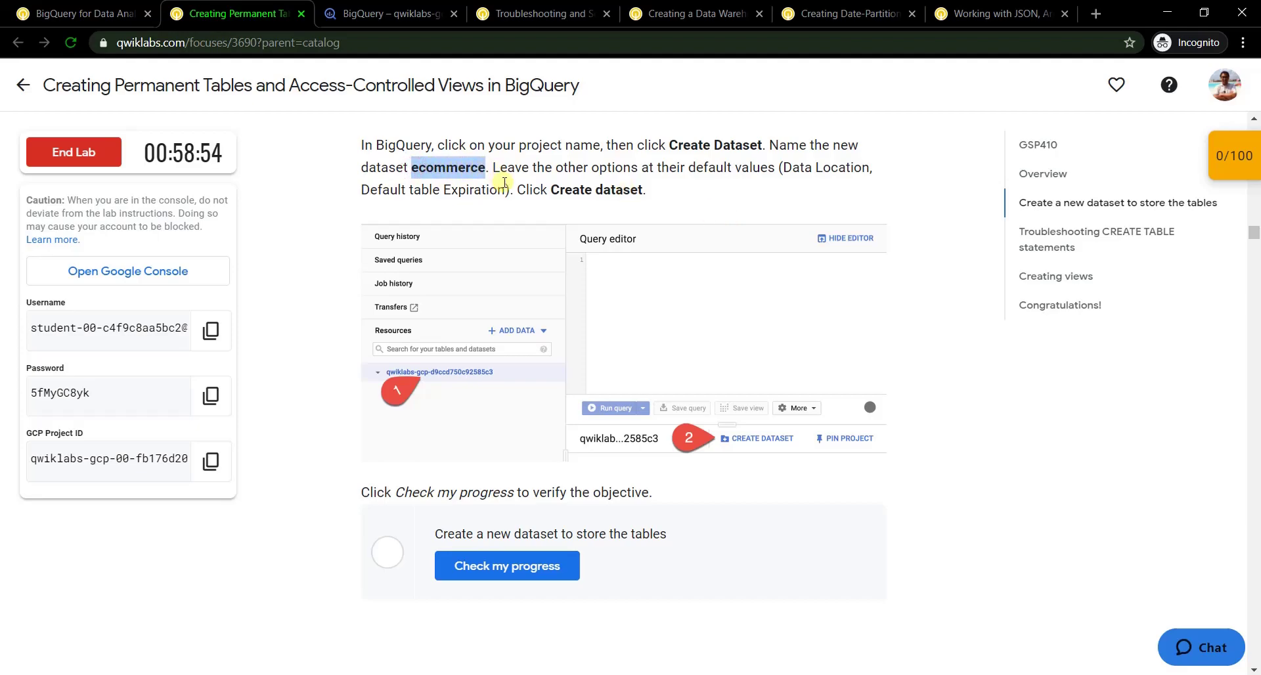
left_click(358, 10)
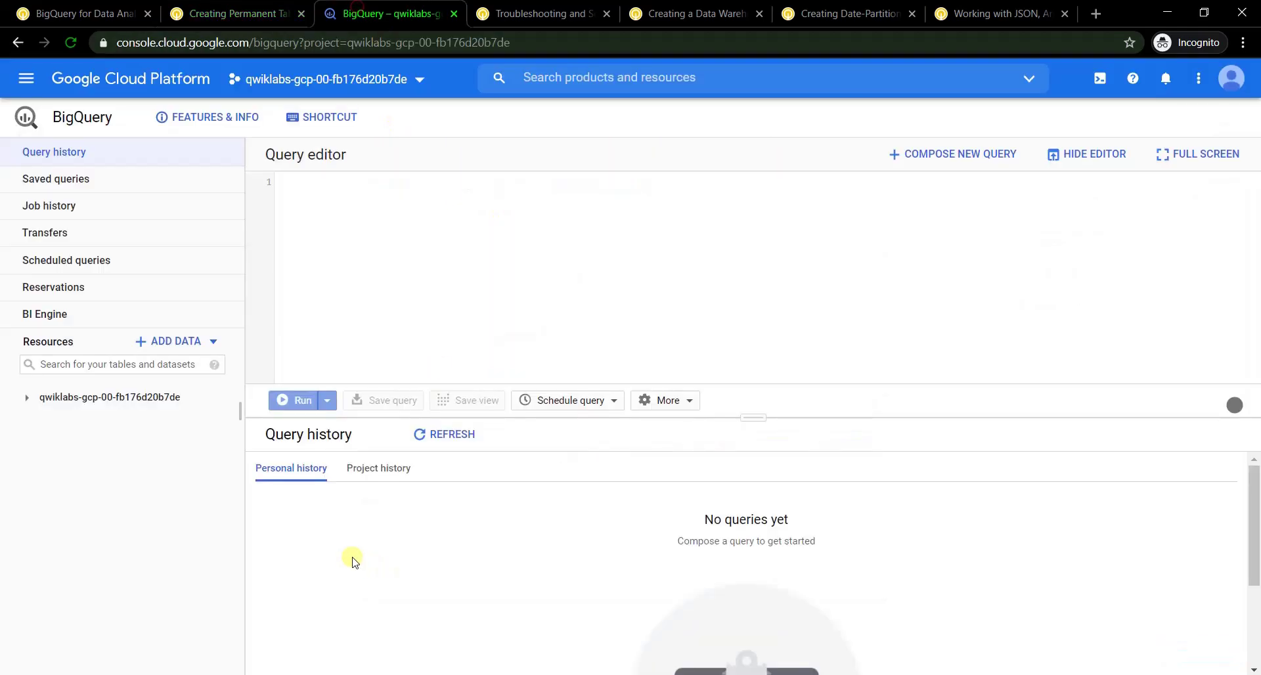
left_click(181, 401)
left_click(1052, 434)
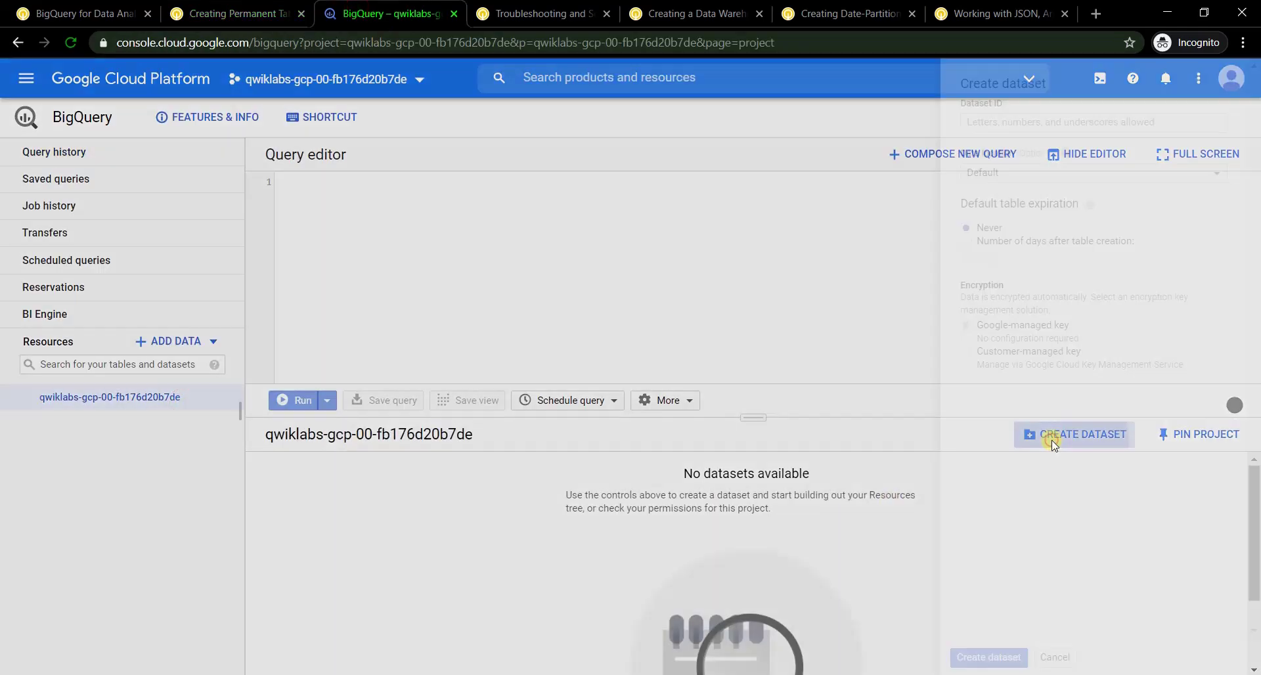
left_click(853, 123)
key("ctrl+v")
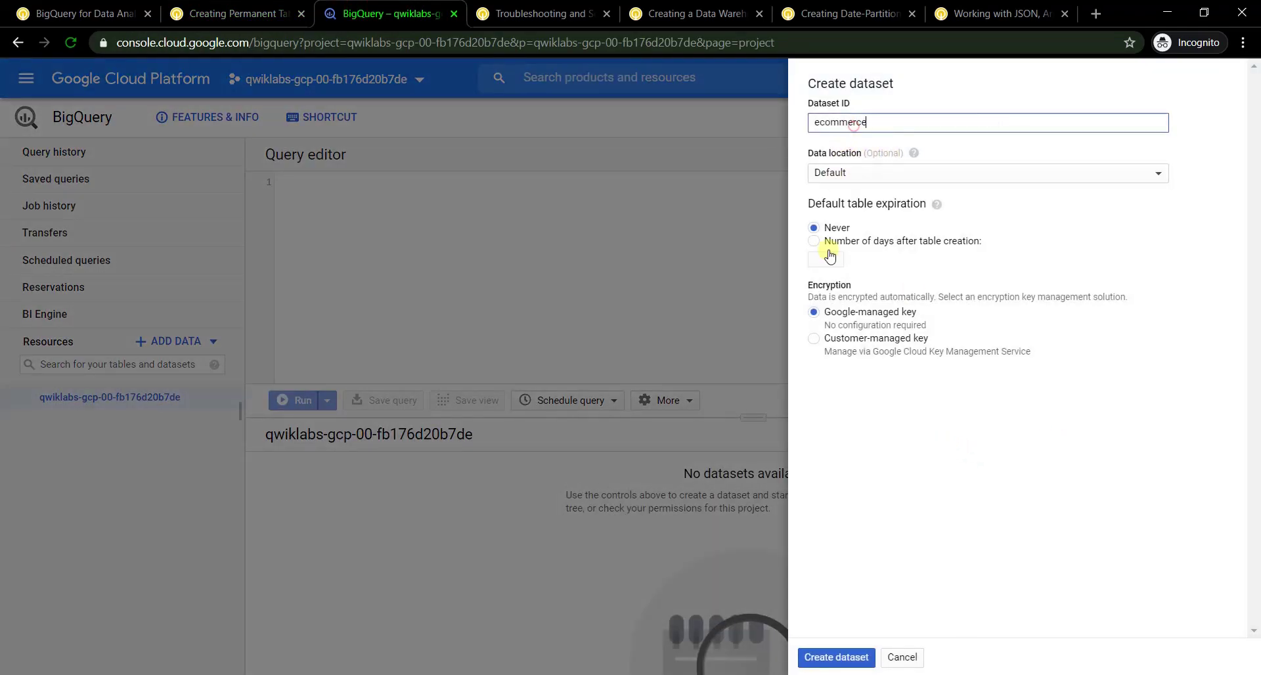
left_click(836, 657)
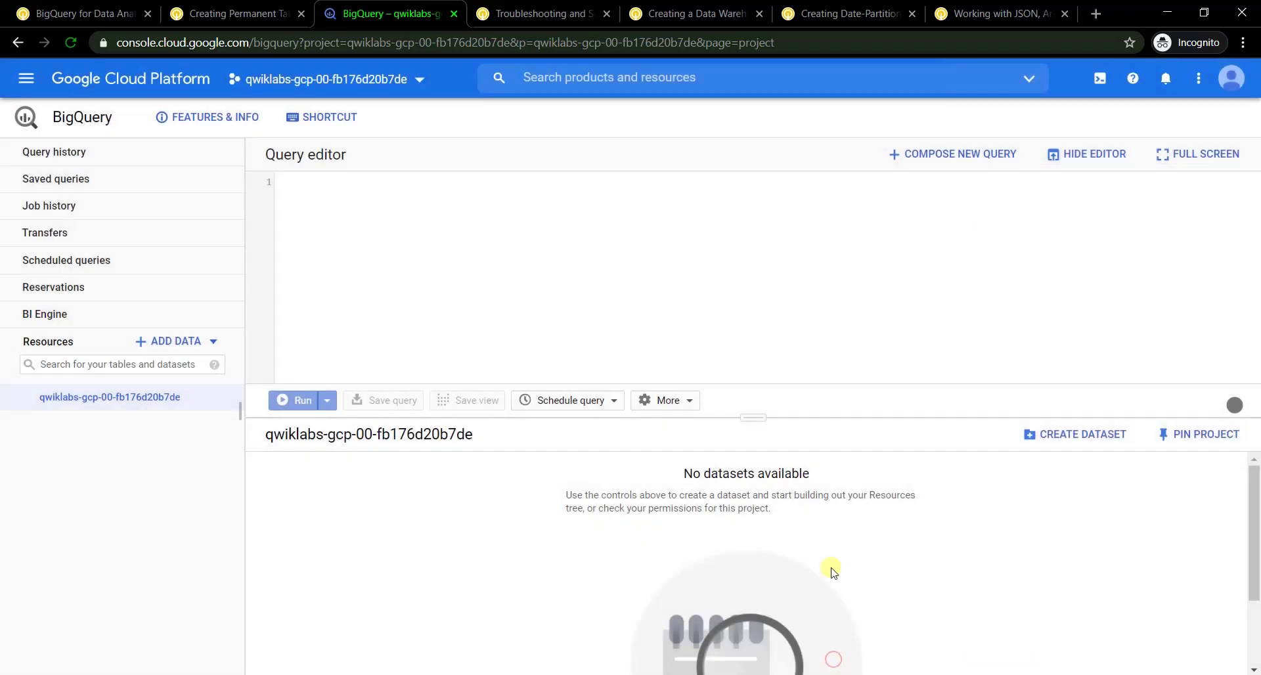
Check the lab progress for the "Create a new dataset to store the tables" objective
left_click(266, 15)
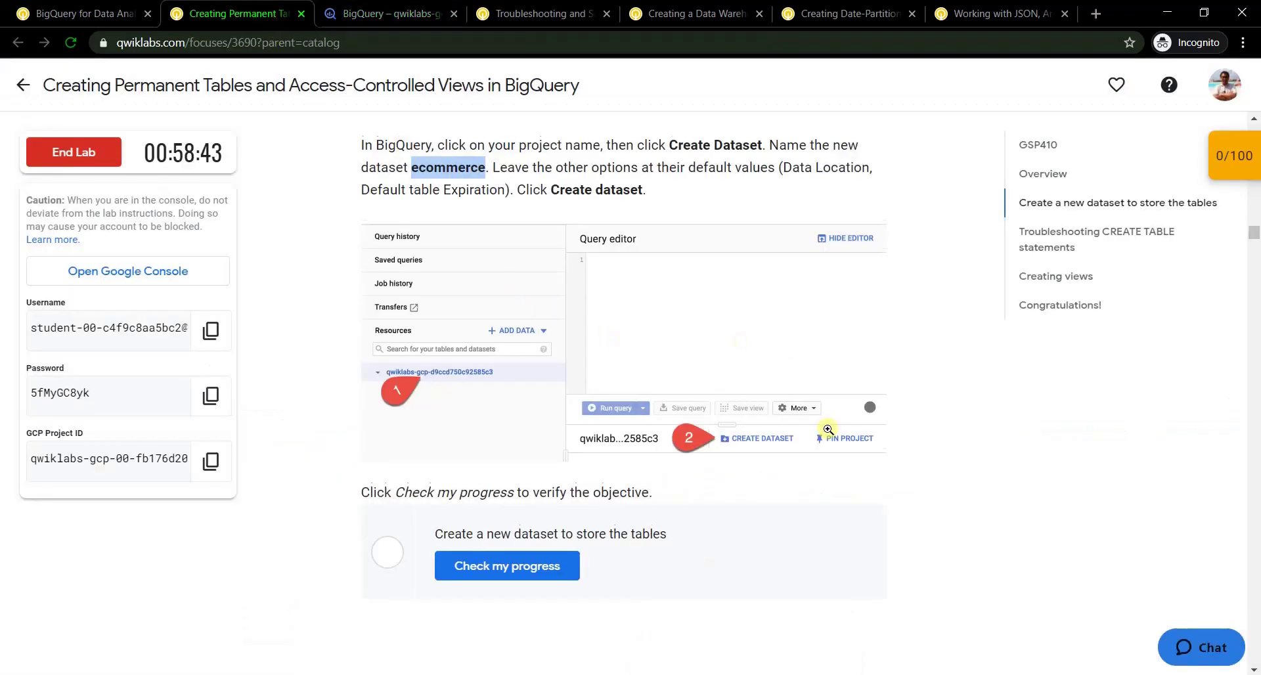
scroll(854, 446, "down", 3)
left_click(475, 409)
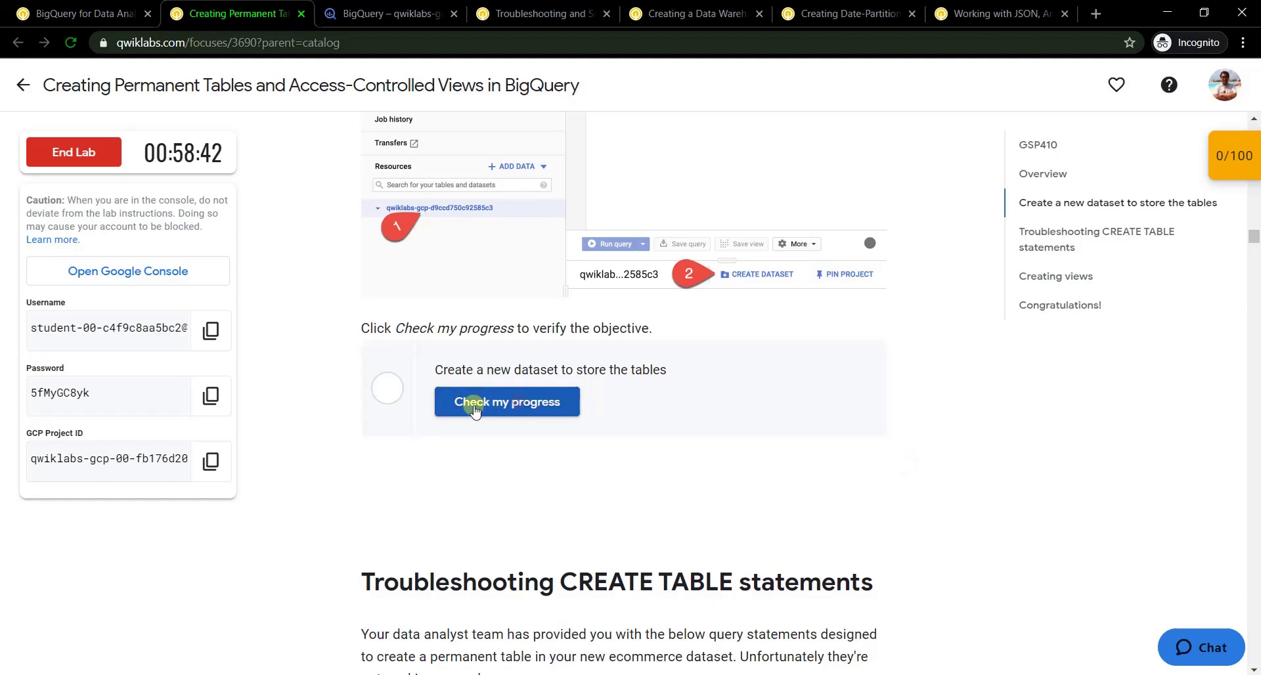
Copy the "Query 1: Columns, Columns, Columns" statement from the lab, run it in the BigQuery query editor, and close the error message
scroll(599, 451, "down", 2)
scroll(678, 453, "down", 5)
scroll(814, 411, "down", 2)
scroll(854, 450, "up", 3)
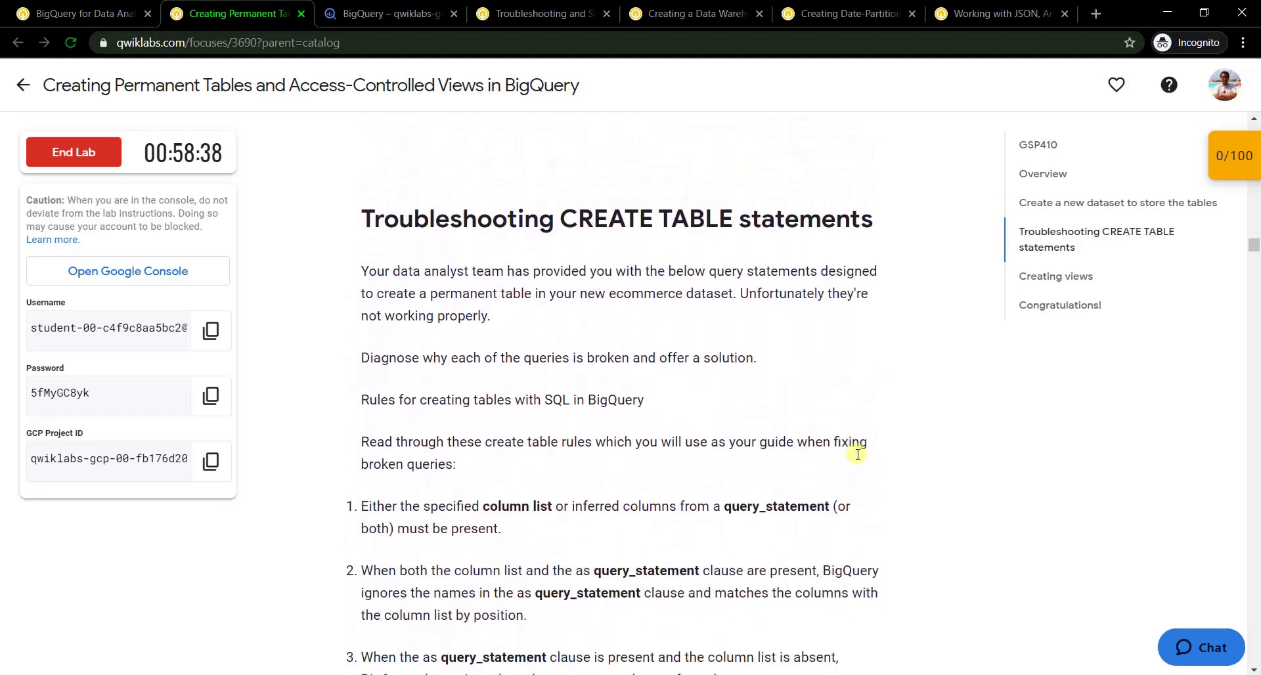
scroll(857, 454, "down", 2)
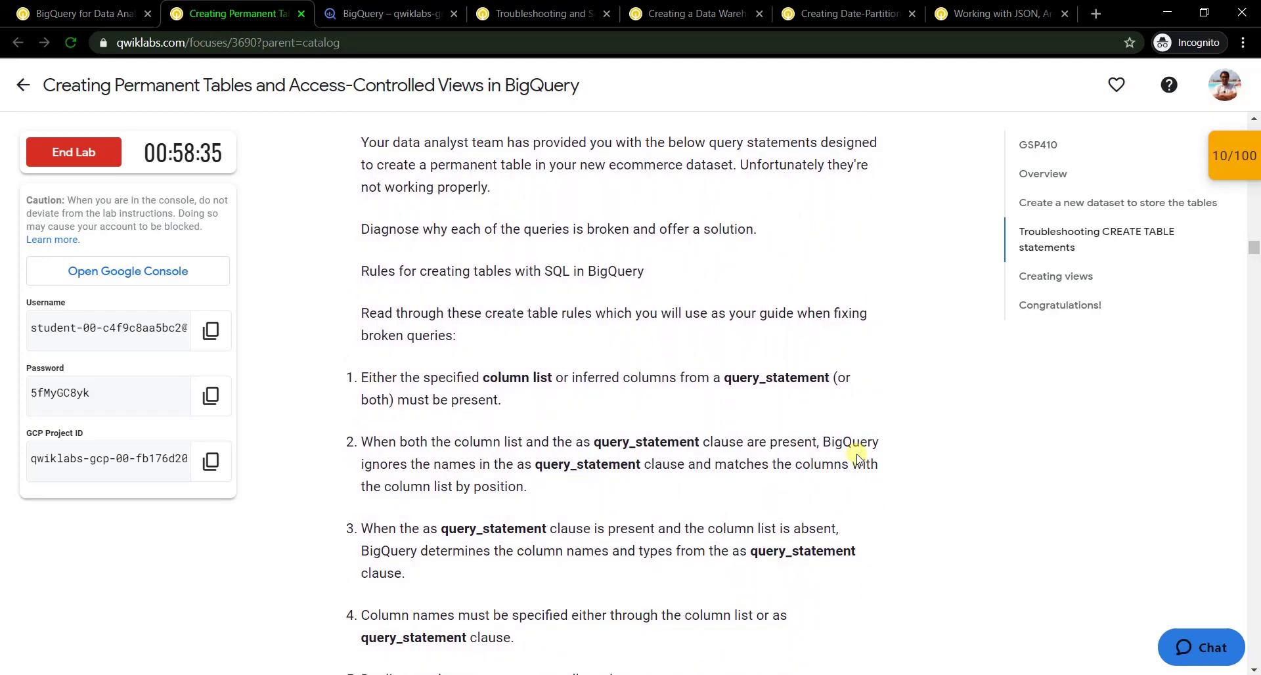
scroll(857, 458, "down", 5)
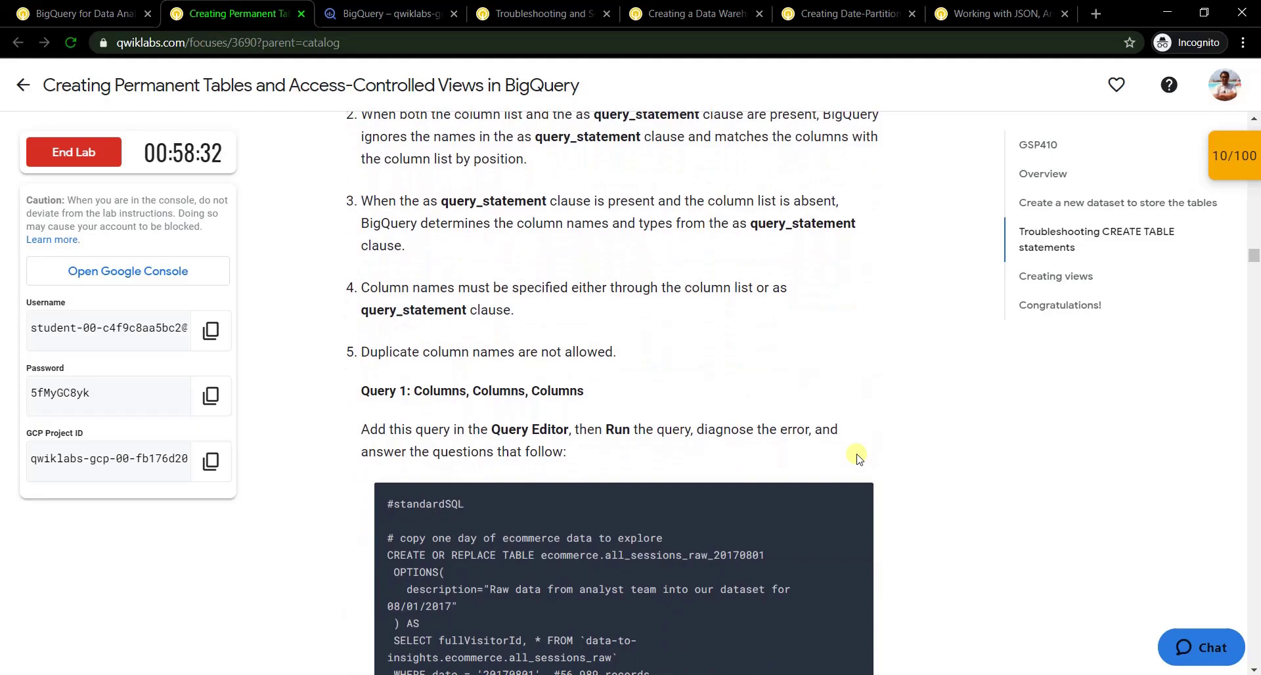
scroll(858, 458, "down", 3)
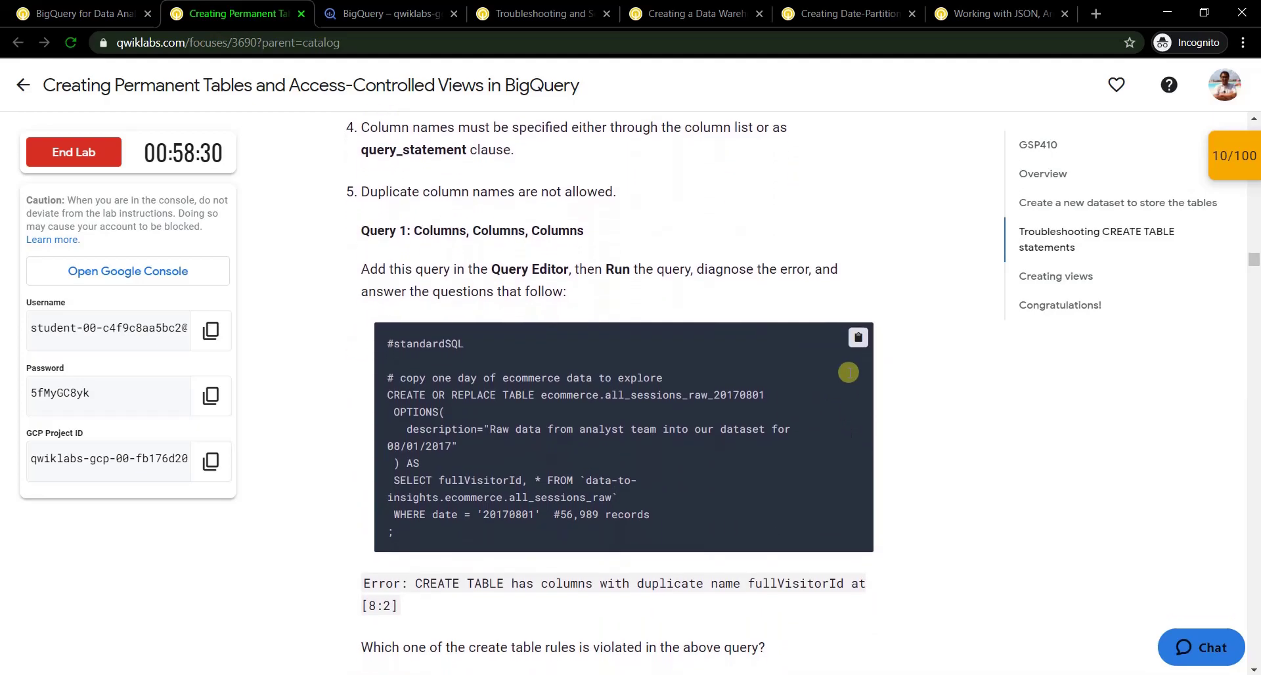
left_click(856, 335)
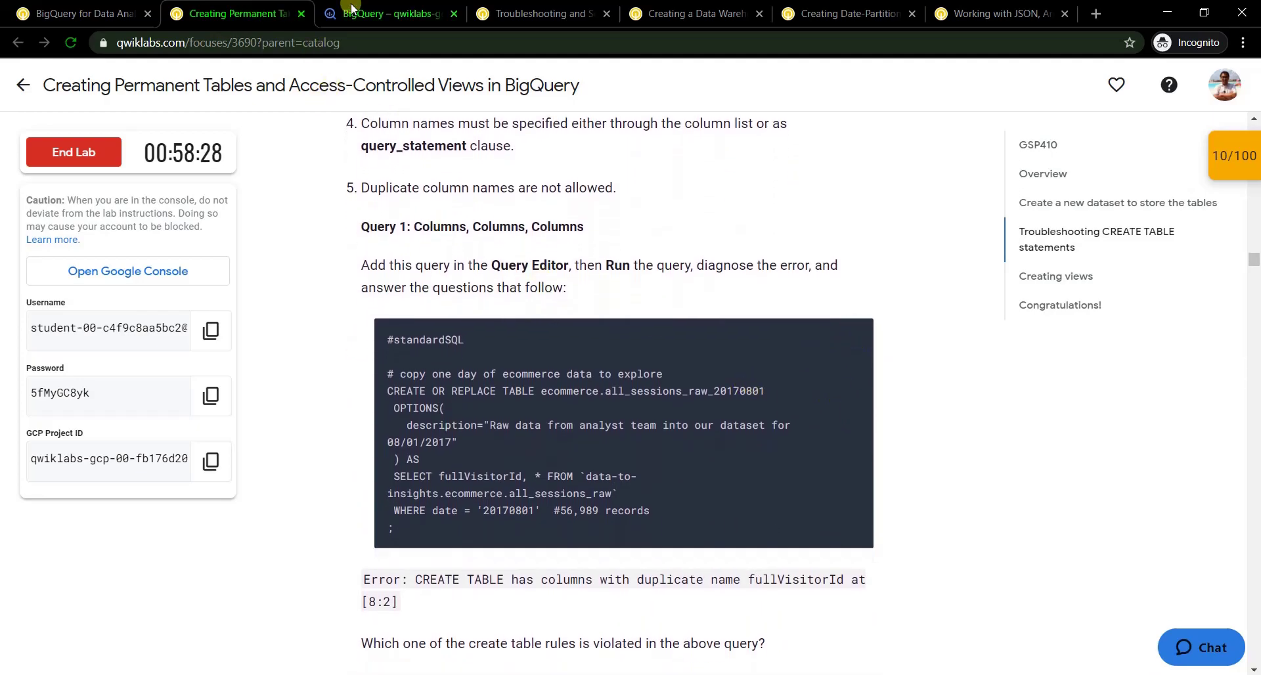
left_click(388, 13)
key("ctrl+v")
left_click(283, 400)
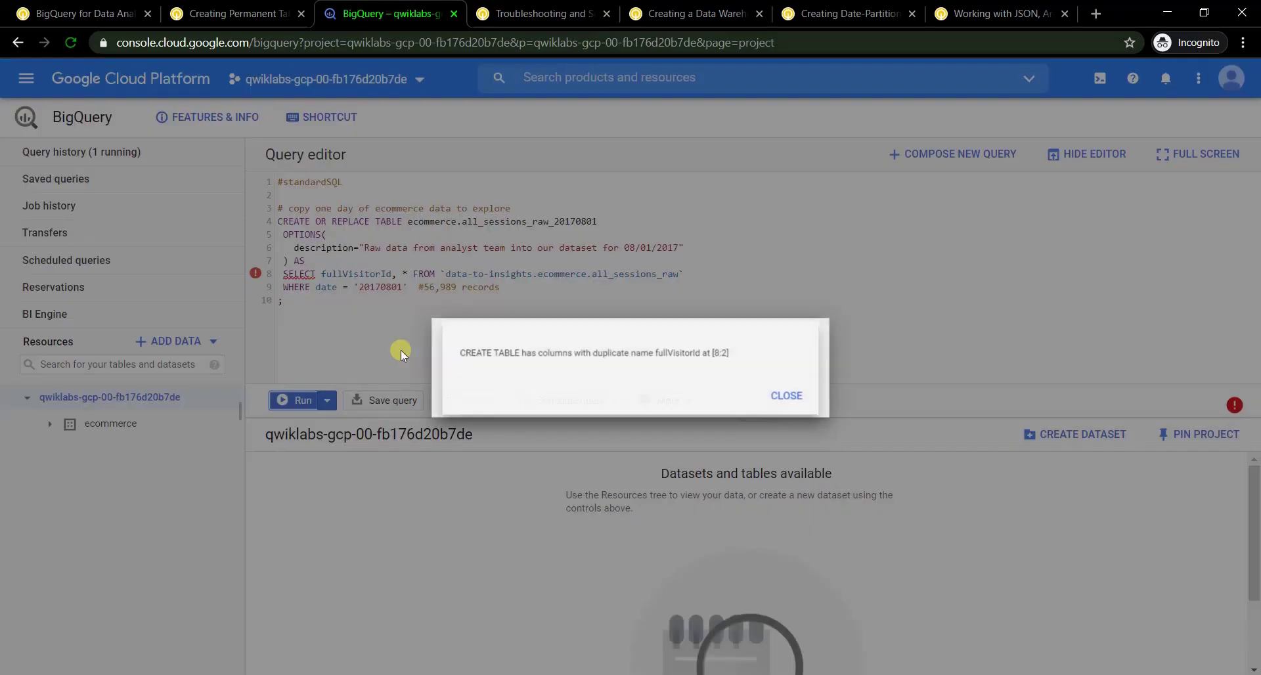
left_click(805, 399)
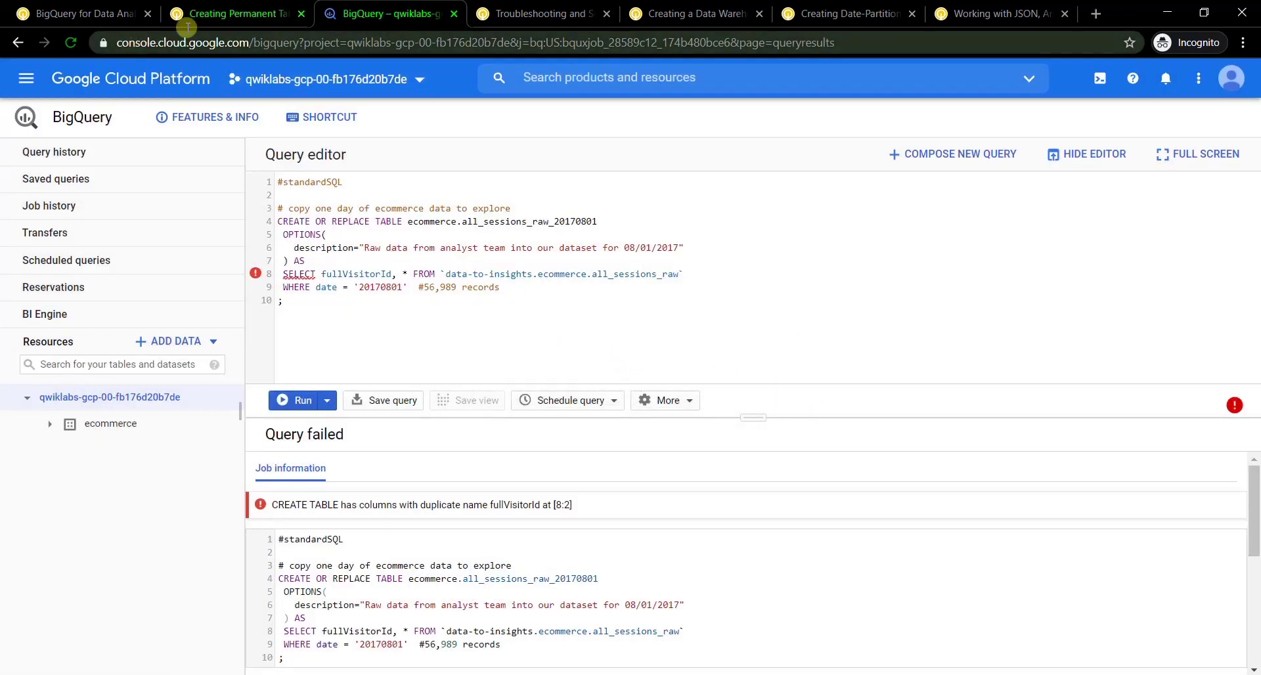
Answer the Query 1 question in the lab with "Rule #5 duplicate column names are not allowed" and submit it
left_click(276, 15)
scroll(667, 486, "down", 5)
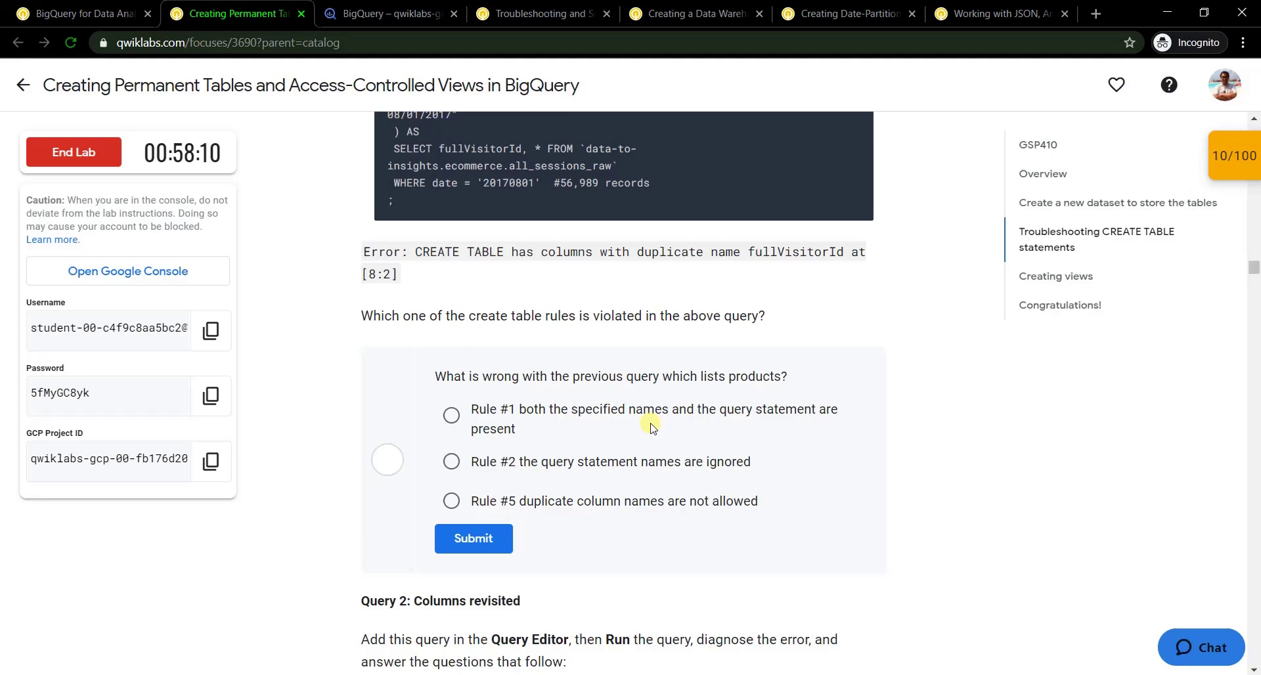
left_click(504, 513)
left_click(473, 537)
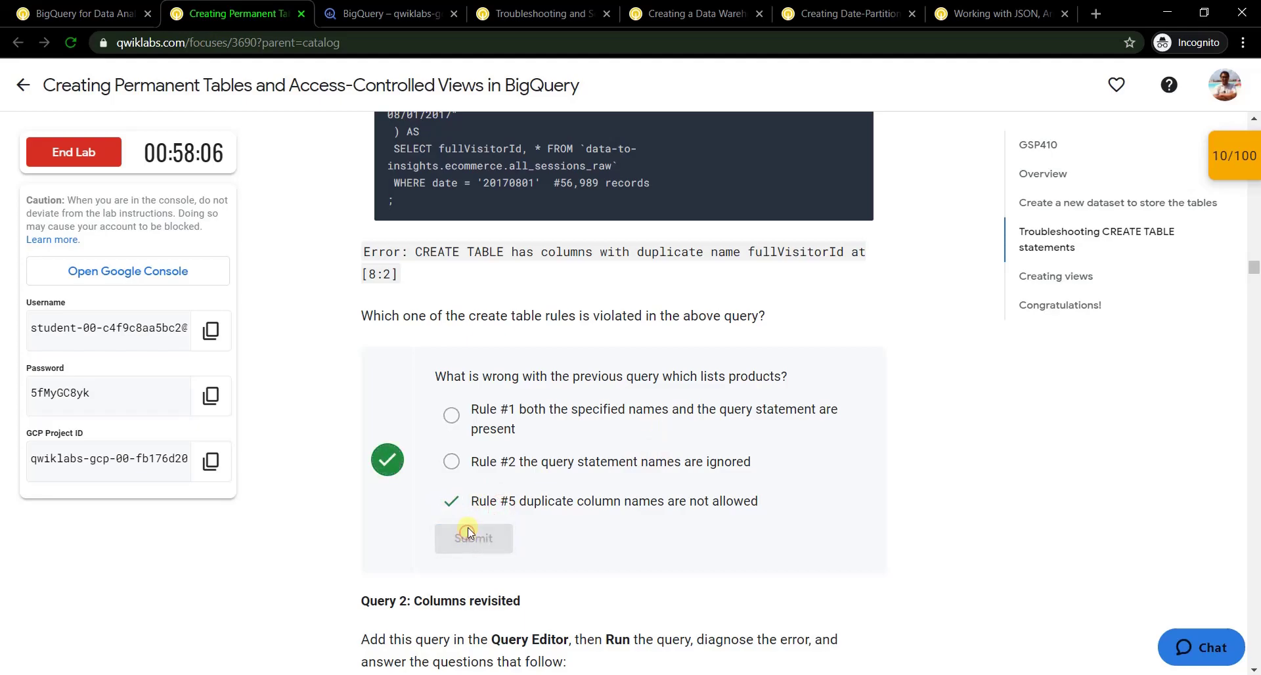
Copy the "Query 2: Columns revisited" statement from the lab, run it as a new BigQuery query, and close the error message
scroll(469, 528, "down", 3)
scroll(472, 511, "down", 4)
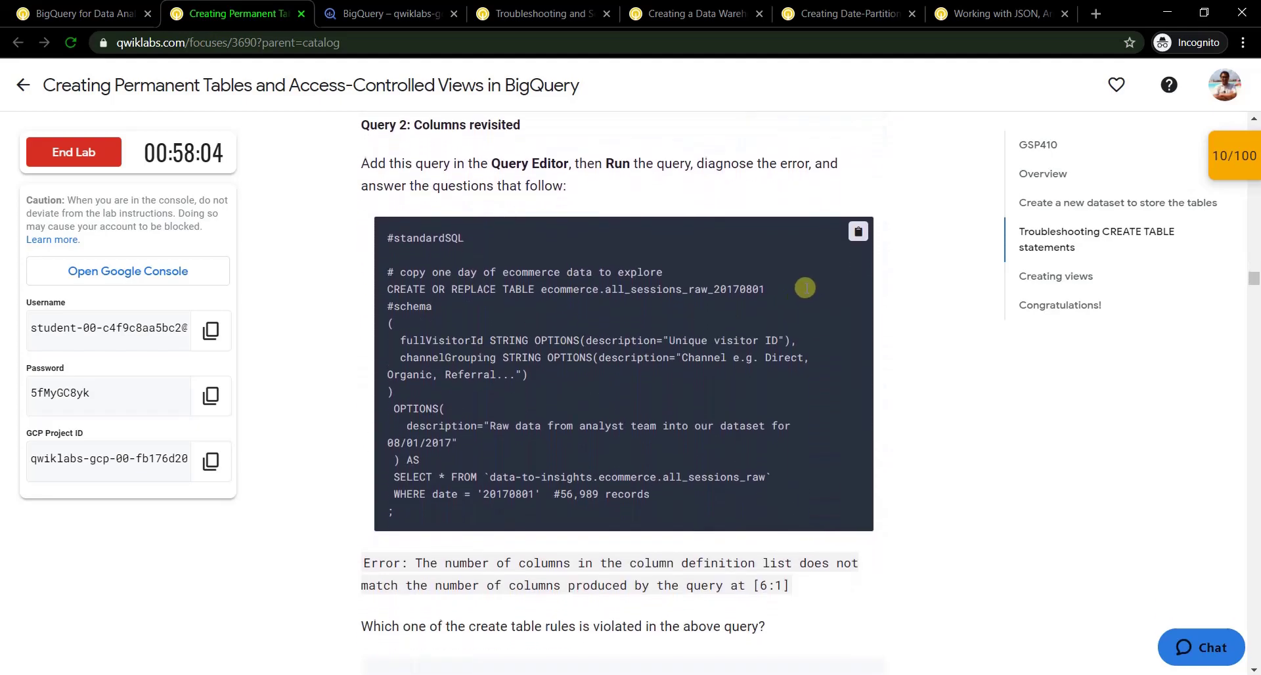
left_click(858, 219)
left_click(395, 14)
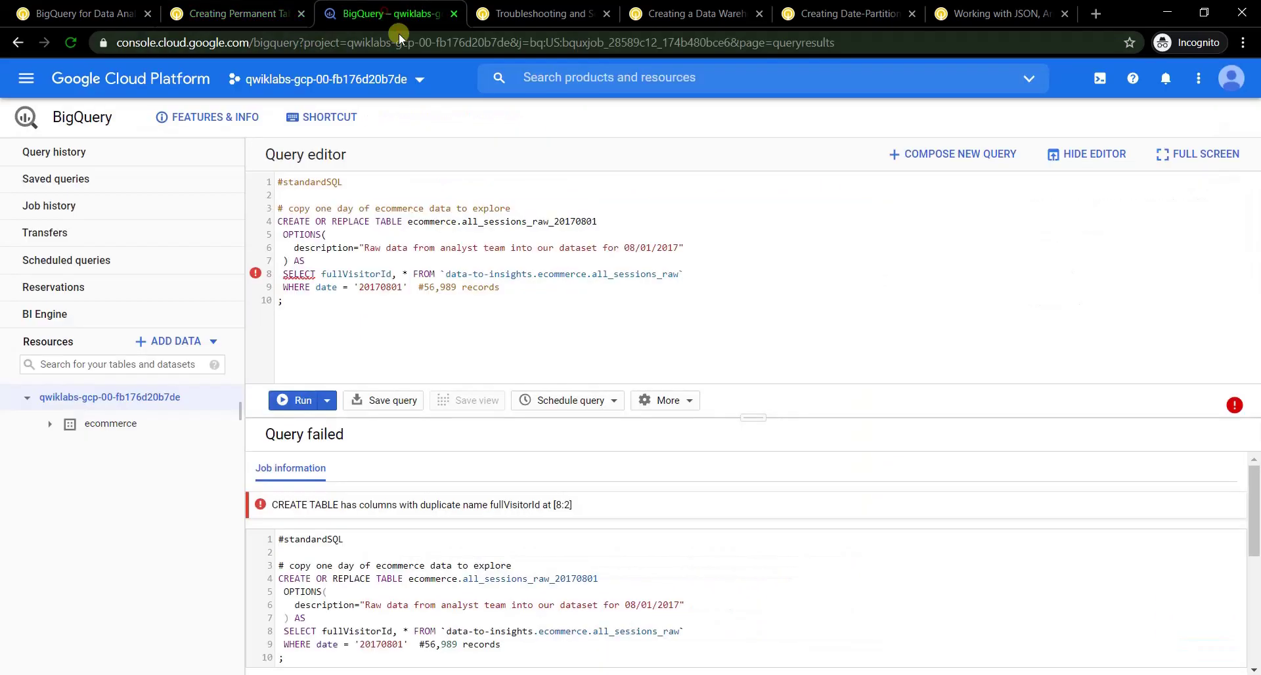
left_click(960, 154)
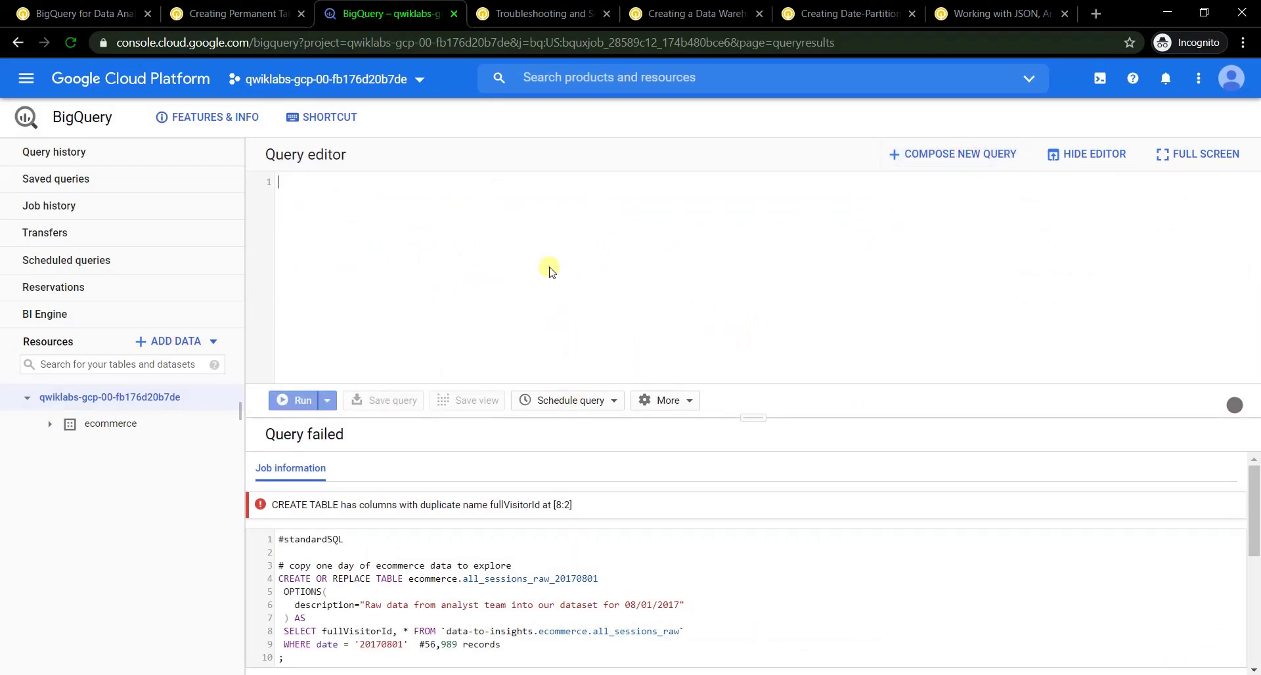
key("ctrl+v")
left_click(289, 400)
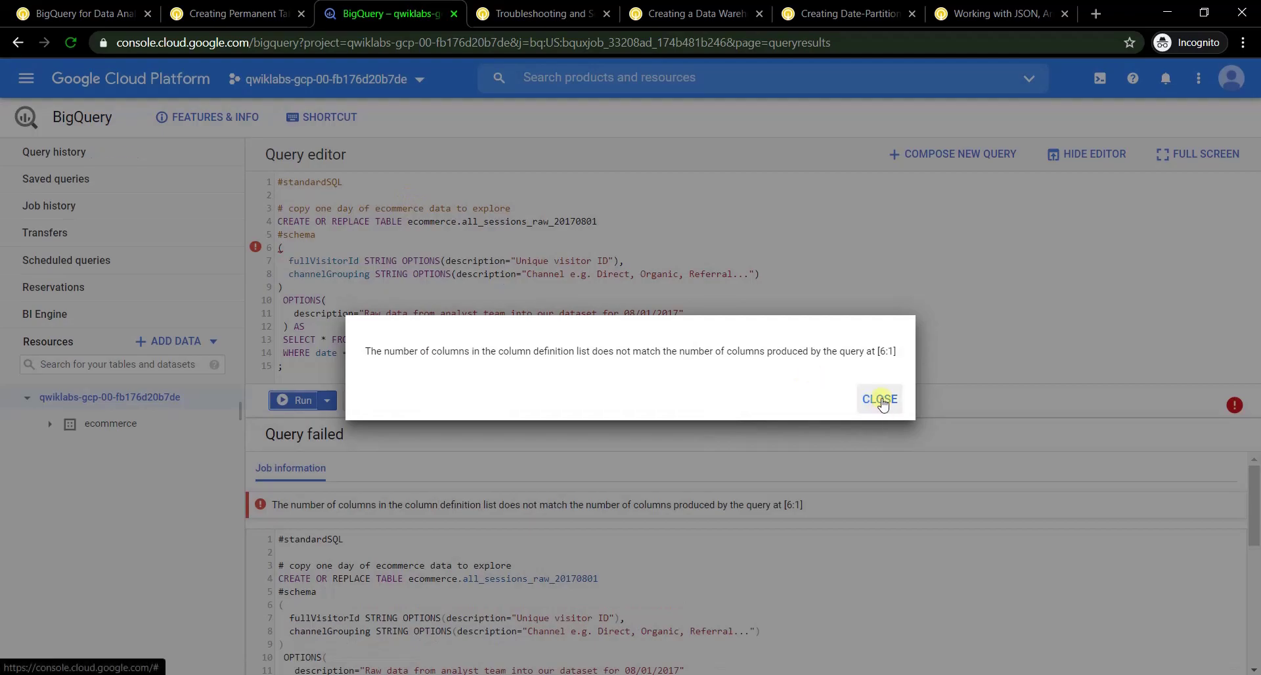
left_click(880, 400)
Answer the Query 2 question in the lab, submitting Rule #4, Rule #1 and finally "Rule #2 the query statement names are ignored"
left_click(230, 13)
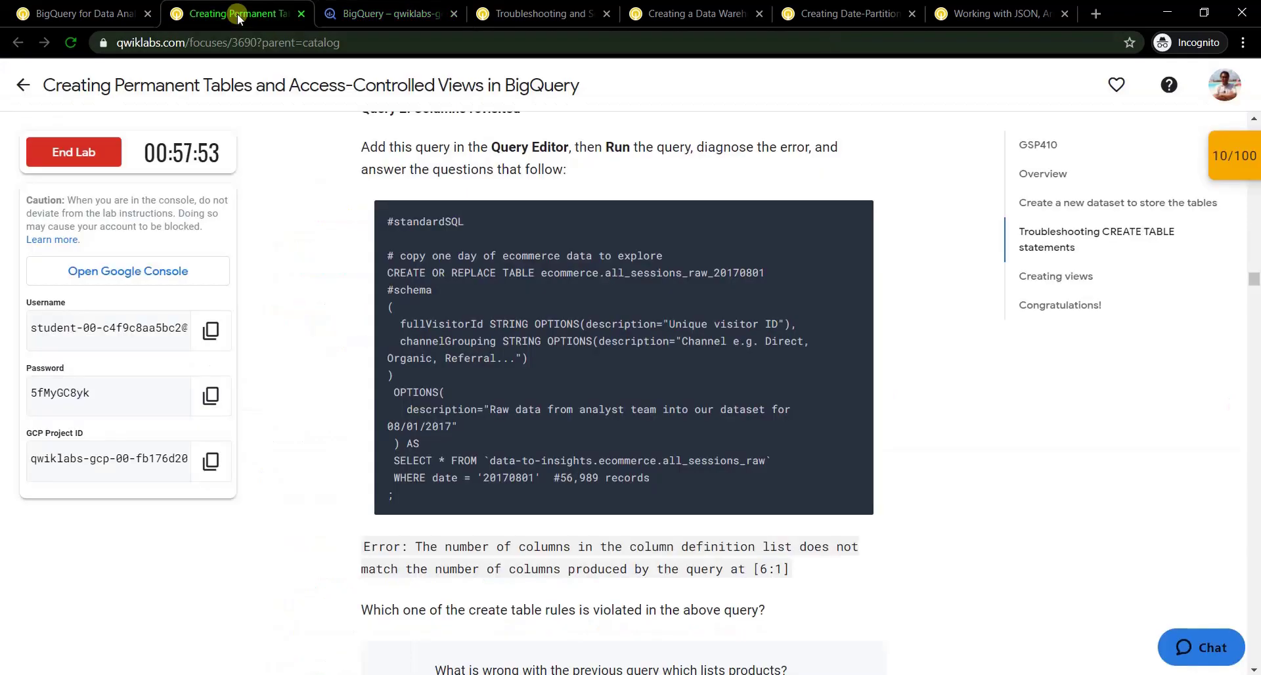
scroll(659, 408, "down", 3)
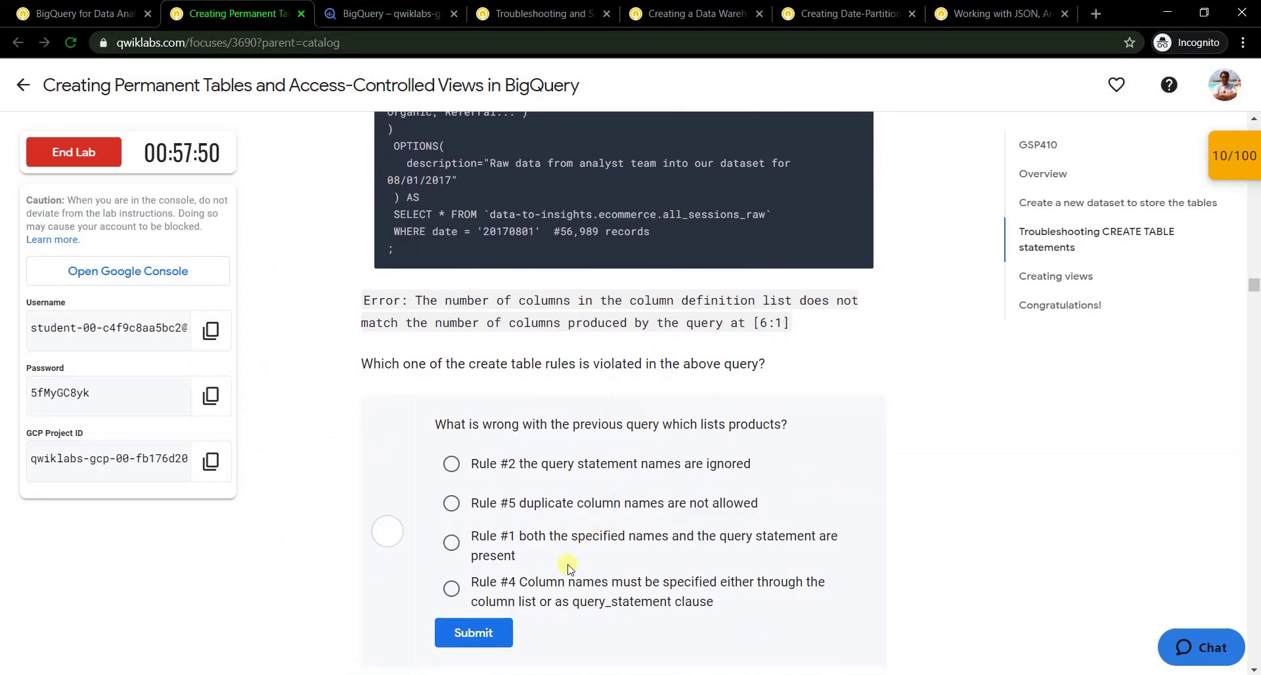
left_click(478, 632)
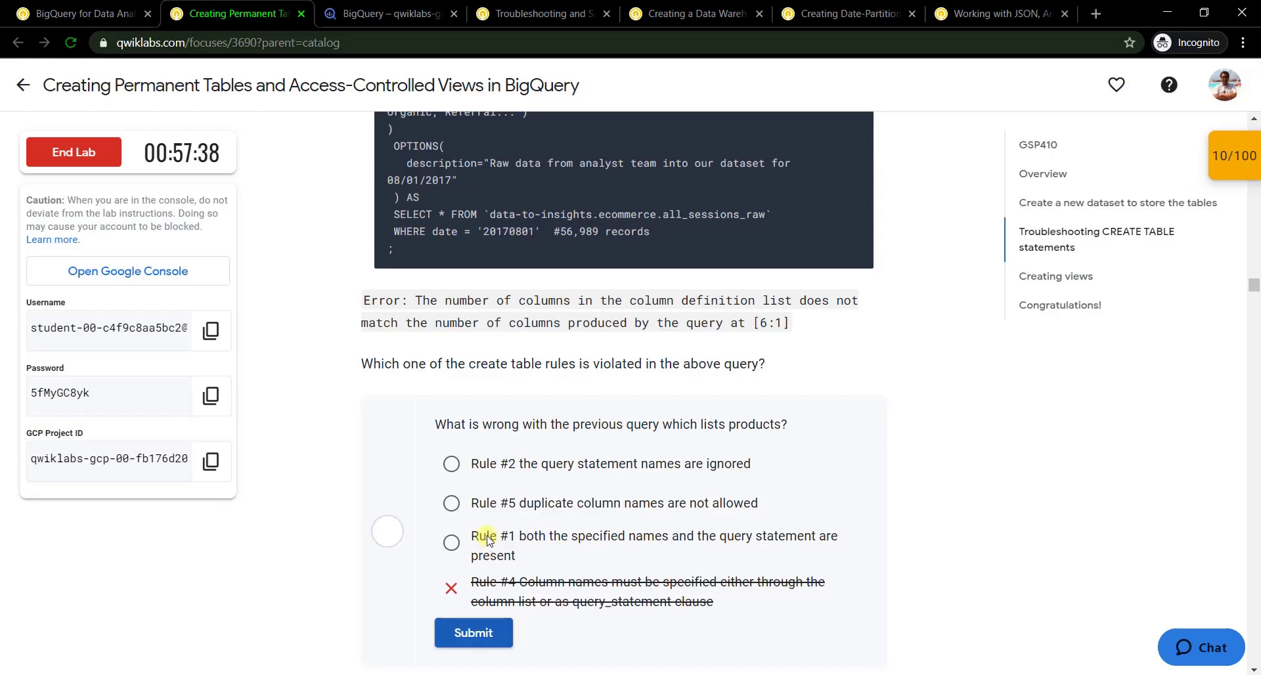
left_click(451, 542)
left_click(474, 633)
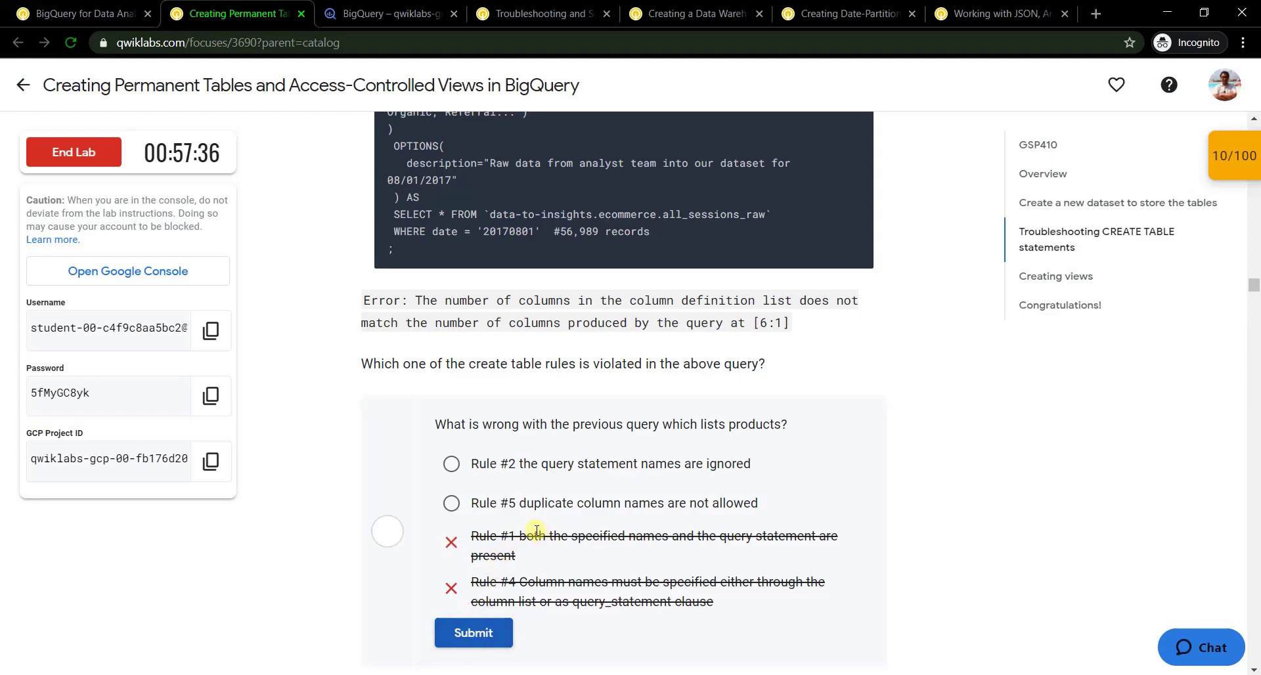
left_click(465, 466)
left_click(492, 633)
Copy the "Query 3: It's Valid! Or is it?" statement from the lab and run it as a new BigQuery query
scroll(490, 548, "down", 7)
scroll(486, 552, "down", 4)
scroll(486, 550, "up", 2)
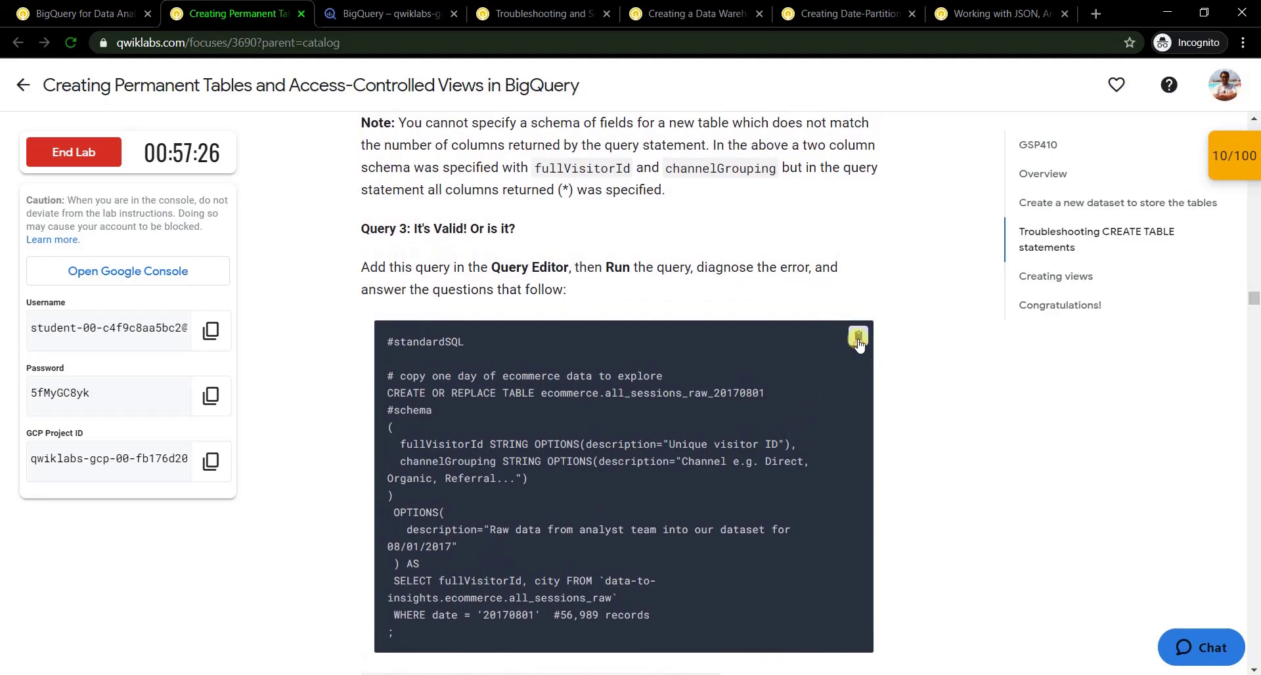
left_click(396, 19)
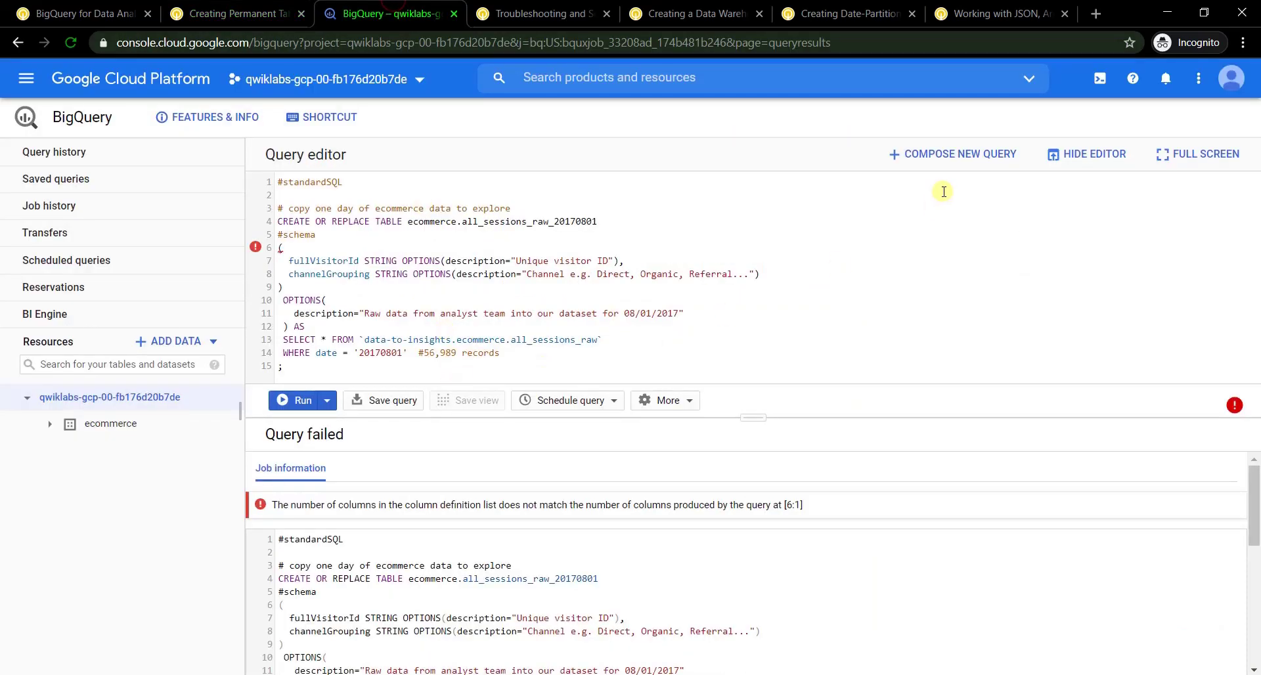
left_click(953, 153)
key("ctrl+v")
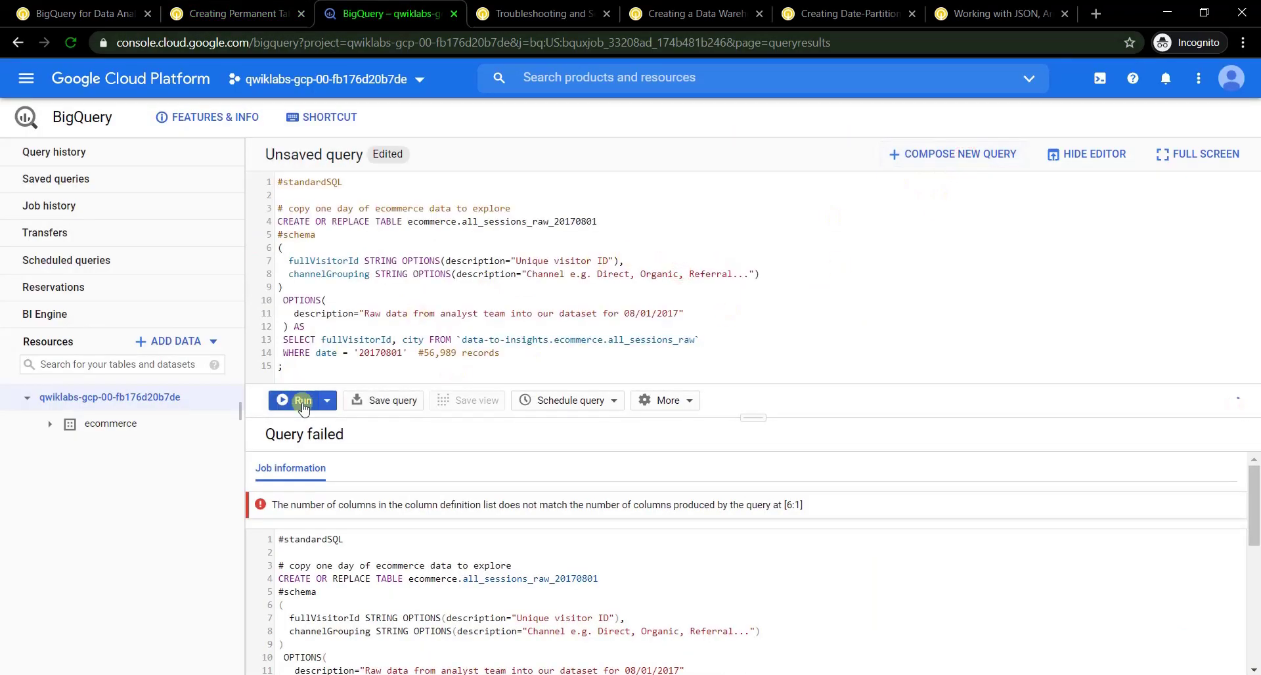
left_click(303, 407)
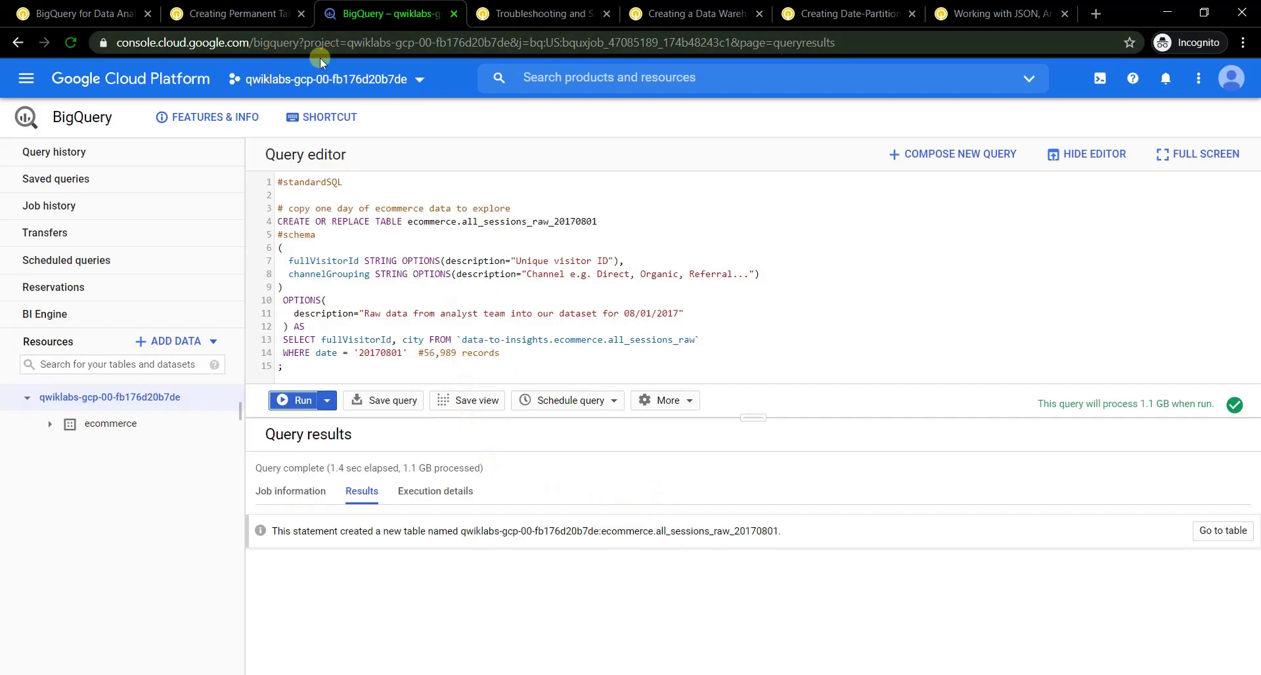
Submit the Query 3 answer that channelGrouping actually retrieves the visitor's city, and check the progress of the "Create a table" objective
left_click(239, 13)
scroll(637, 296, "down", 7)
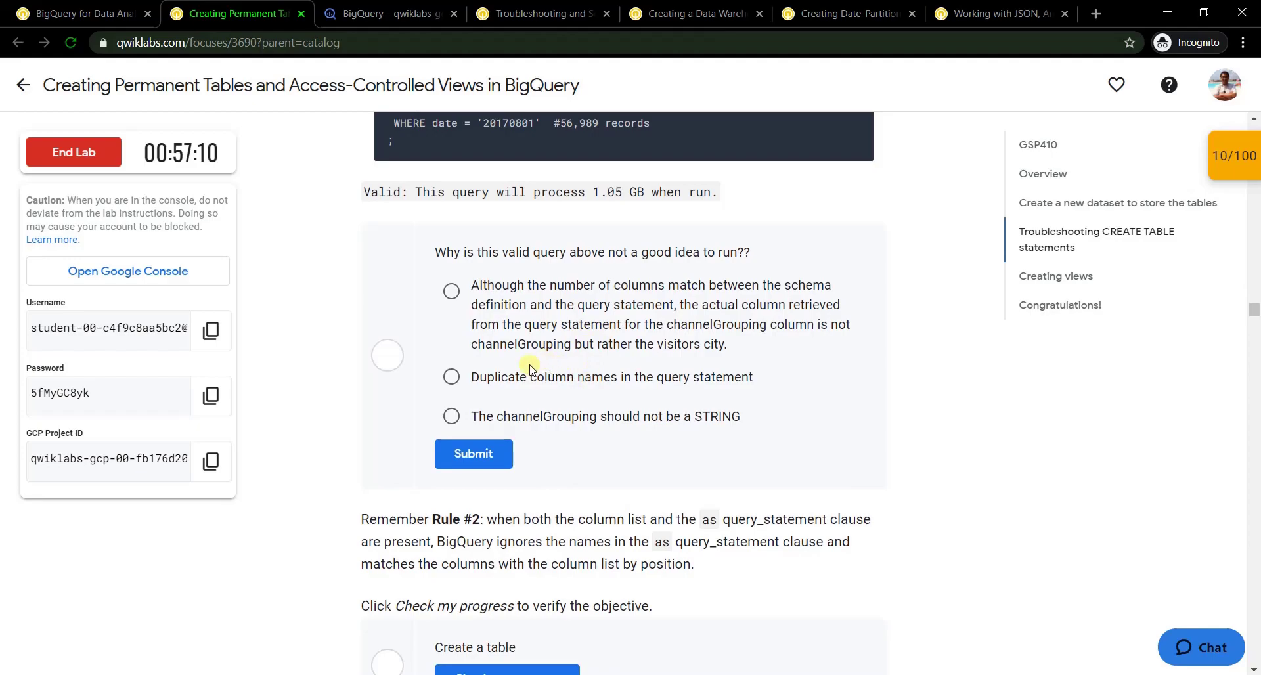
scroll(530, 373, "up", 1)
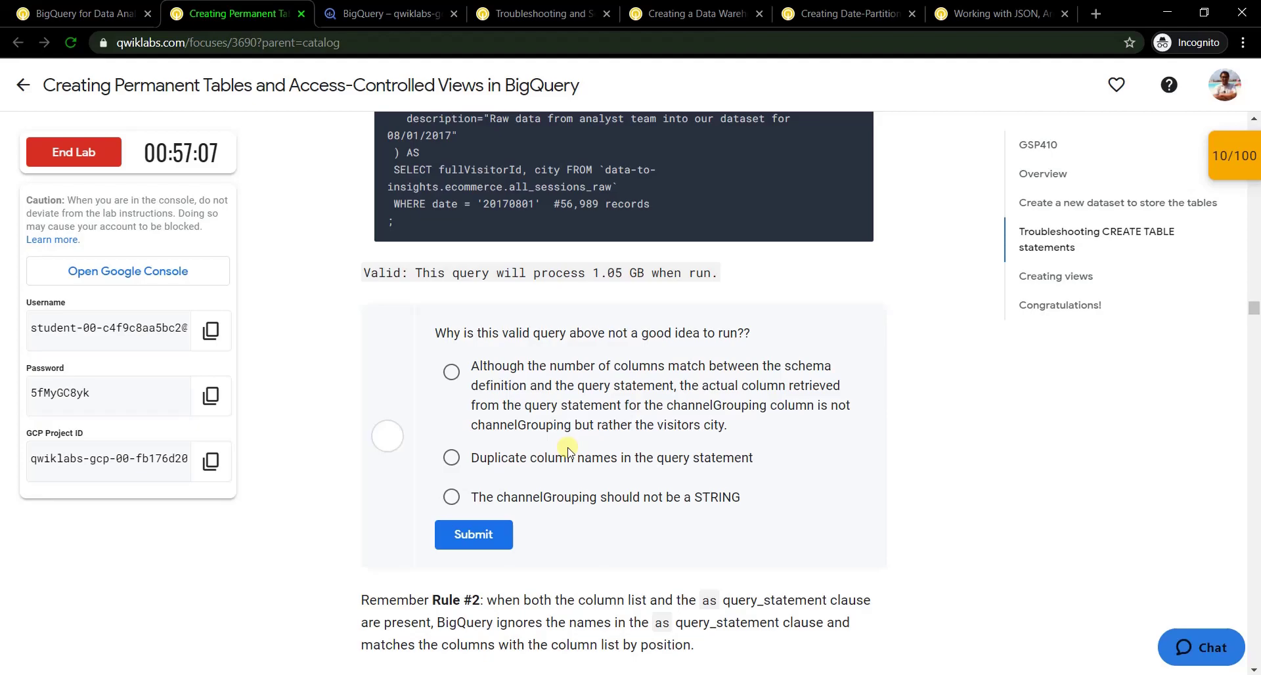
left_click(474, 384)
left_click(506, 534)
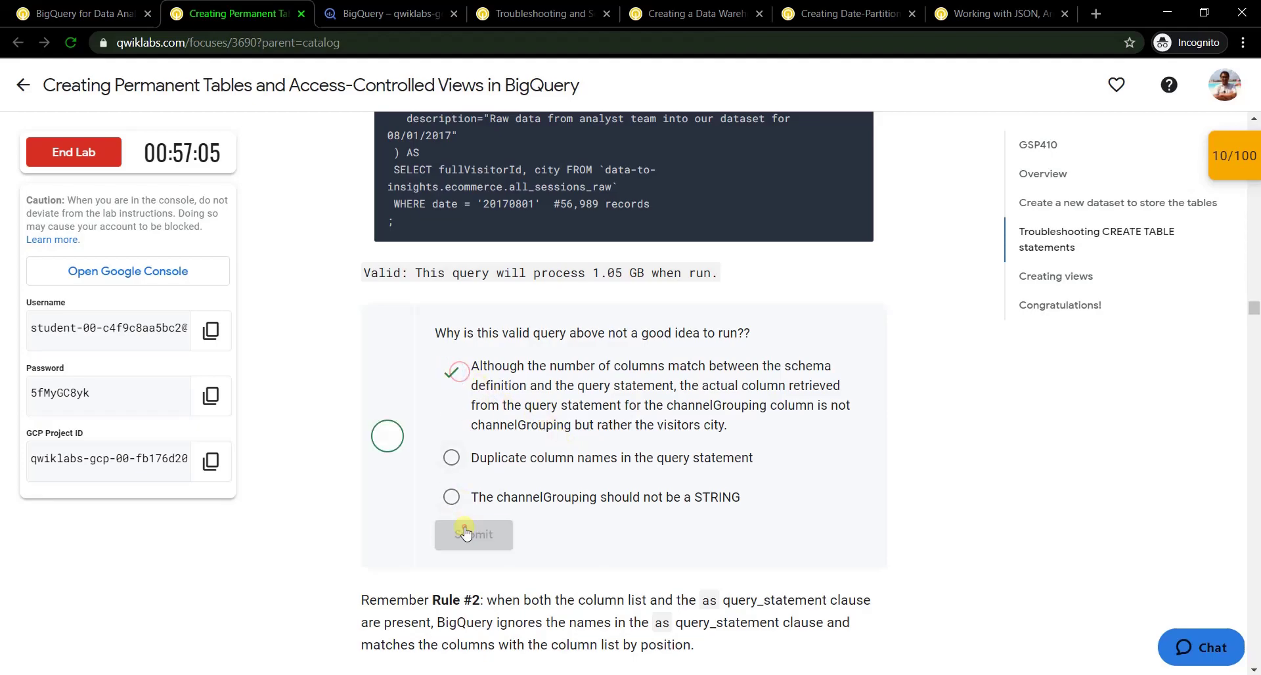
scroll(551, 479, "down", 4)
left_click(558, 475)
Copy the "Query 4: The gatekeeper" statement from the lab, run it as a new BigQuery query, and close the error message
scroll(559, 460, "down", 4)
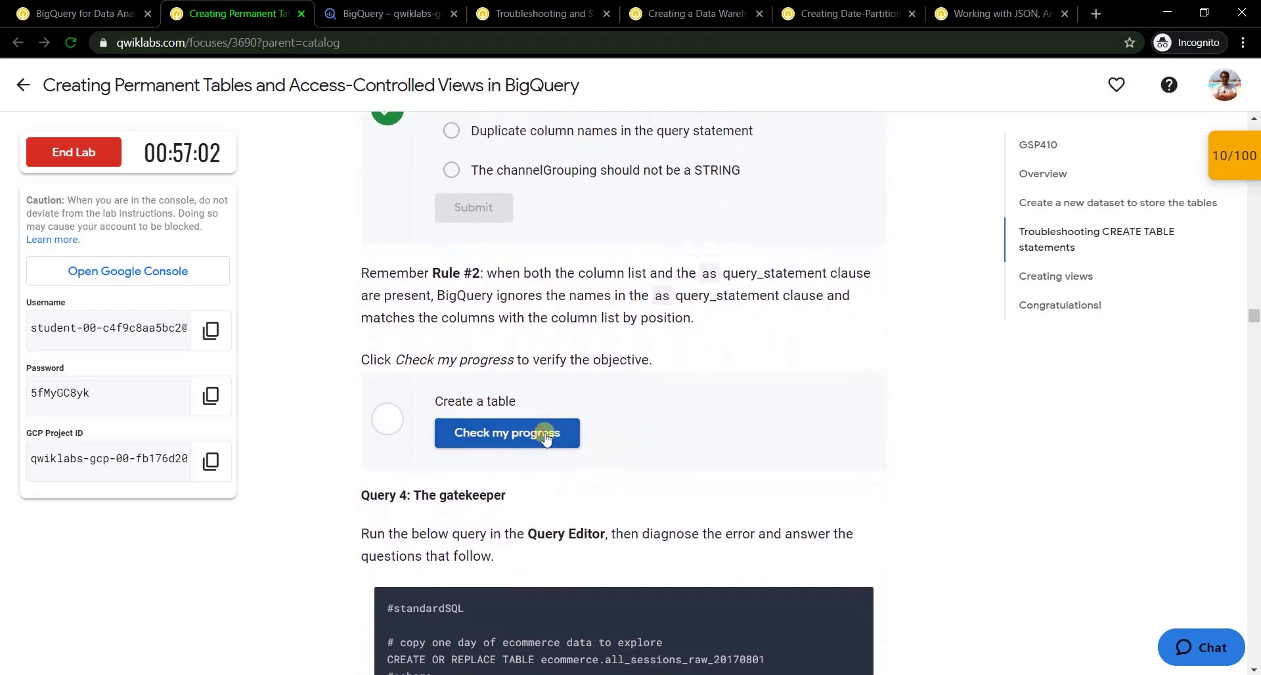
scroll(593, 452, "down", 2)
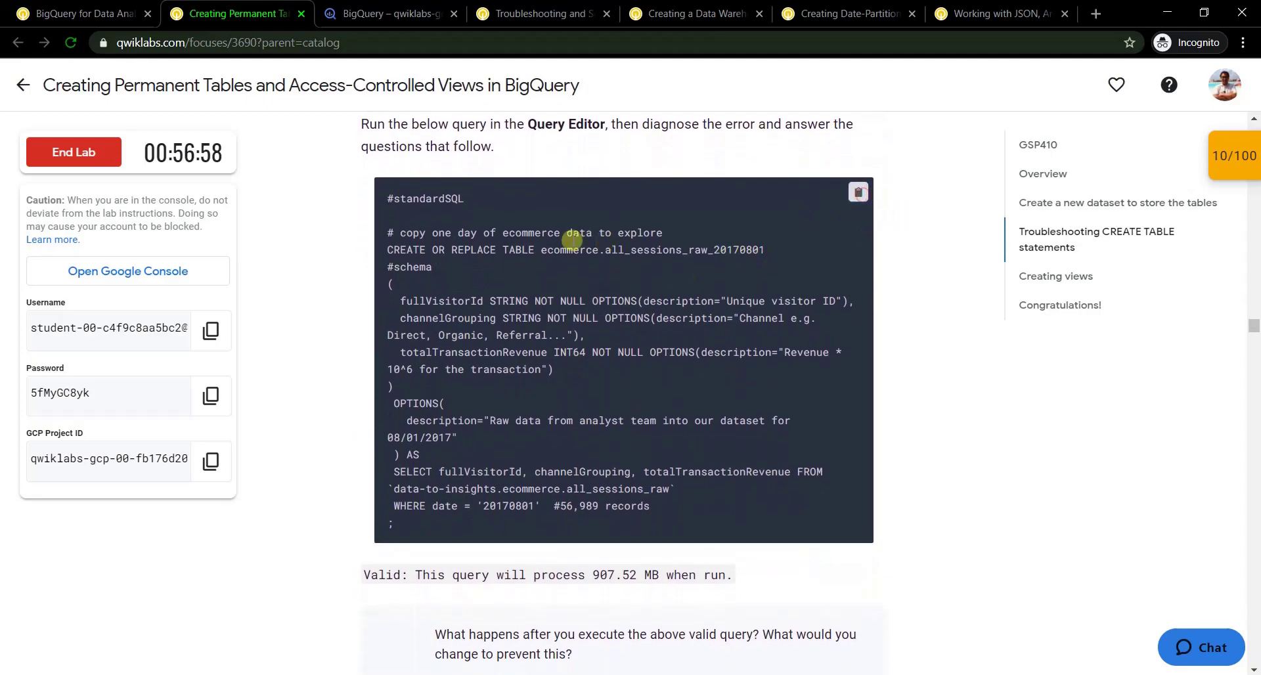
left_click(376, 13)
left_click(948, 158)
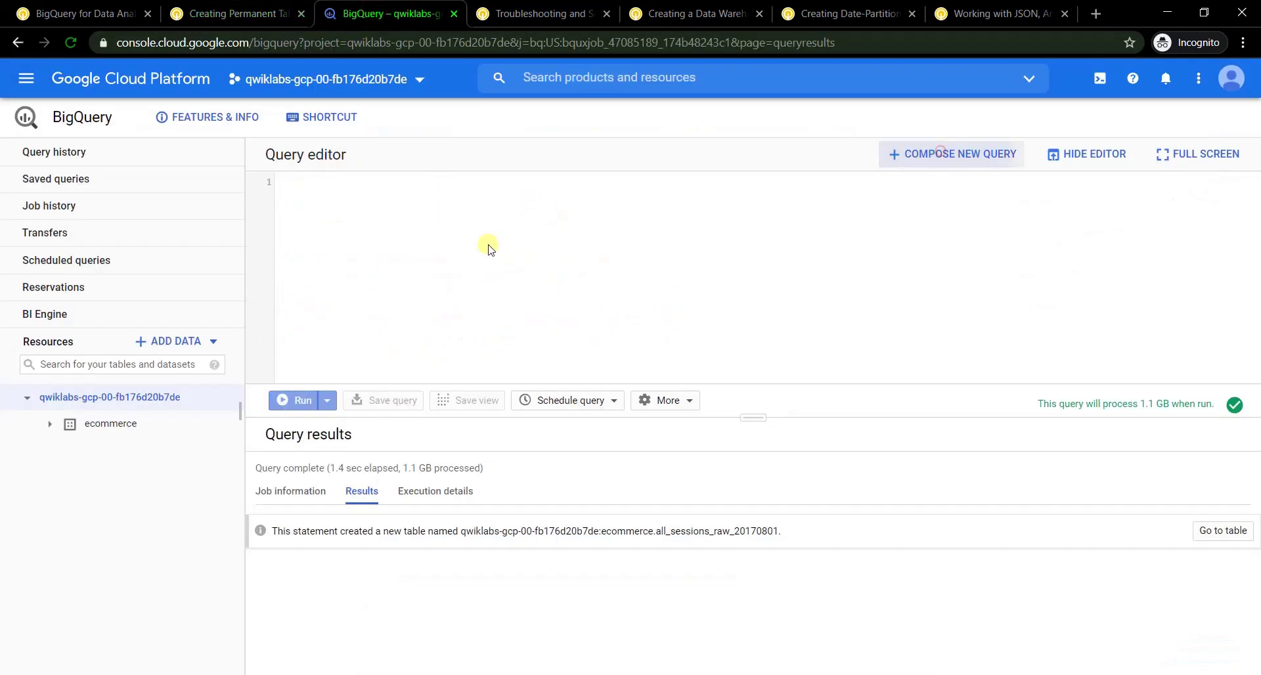
key("ctrl+v")
left_click(292, 402)
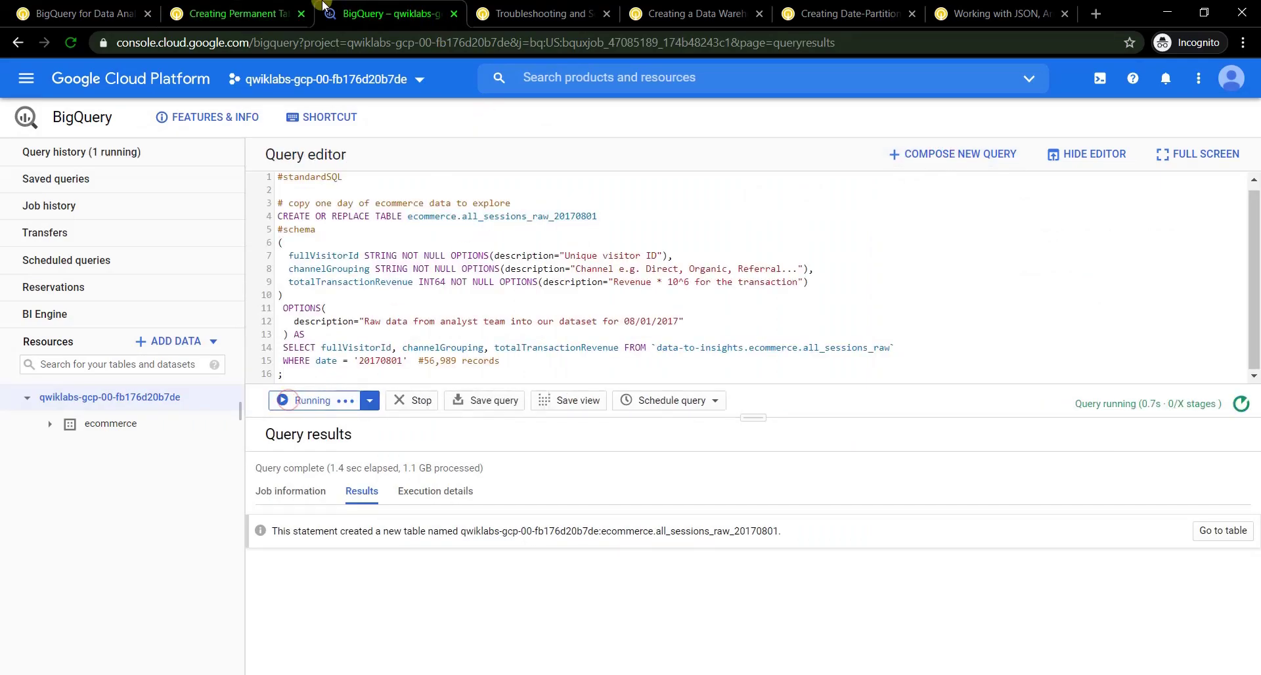
left_click(39, 218)
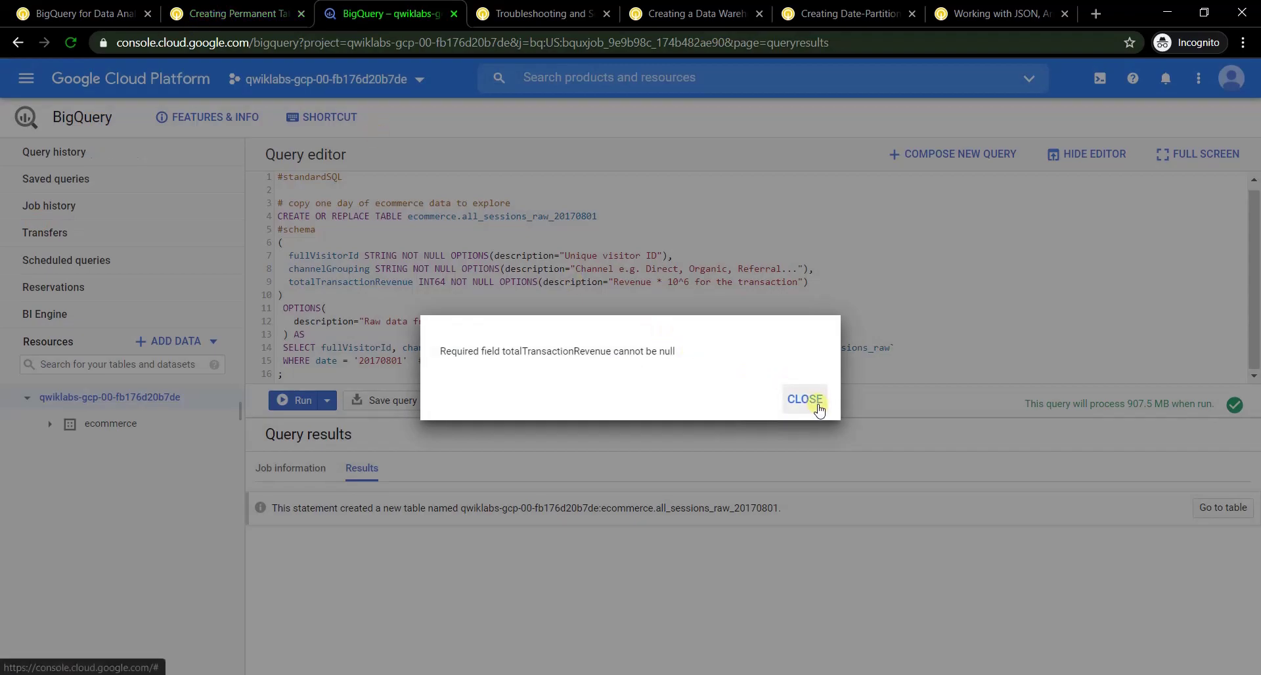
left_click(815, 400)
Submit the Query 4 answer that the query will fail and totalTransactionRevenue must be specified as nullable (NULL)
scroll(543, 397, "down", 5)
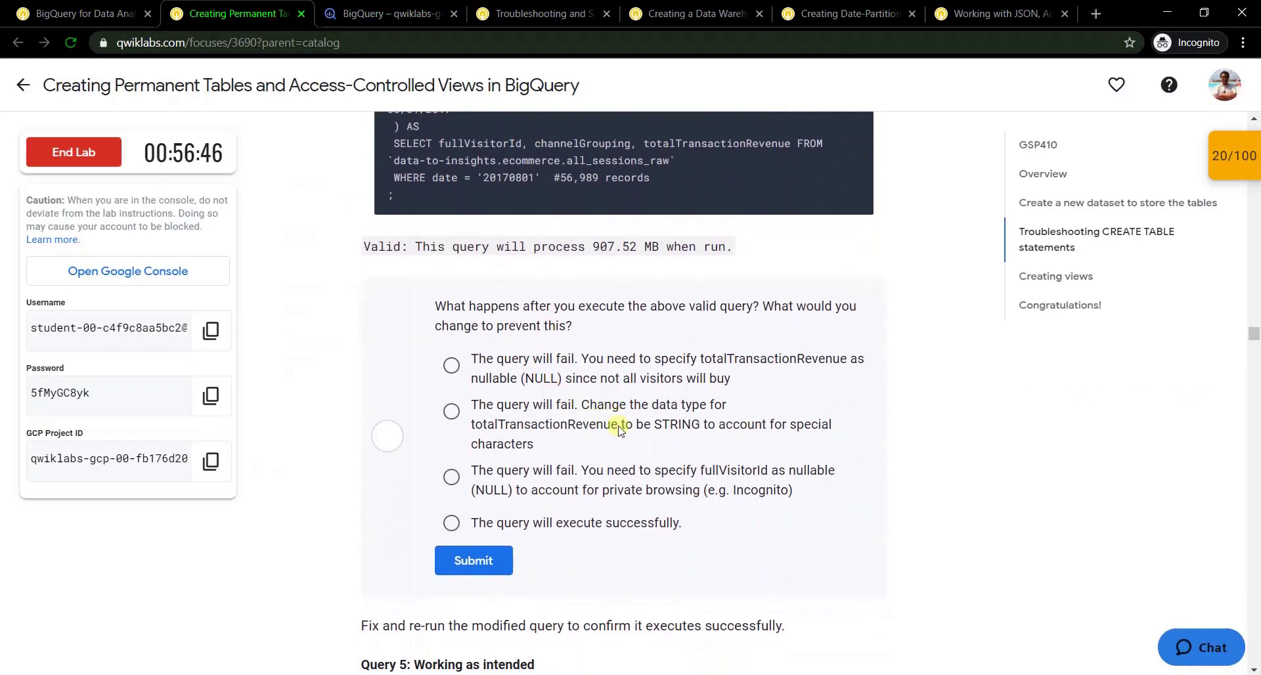
left_click(453, 370)
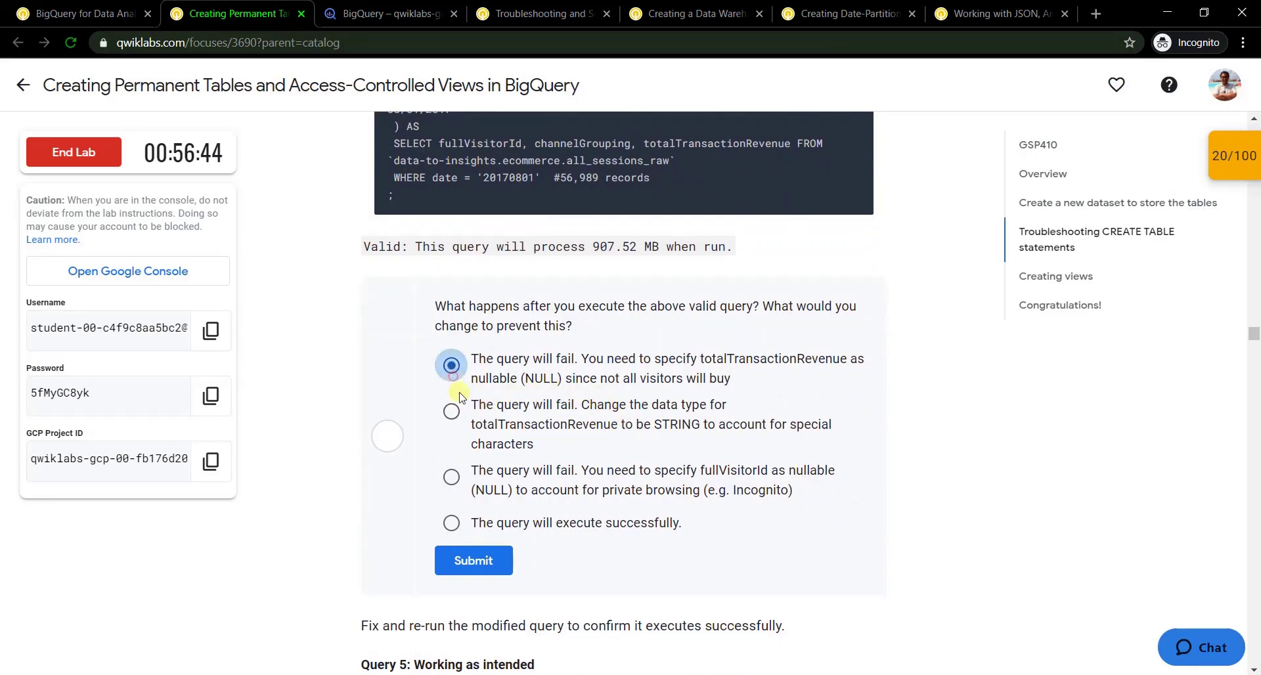
left_click(482, 562)
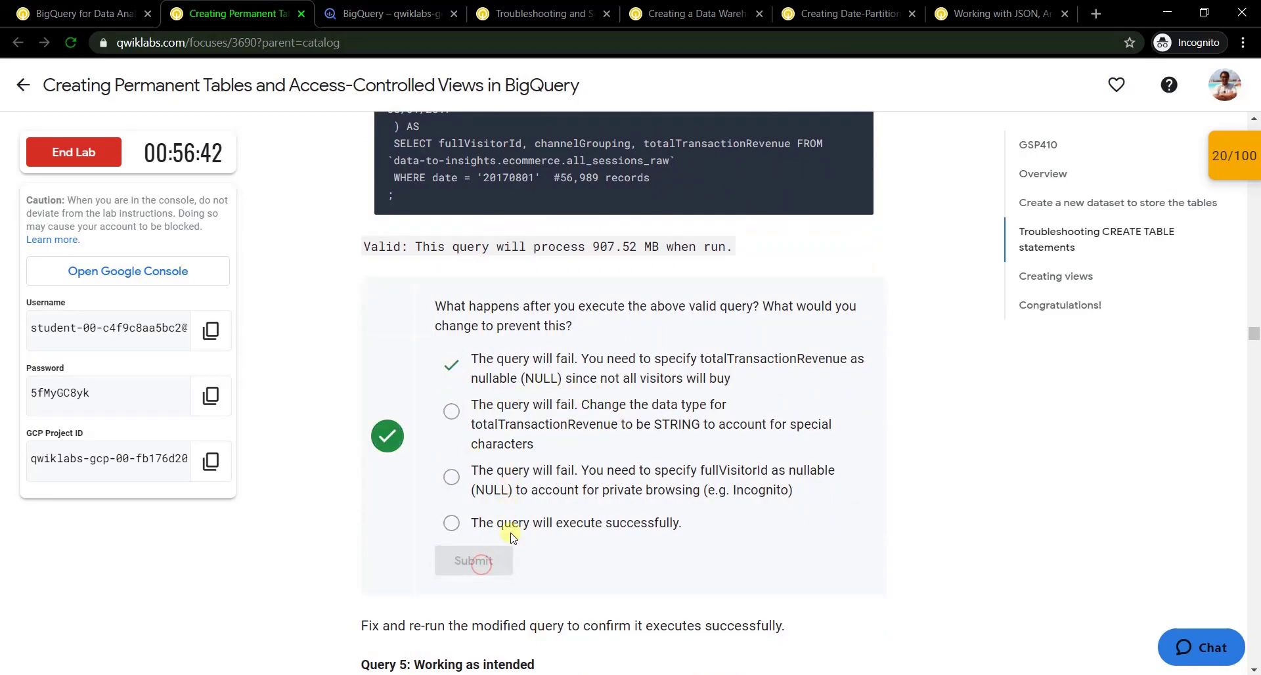
Copy the "Query 5: Working as intended" statement from the lab and run it as a new BigQuery query
scroll(519, 529, "down", 6)
scroll(575, 490, "down", 3)
left_click(856, 190)
left_click(358, 20)
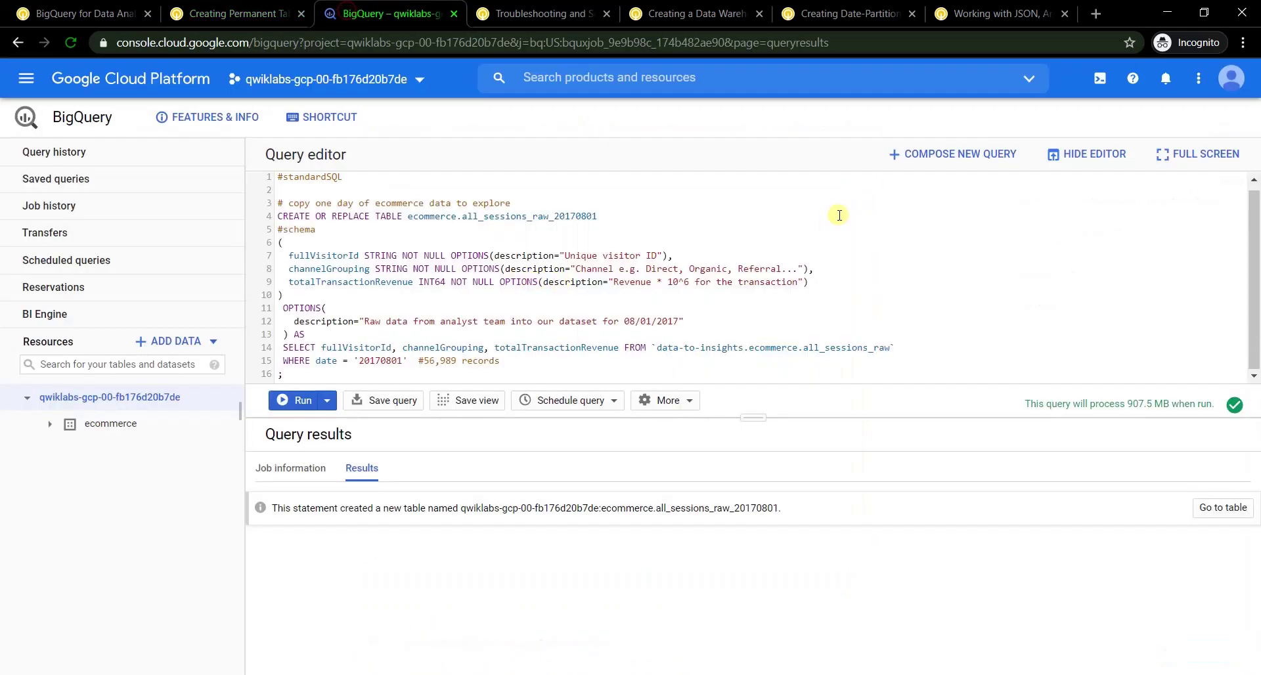
left_click(943, 157)
key("ctrl+v")
left_click(299, 402)
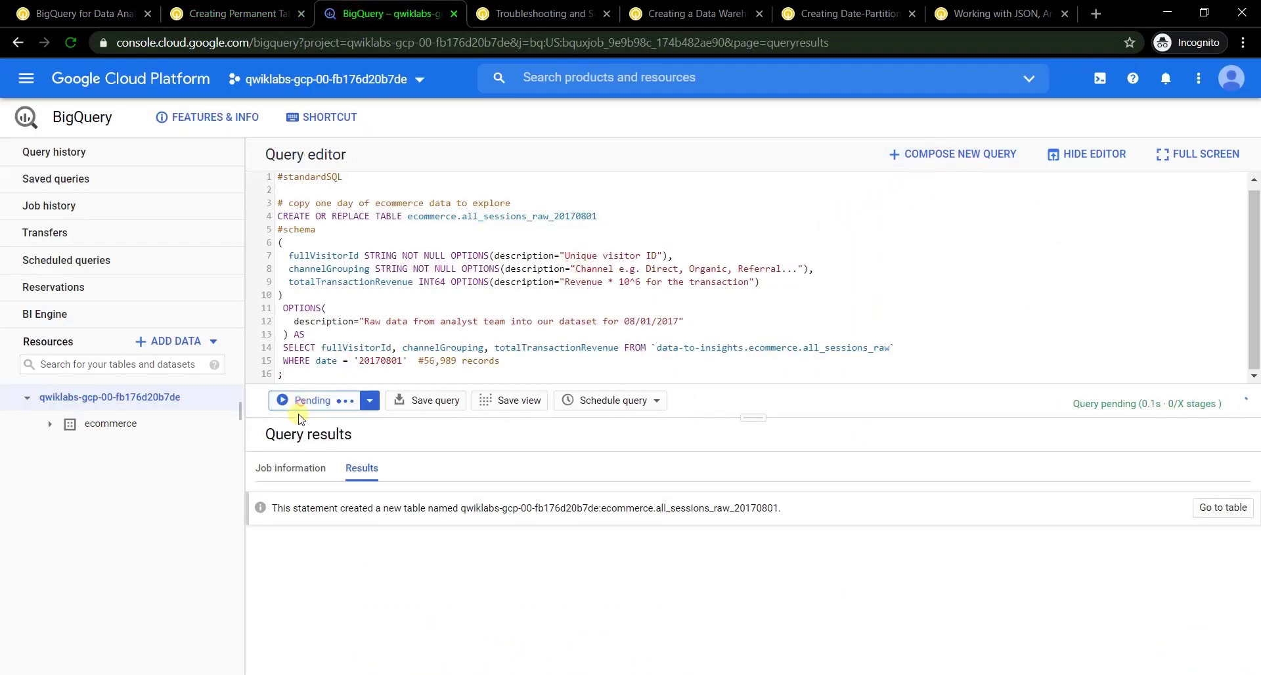
Try answering the lab's schema benefits question with the no-existing-data and REQUIRED fields options, adding expected data types on the second attempt
left_click(229, 16)
scroll(647, 394, "down", 4)
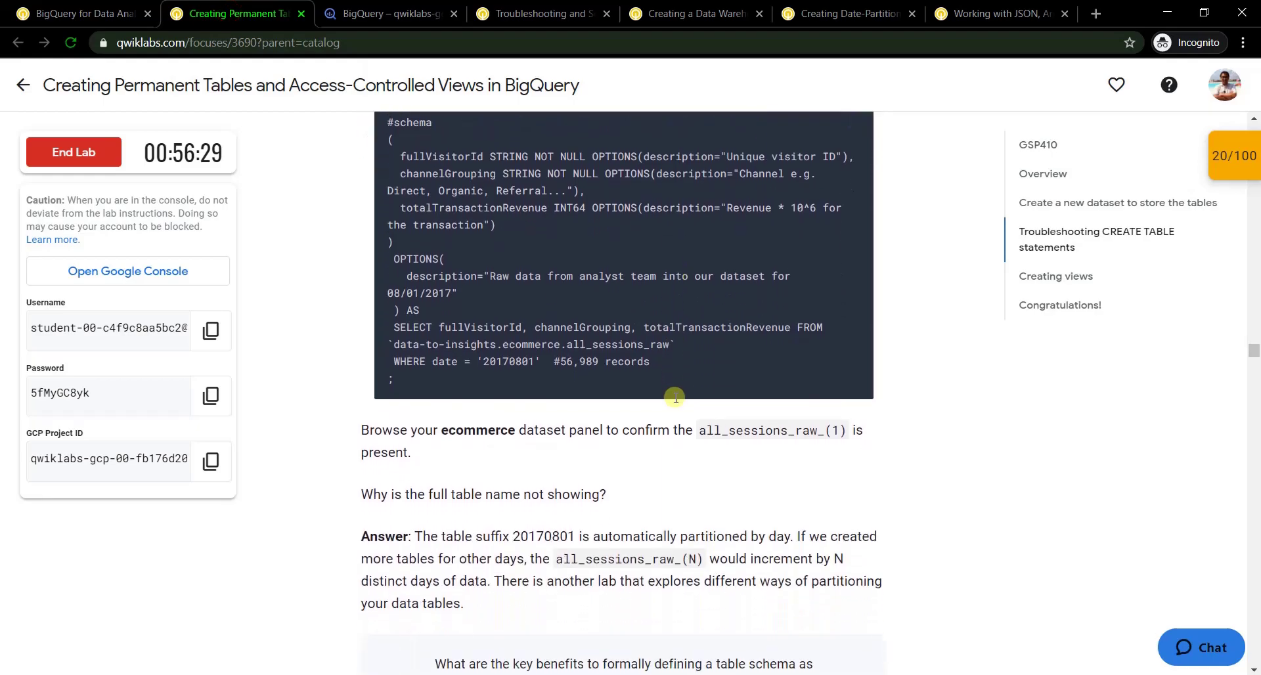
scroll(644, 394, "down", 5)
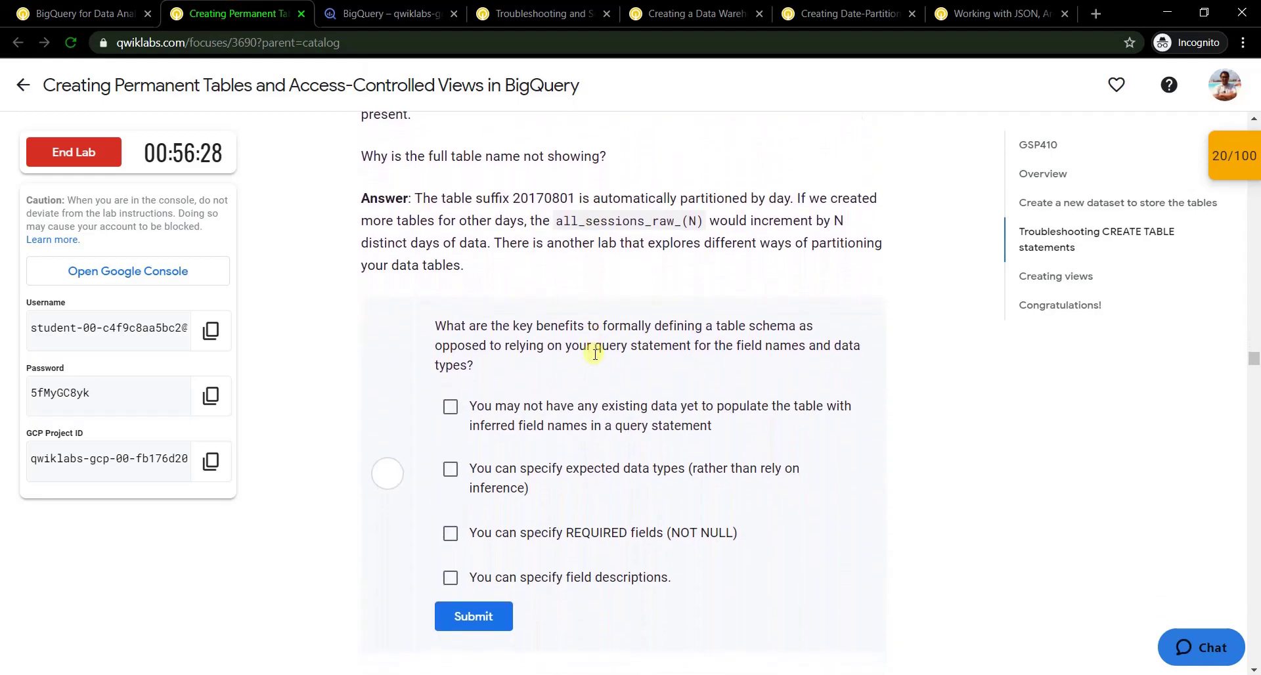
scroll(598, 365, "up", 8)
scroll(602, 372, "down", 8)
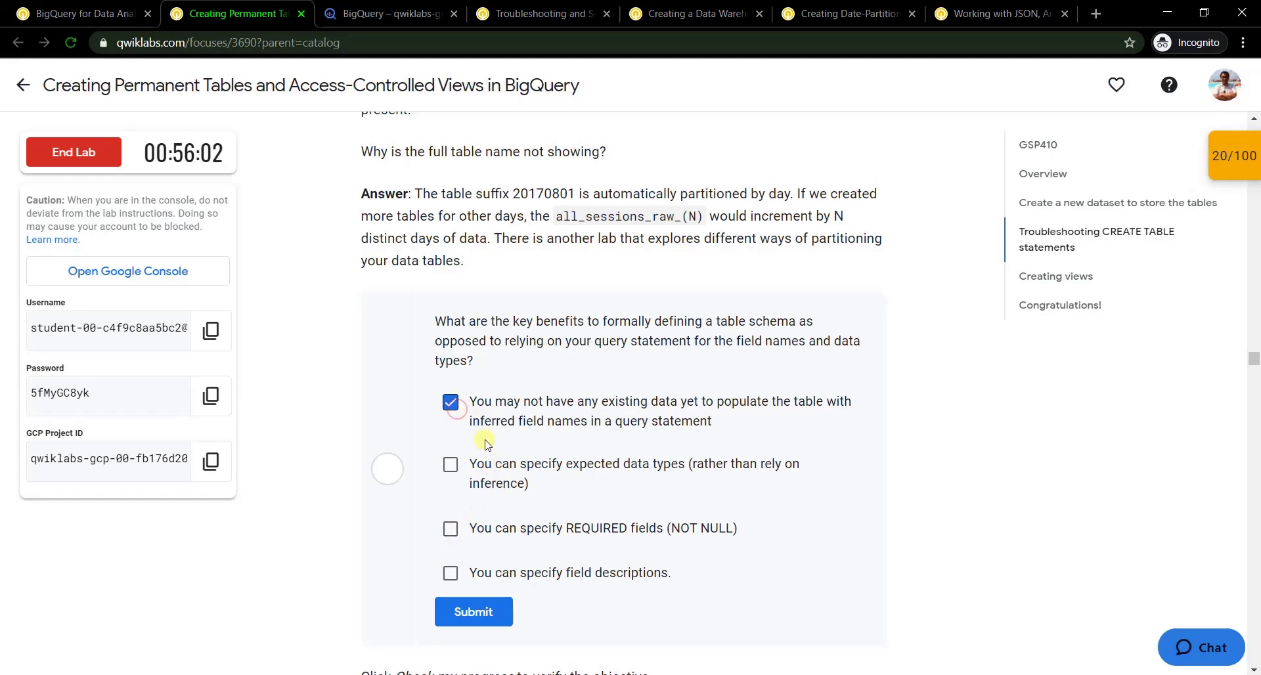
left_click(451, 529)
left_click(501, 614)
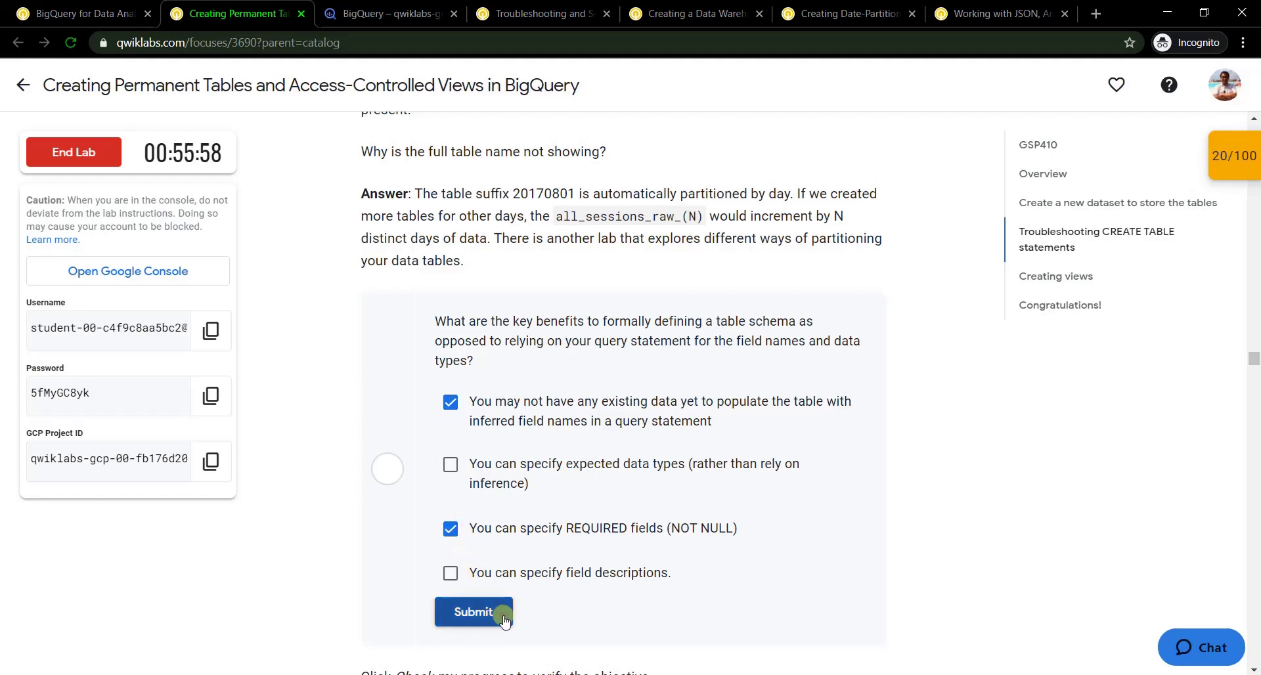
left_click(449, 407)
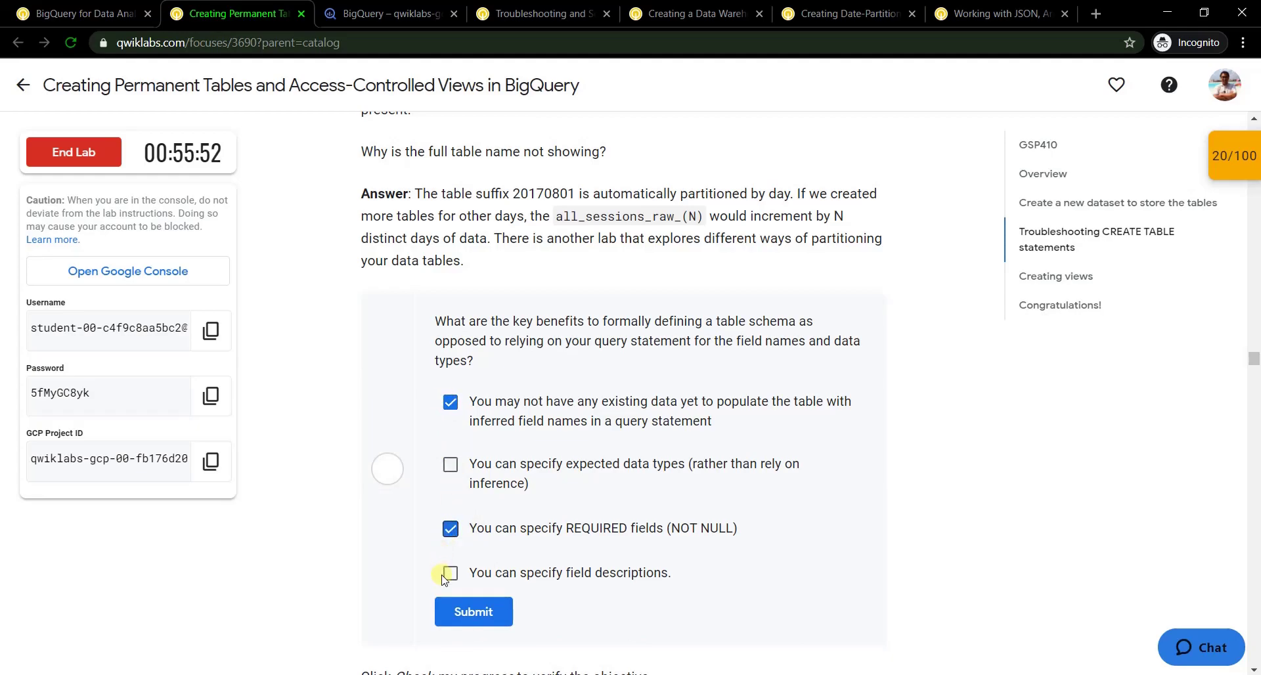
left_click(449, 466)
left_click(475, 618)
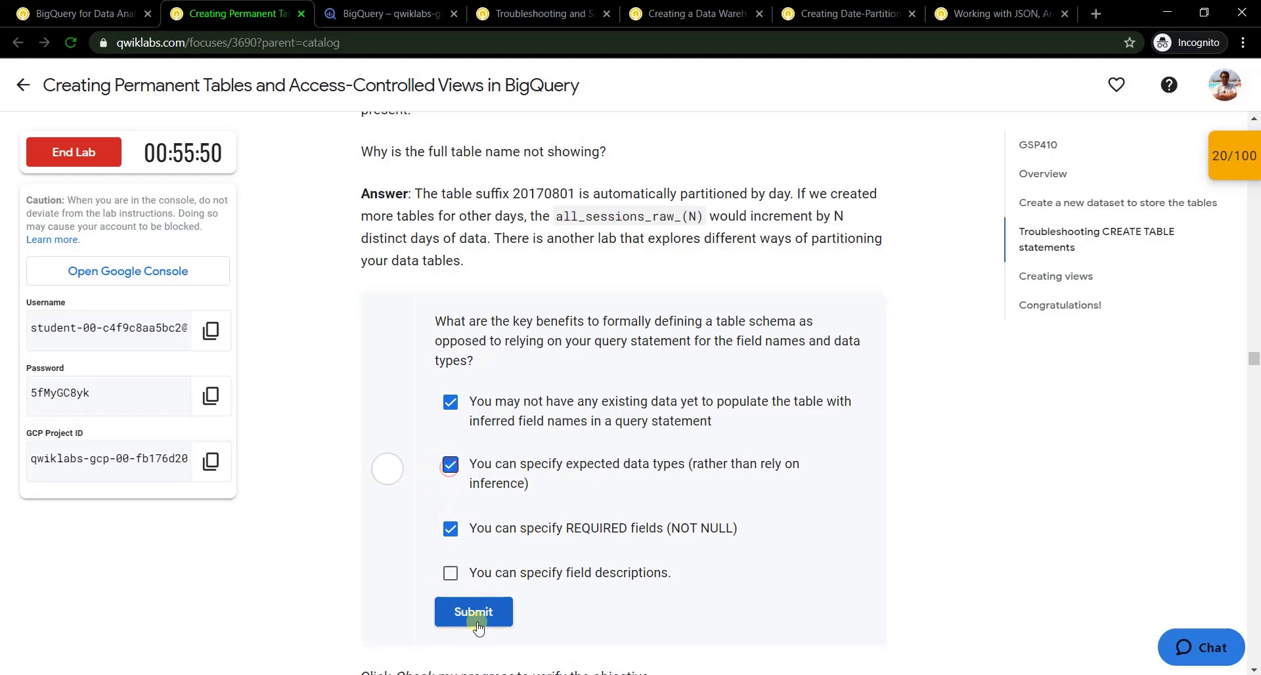
Select all four benefits in the question on formally defining a table schema, including field descriptions, and submit the answer
left_click(449, 404)
left_click(451, 466)
left_click(446, 526)
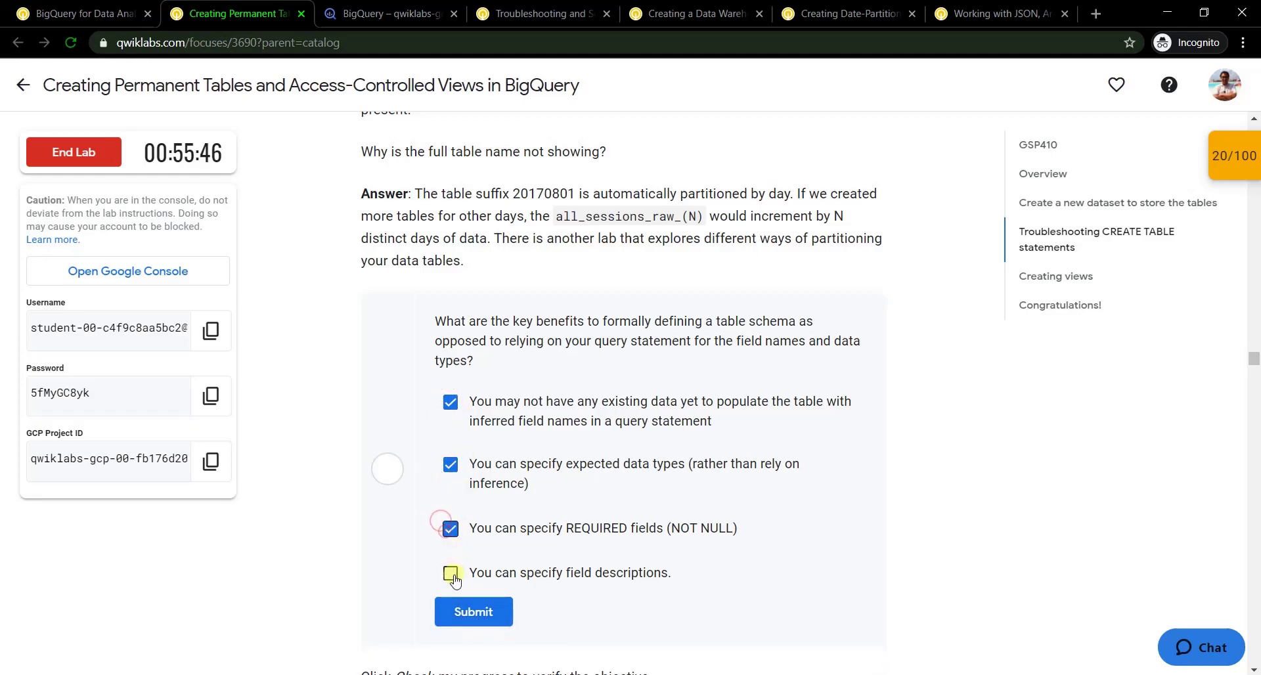
left_click(475, 610)
Check the lab progress for the "Working as intended" objective and go to the "Query 6: Your turn to practice" instructions
scroll(493, 558, "down", 5)
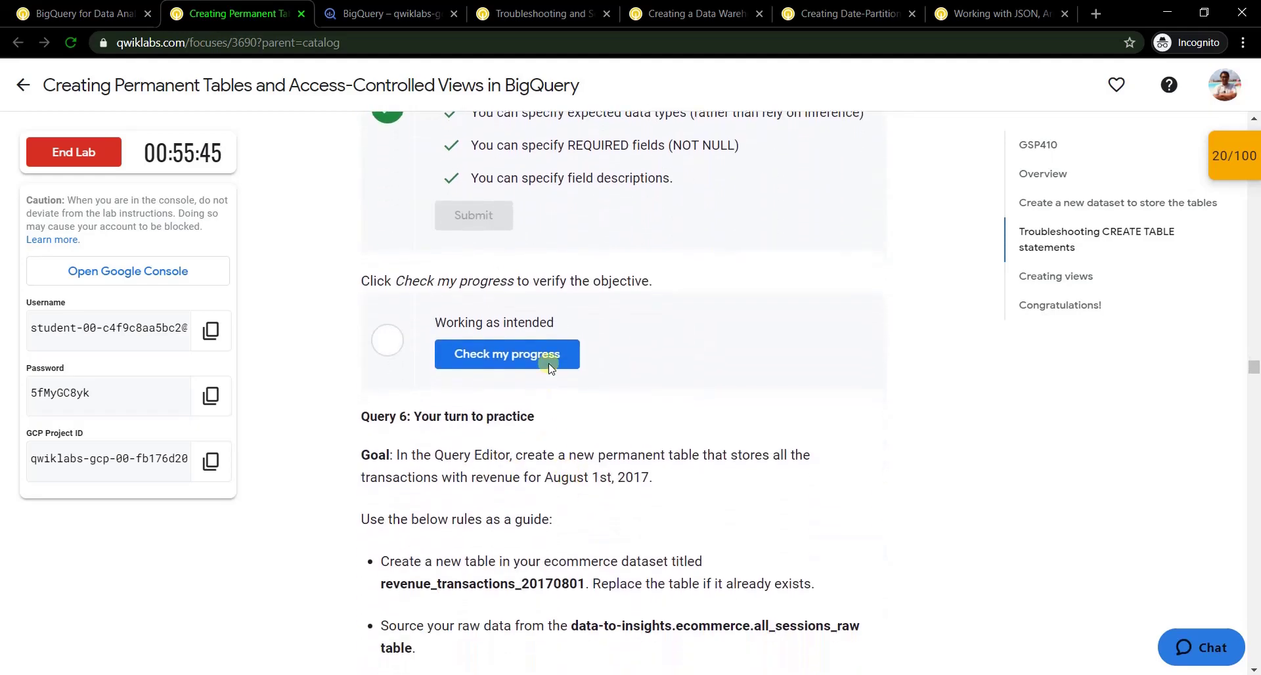
scroll(664, 551, "down", 4)
scroll(675, 471, "up", 1)
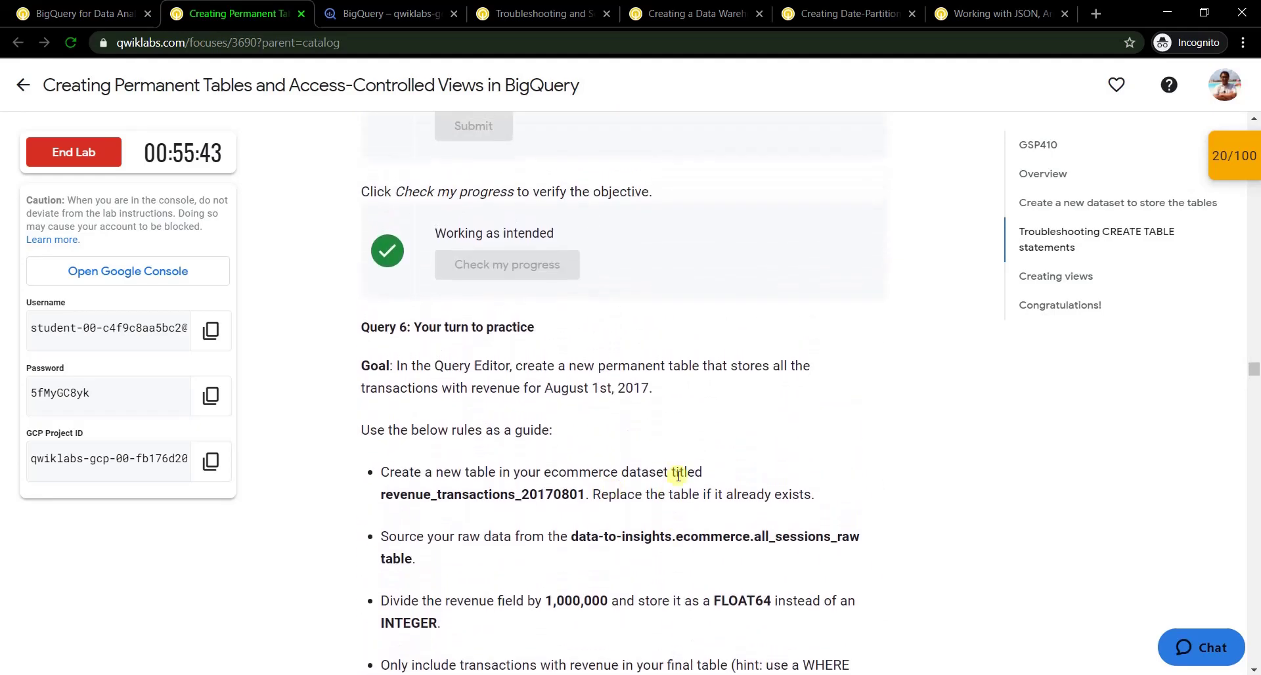
scroll(694, 471, "down", 2)
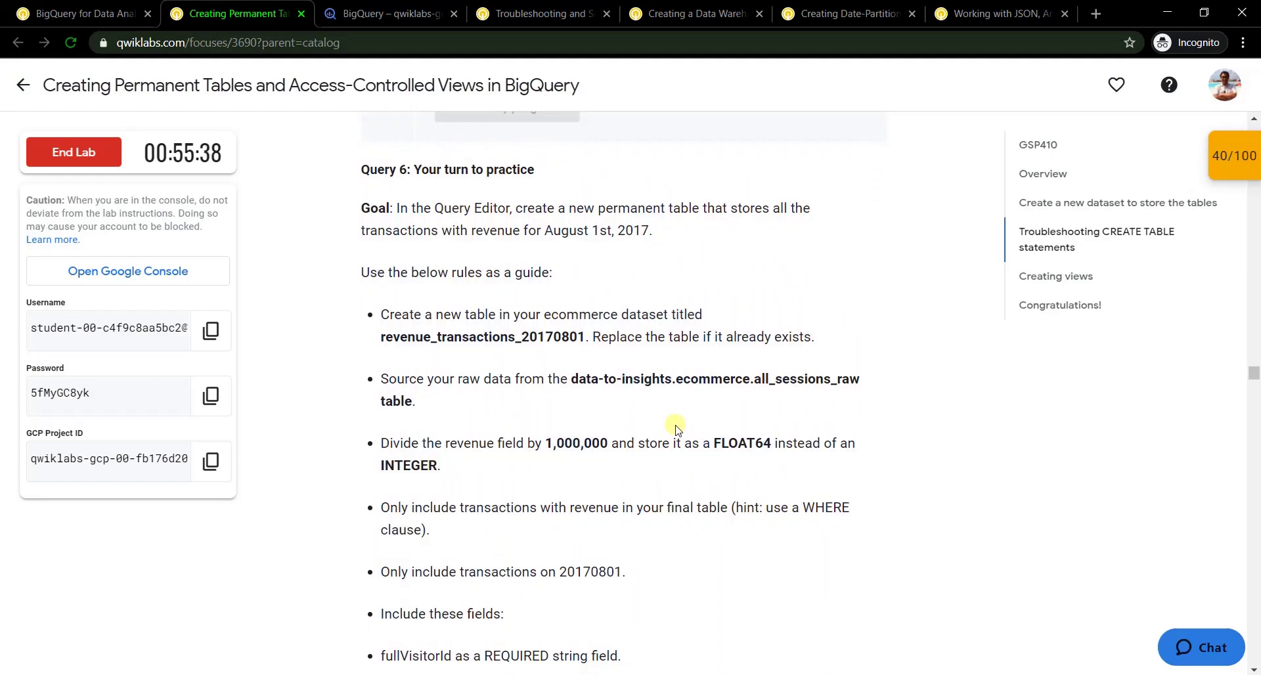
Copy the possible answer for "Query 6: Your turn to practice" and run it as a new query creating ecommerce.revenue_transactions_20170801
scroll(671, 427, "down", 6)
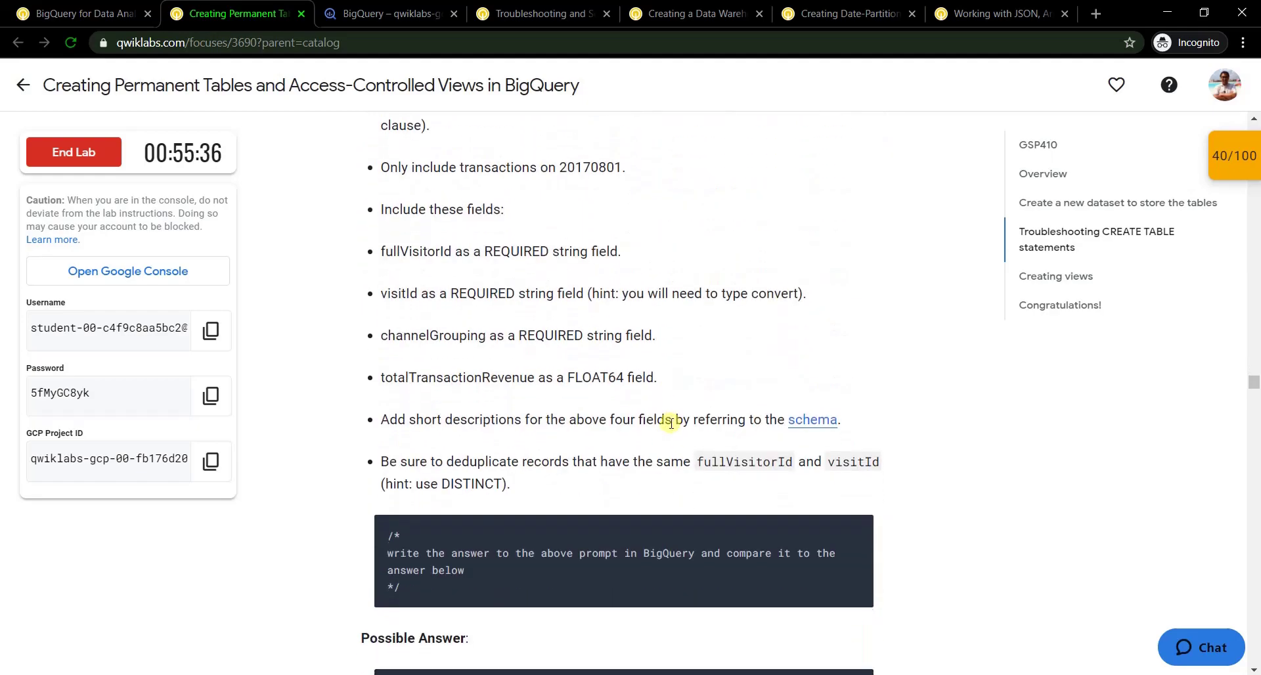
scroll(669, 427, "down", 10)
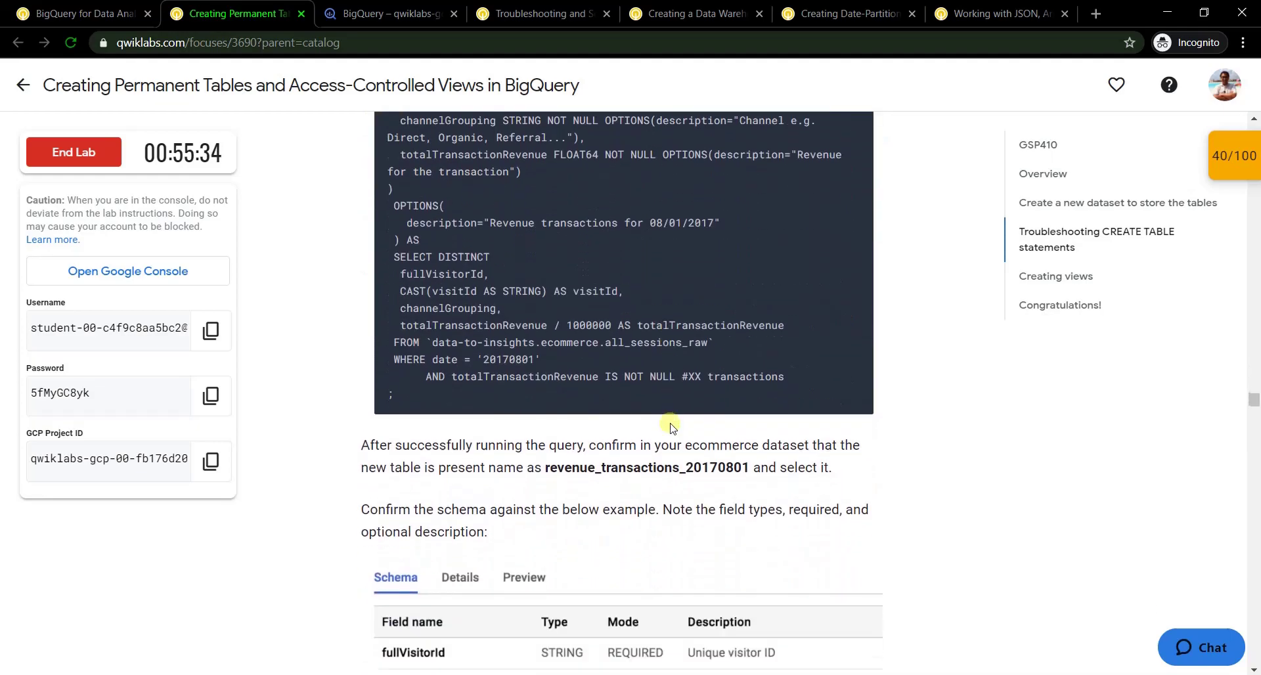
scroll(666, 425, "up", 4)
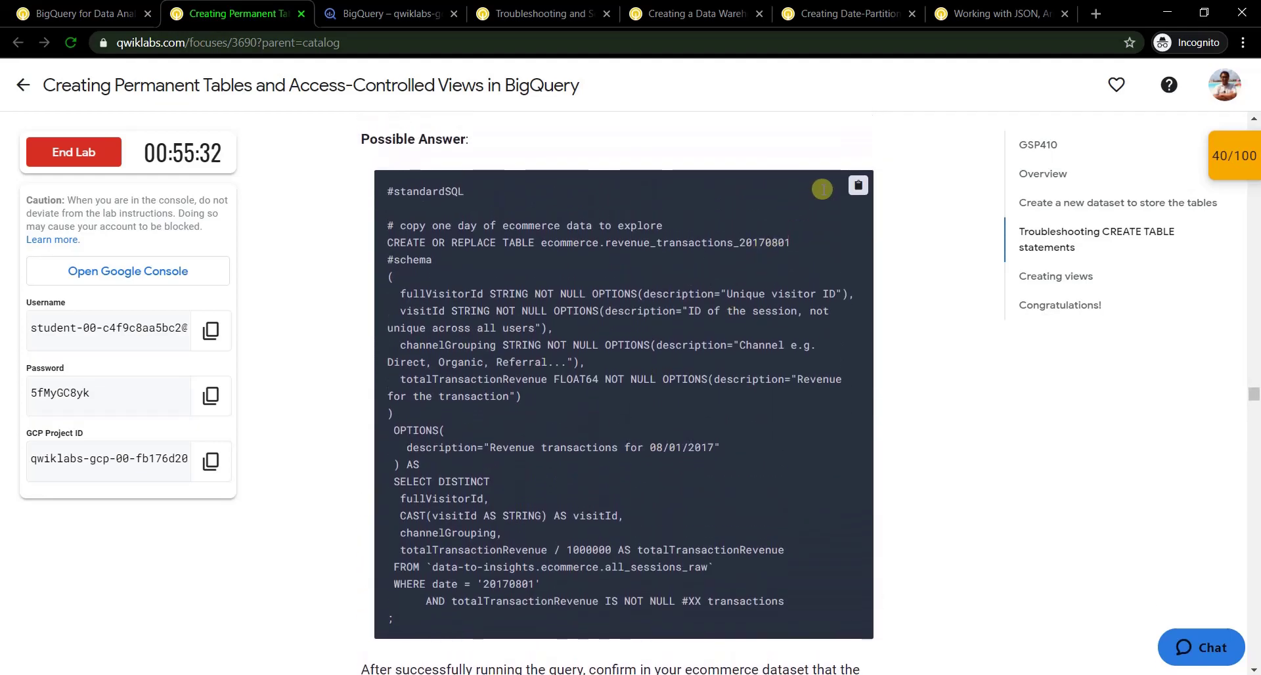
left_click(402, 15)
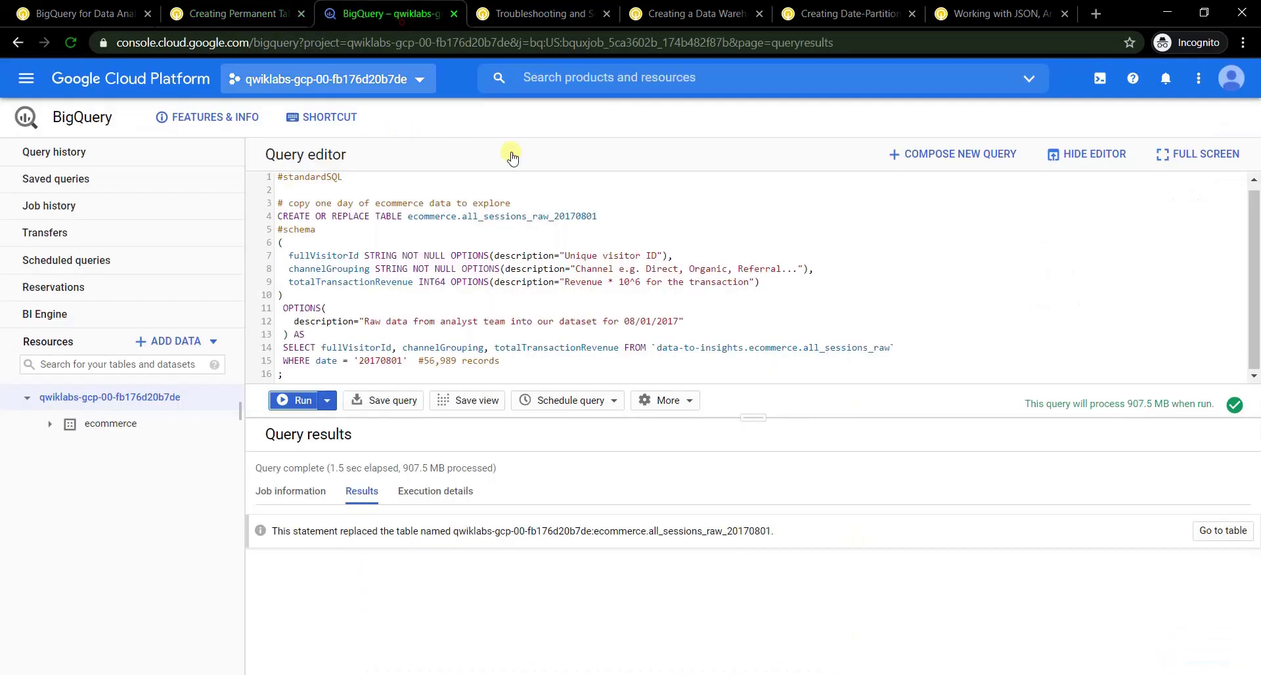
left_click(945, 156)
key("ctrl+v")
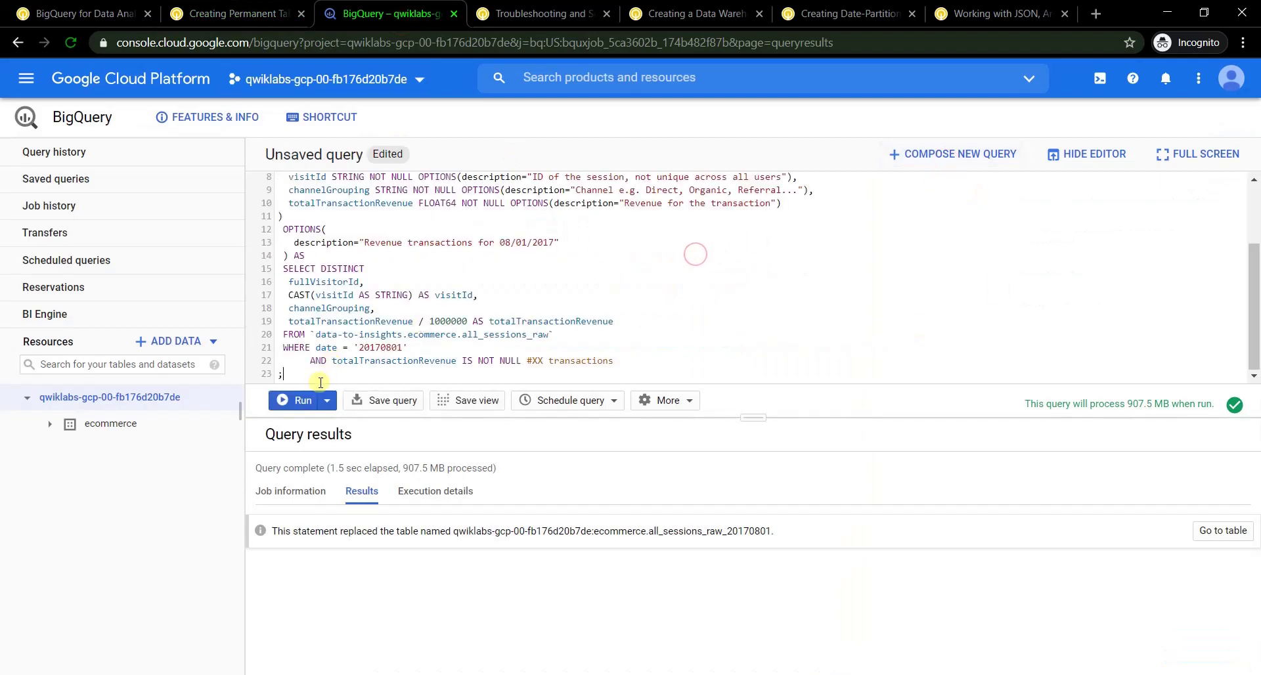
left_click(297, 402)
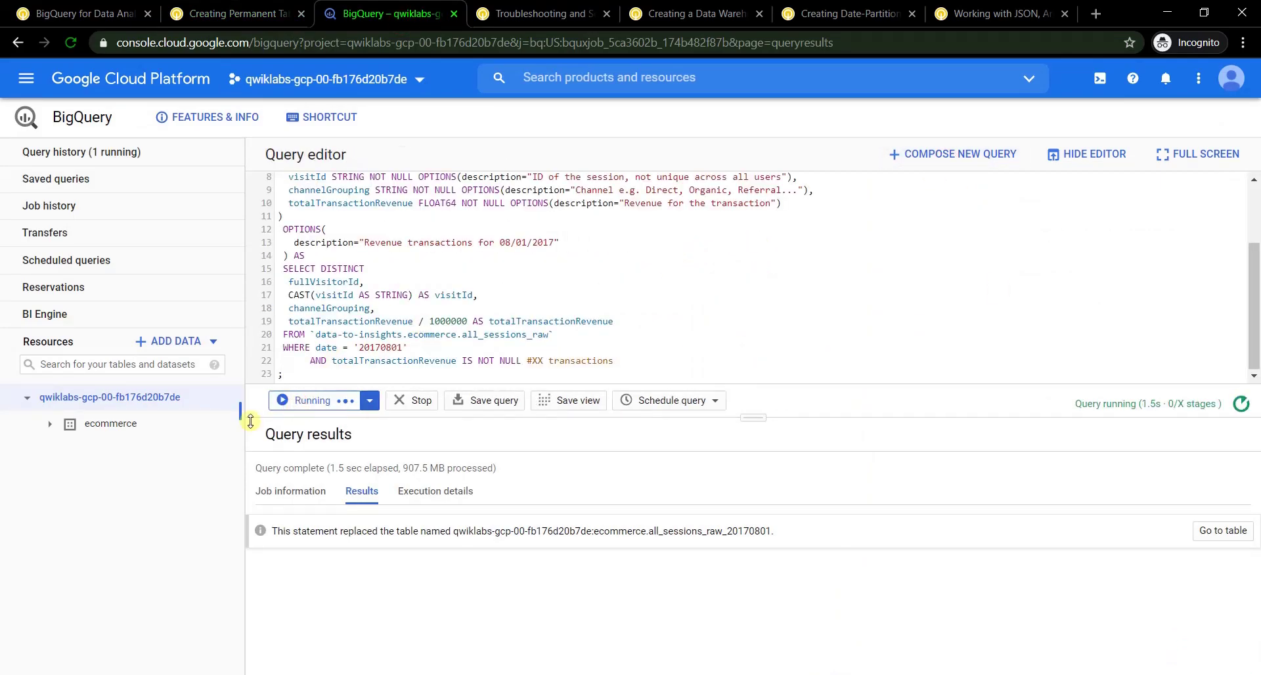
Read the lab's table confirmation instructions, then open revenue_transactions_20170801 in the ecommerce dataset and examine its details
left_click(259, 9)
scroll(591, 249, "down", 3)
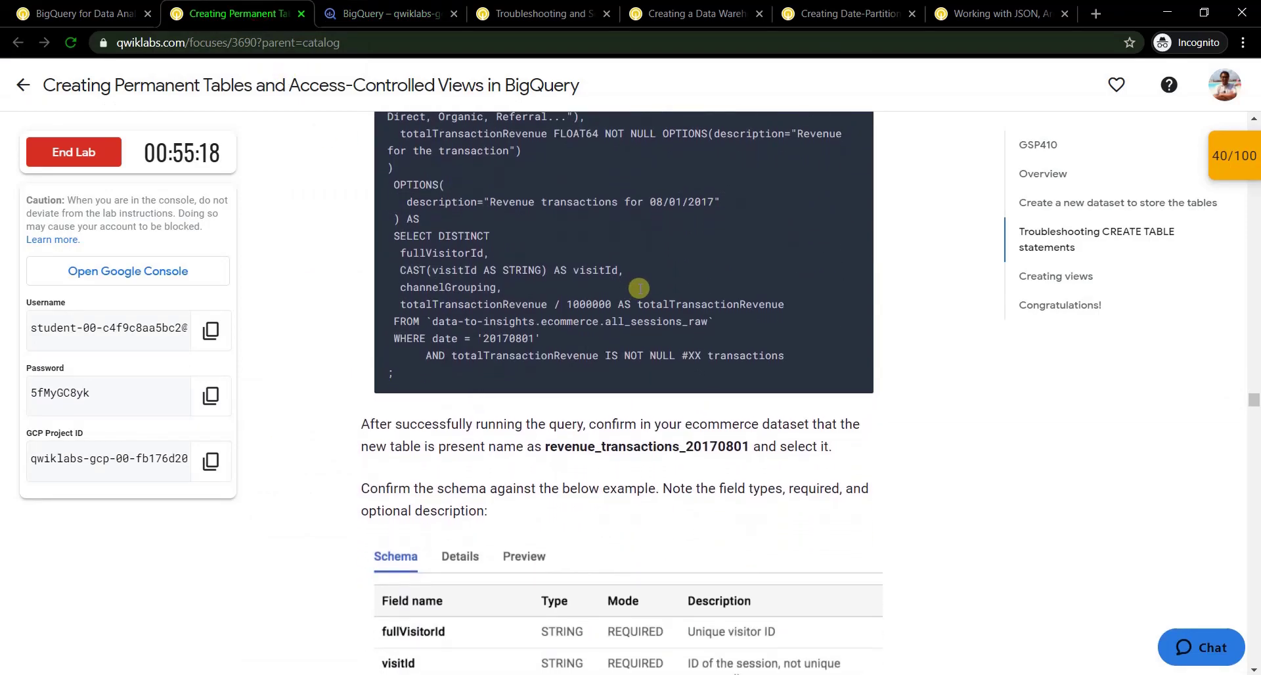
scroll(639, 288, "down", 6)
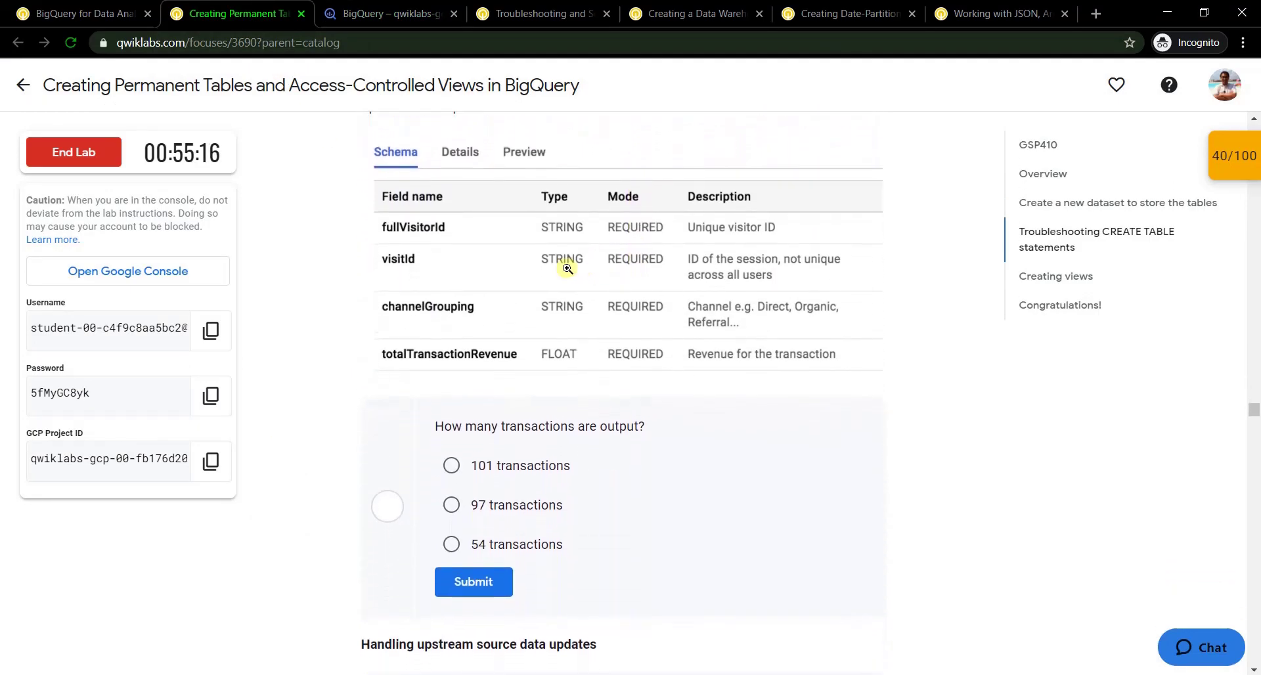
scroll(532, 286, "up", 1)
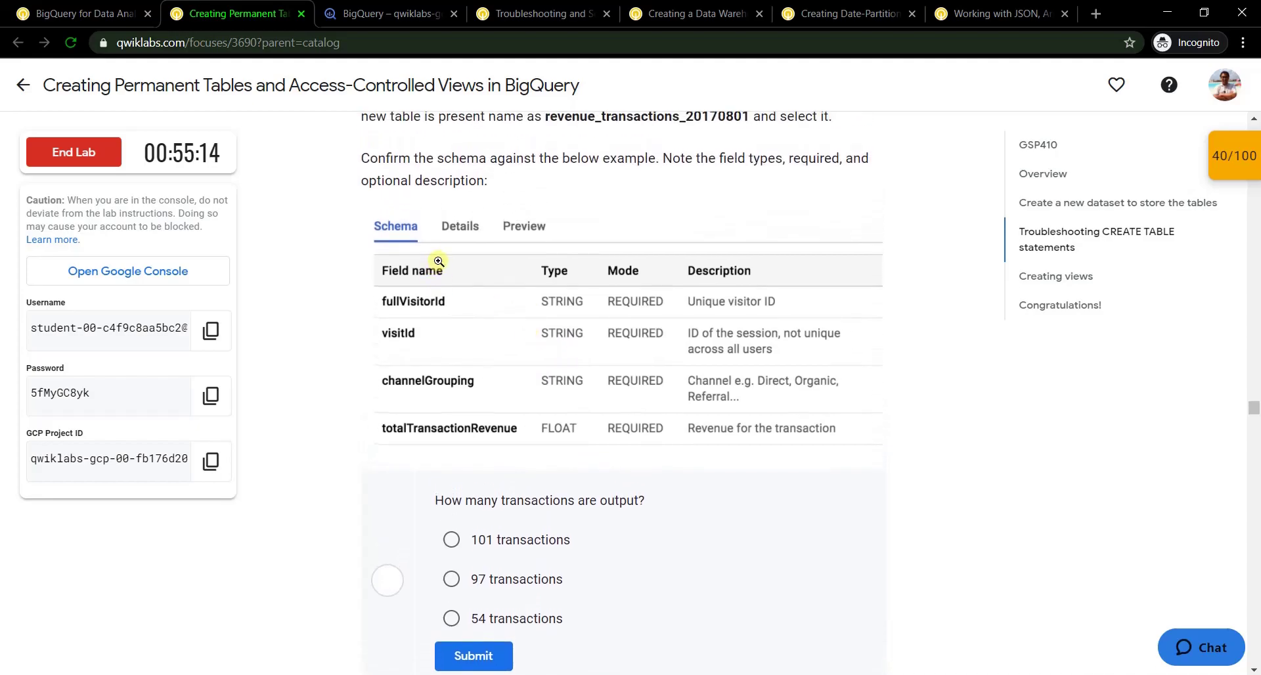
scroll(434, 264, "up", 2)
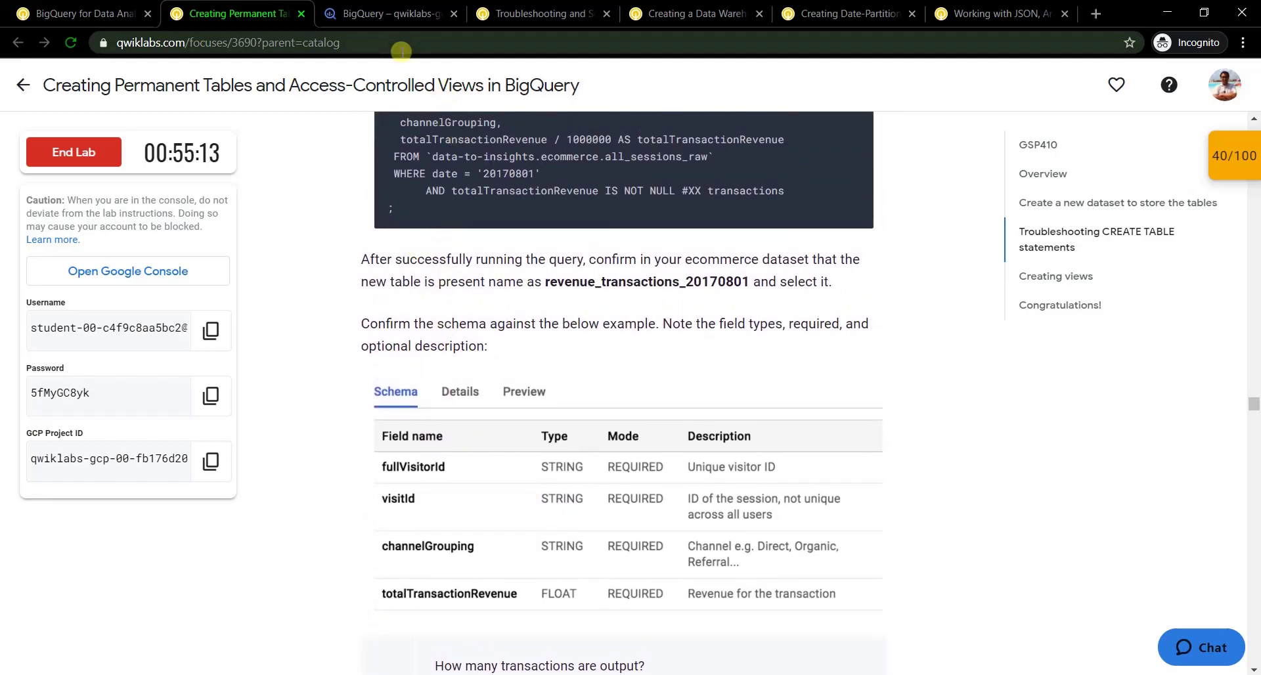
left_click(390, 13)
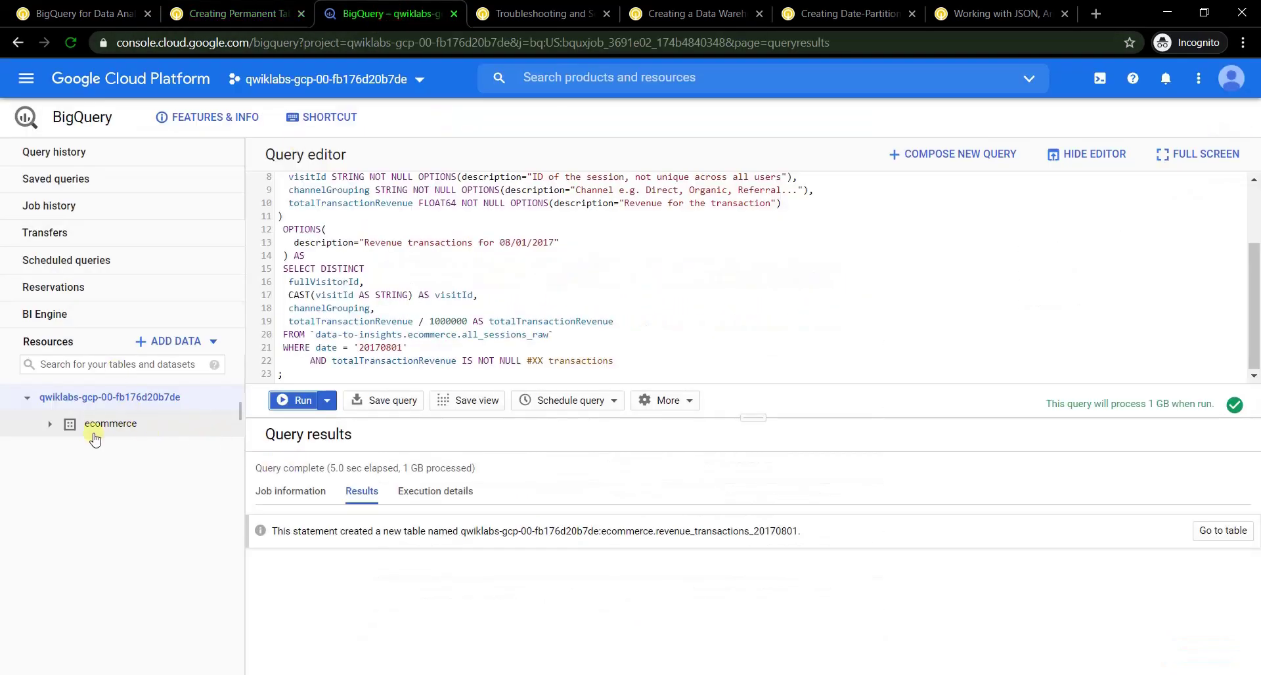
left_click(49, 424)
left_click(123, 474)
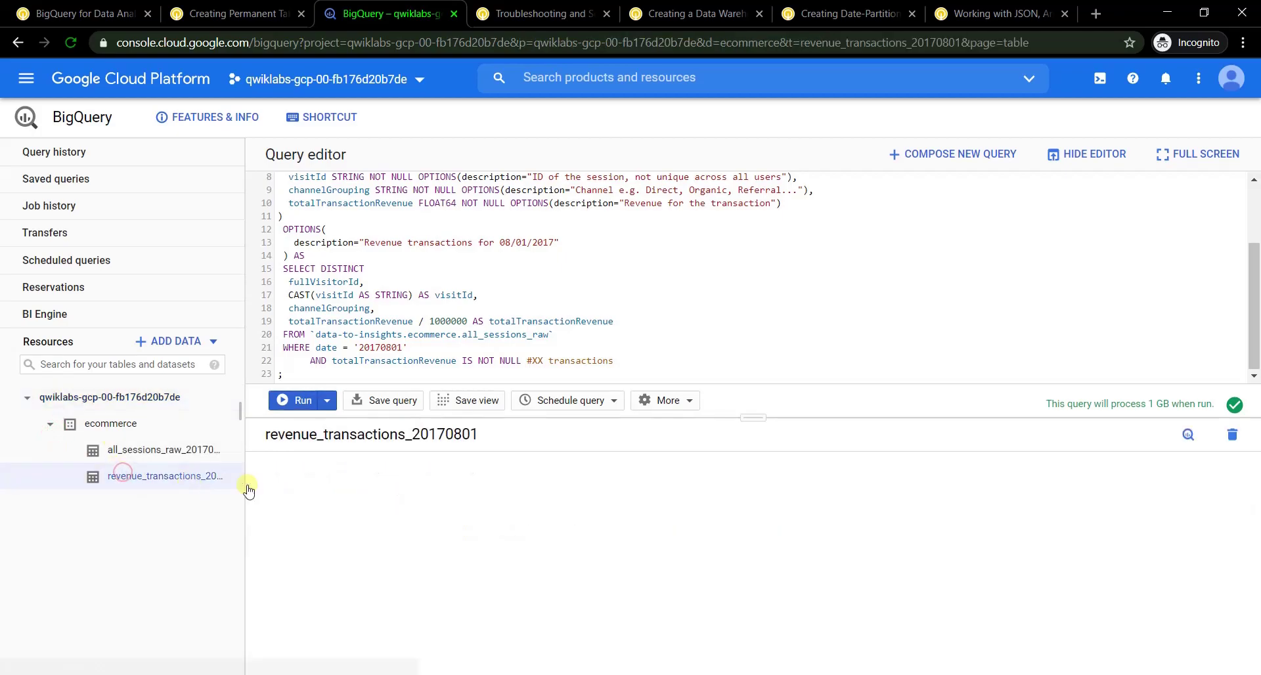
left_click(331, 485)
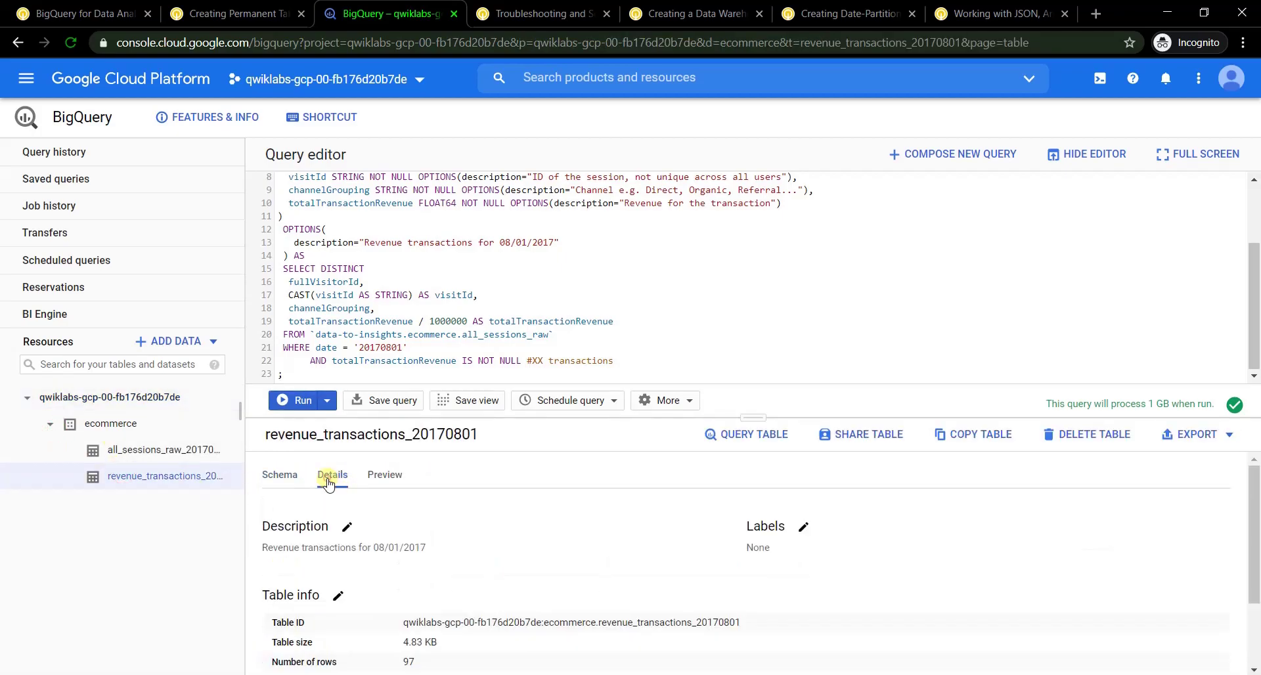
scroll(473, 551, "down", 2)
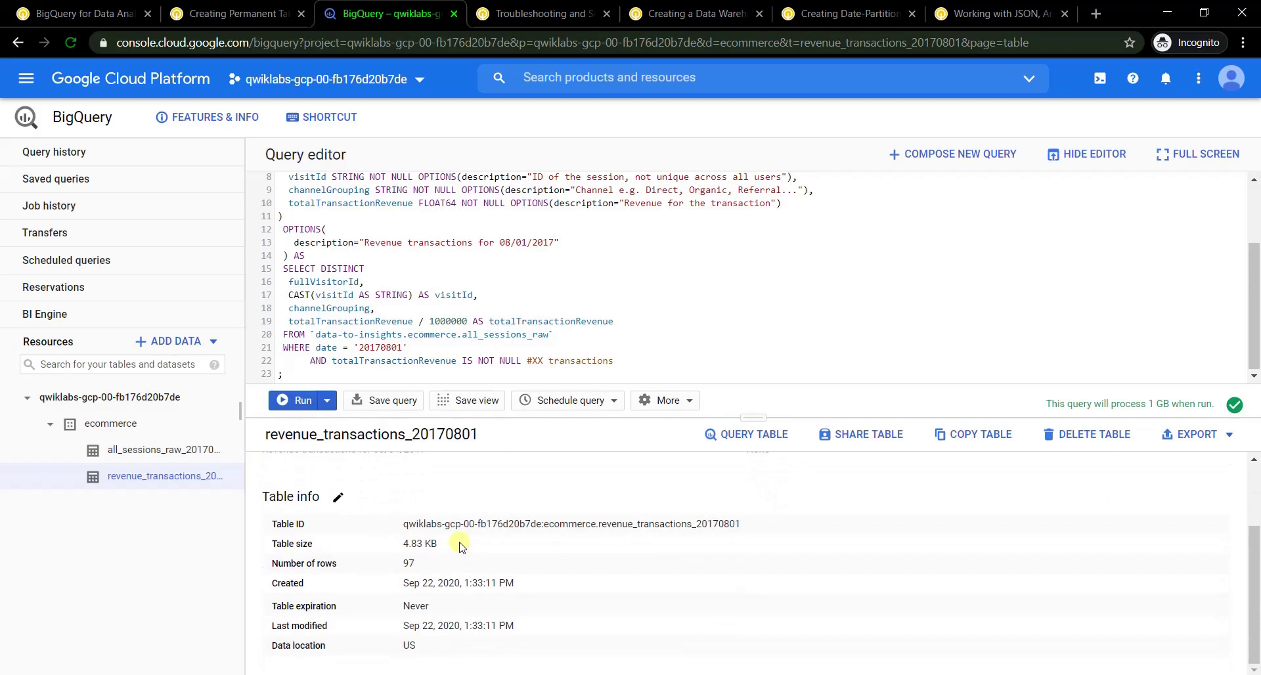
scroll(427, 571, "up", 2)
Preview the rows of the revenue_transactions_20170801 table and look through its transaction records
left_click(385, 471)
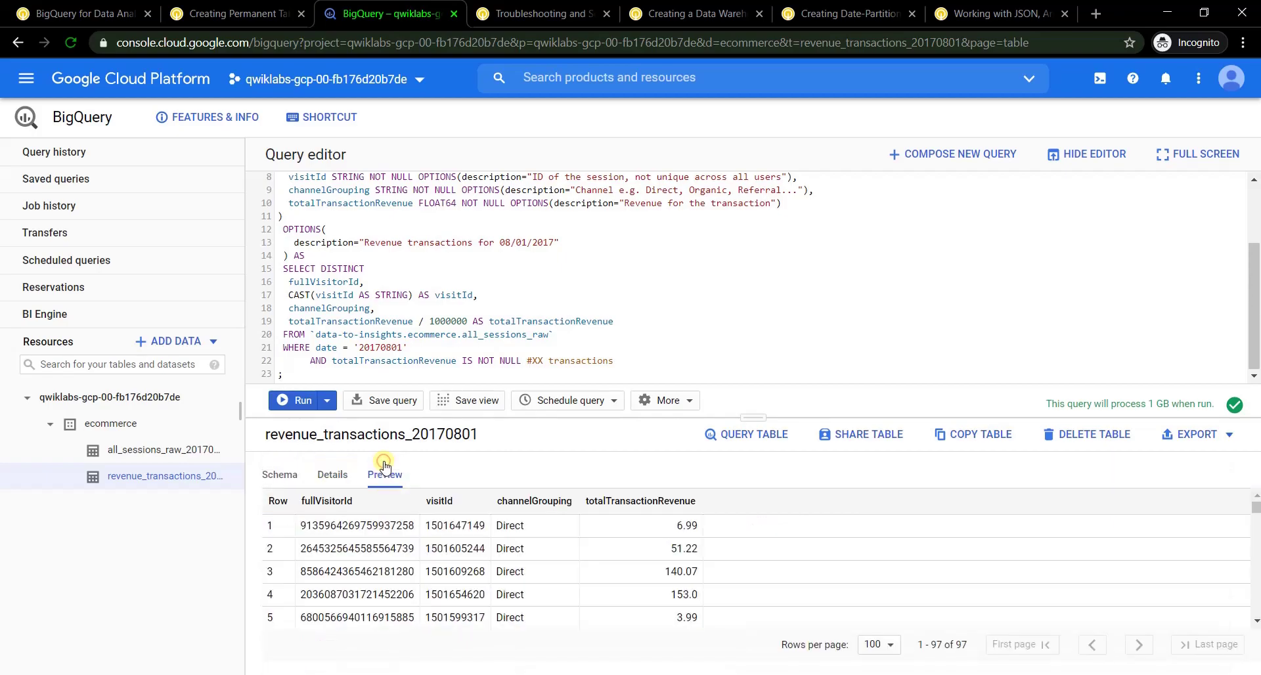
scroll(521, 576, "down", 6)
scroll(526, 573, "up", 6)
scroll(526, 573, "up", 2)
scroll(499, 217, "up", 1)
Answer the lab question on how many transactions are output with "97 transactions" and submit it
left_click(243, 14)
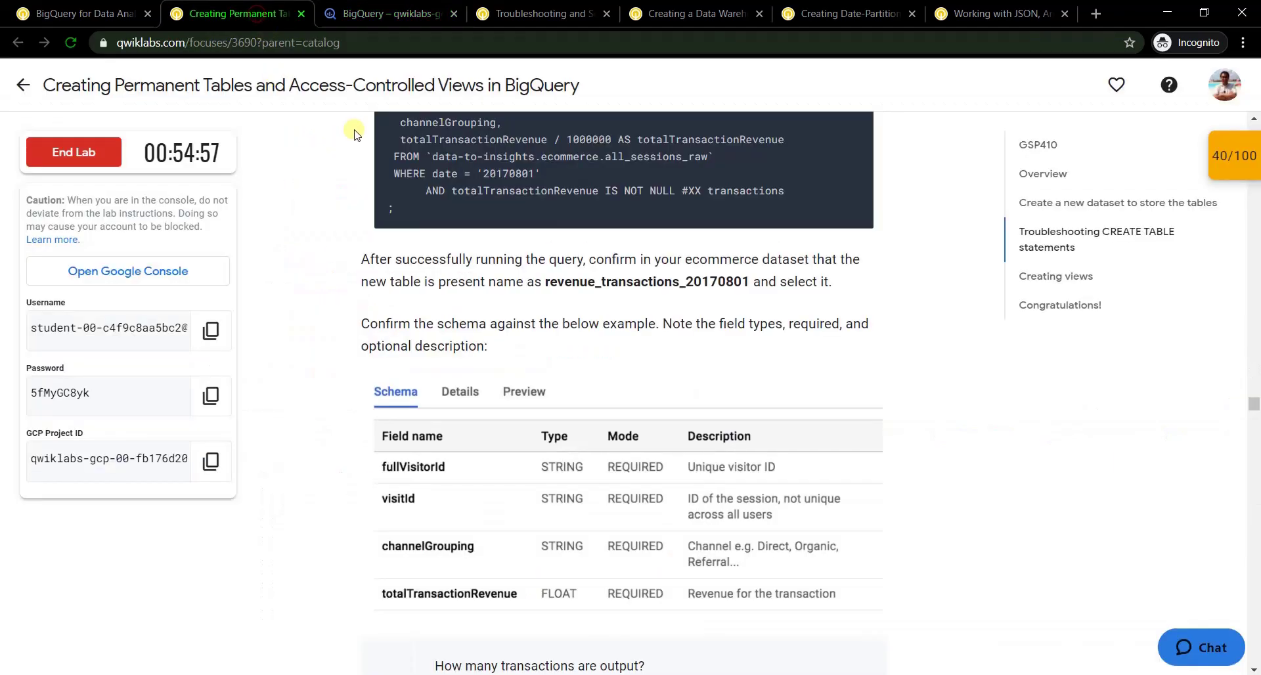
scroll(644, 440, "down", 2)
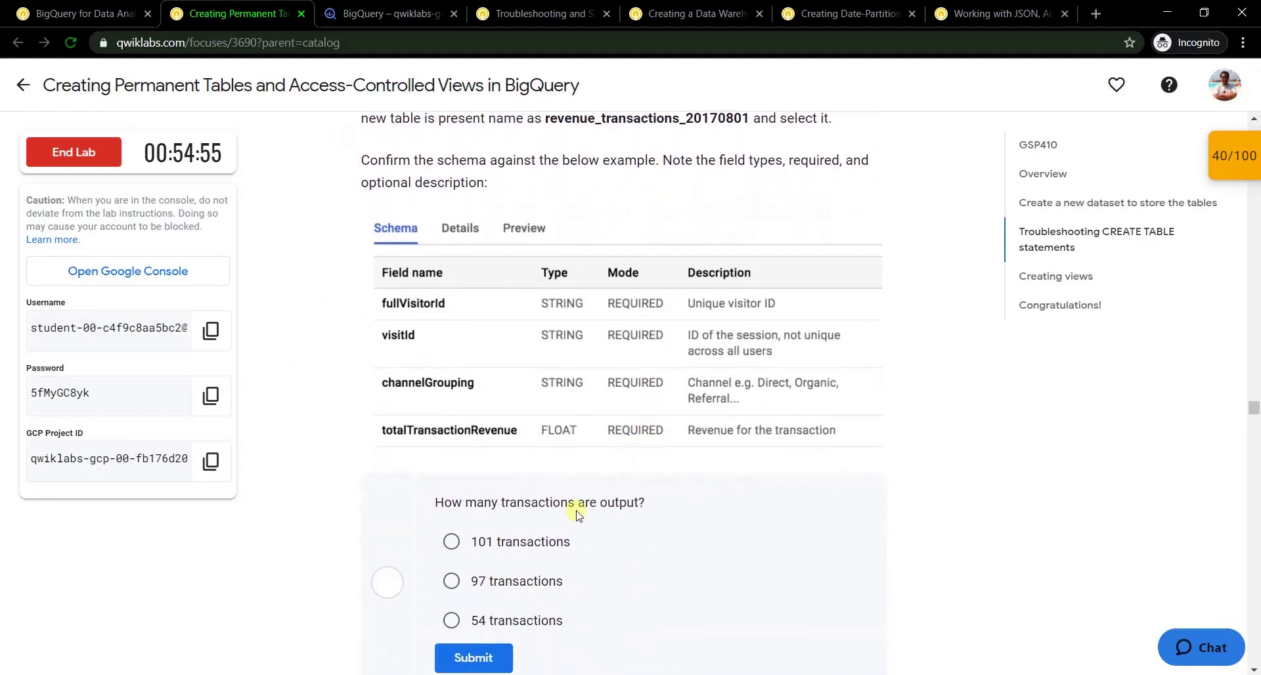
left_click(463, 583)
scroll(479, 559, "down", 2)
left_click(494, 505)
Answer the upstream data update question with the "No" option about permanent tables keeping only originally ingested data, and submit it
scroll(513, 509, "down", 3)
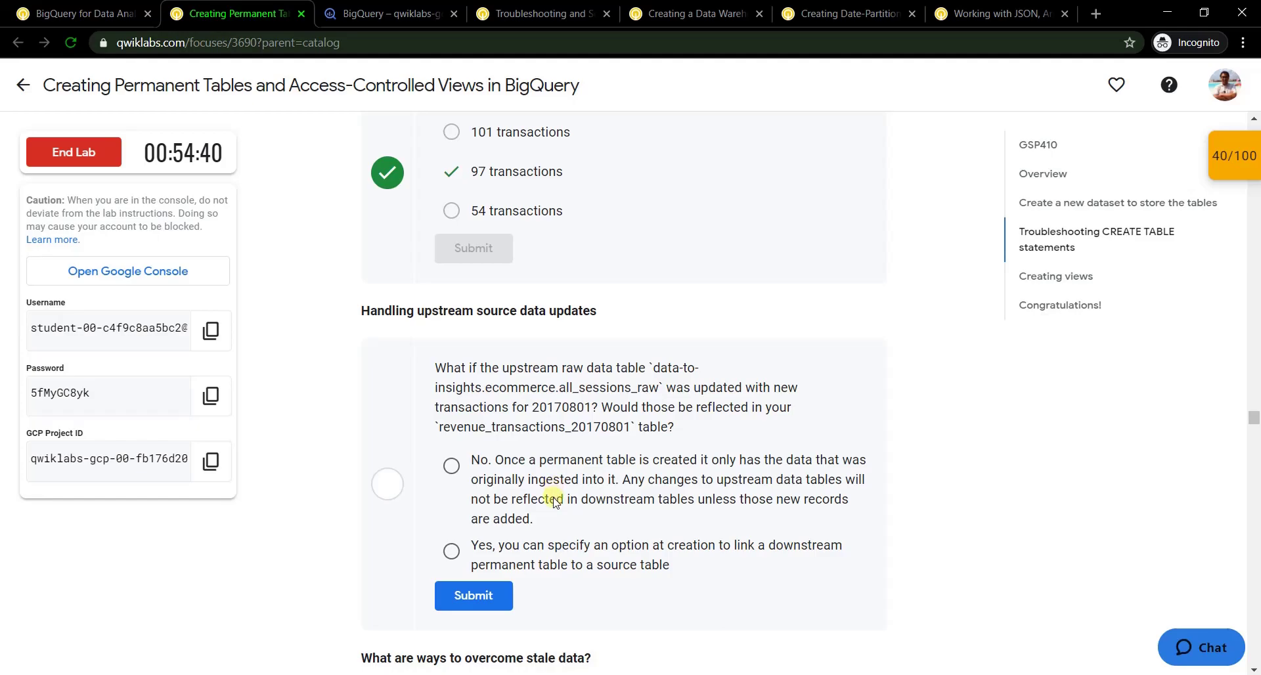
left_click(452, 469)
left_click(468, 595)
Check the lab progress for the "Create a table" objective
scroll(512, 545, "down", 5)
scroll(525, 538, "down", 3)
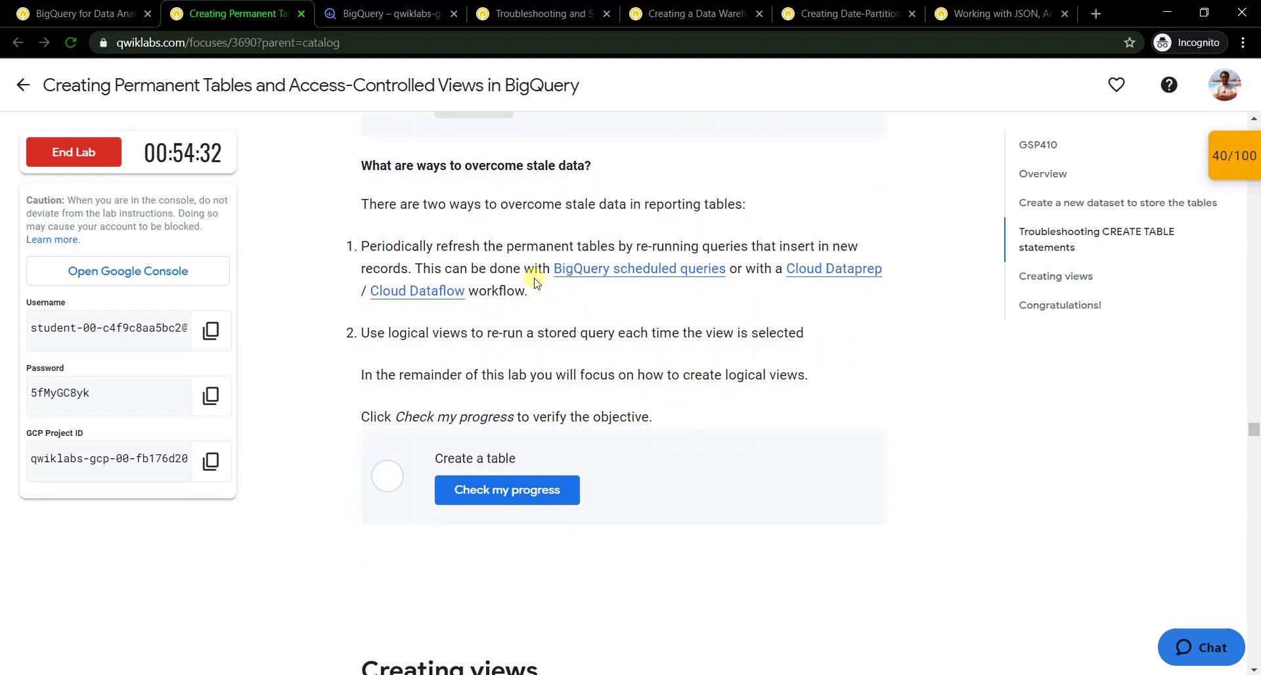
left_click(561, 488)
Copy the "Query the latest 100 transactions" statement from the Creating views section and run it as a new BigQuery query
scroll(560, 486, "down", 3)
scroll(563, 478, "down", 5)
scroll(963, 259, "down", 1)
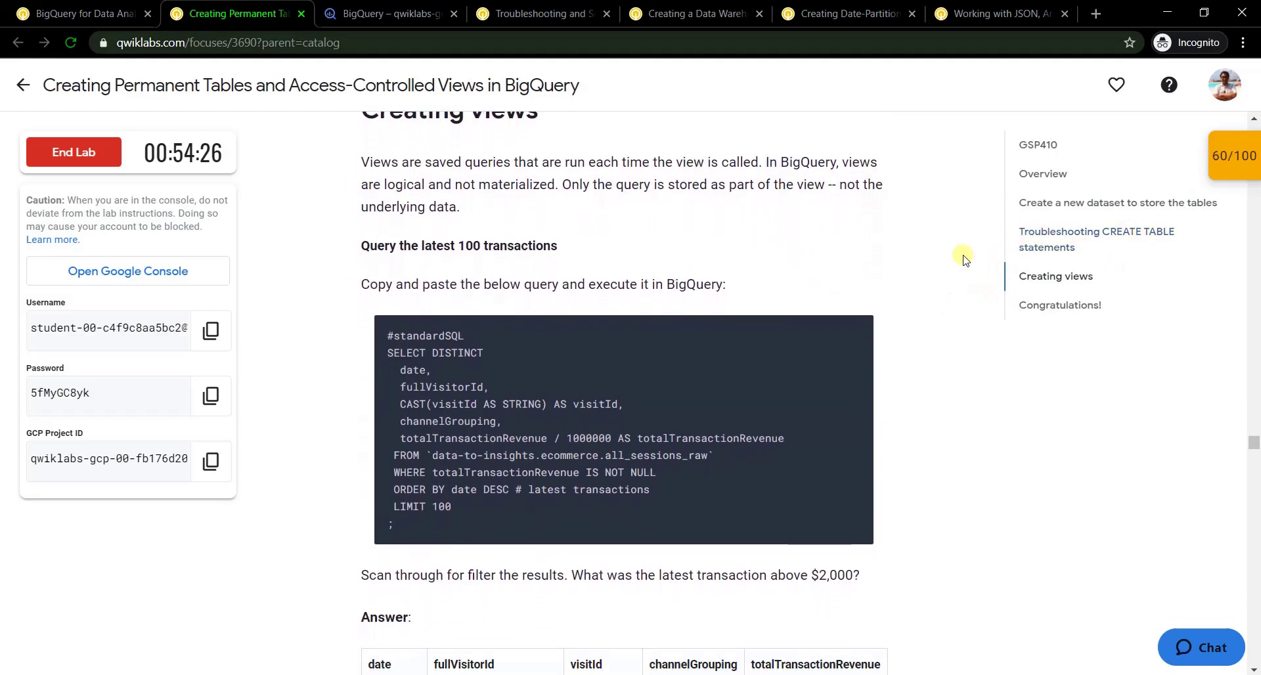
left_click(852, 323)
scroll(852, 324, "down", 3)
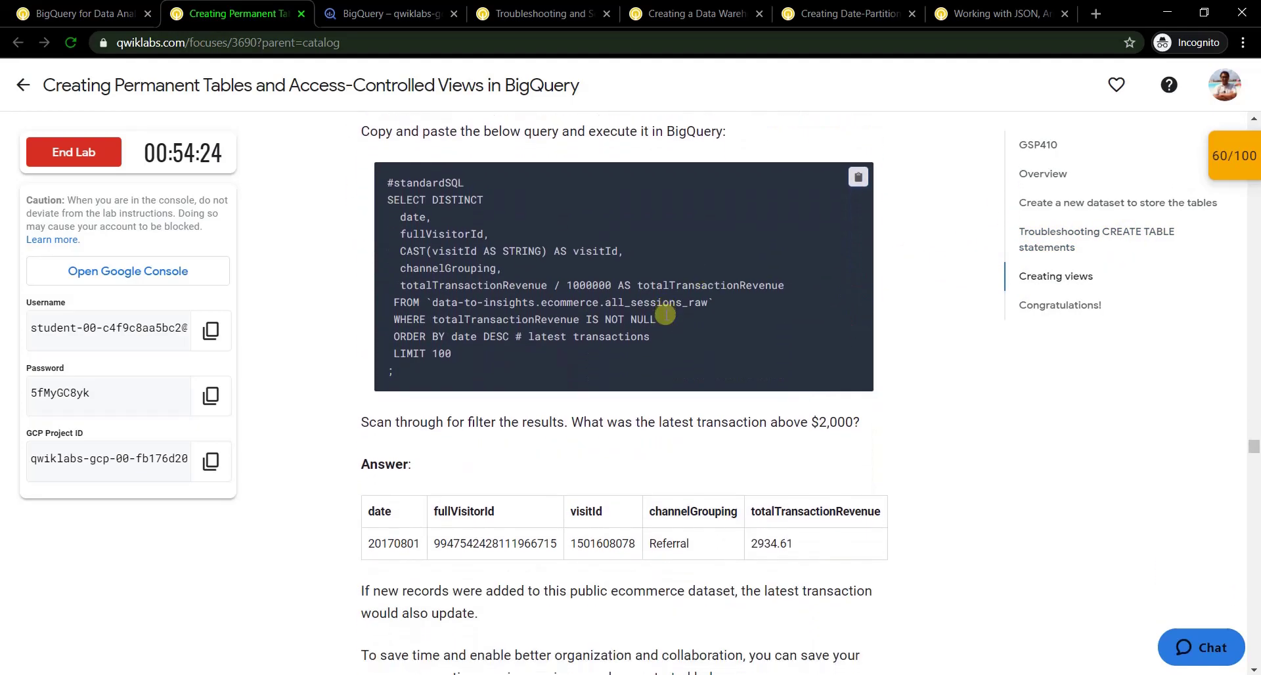
left_click(365, 12)
left_click(933, 155)
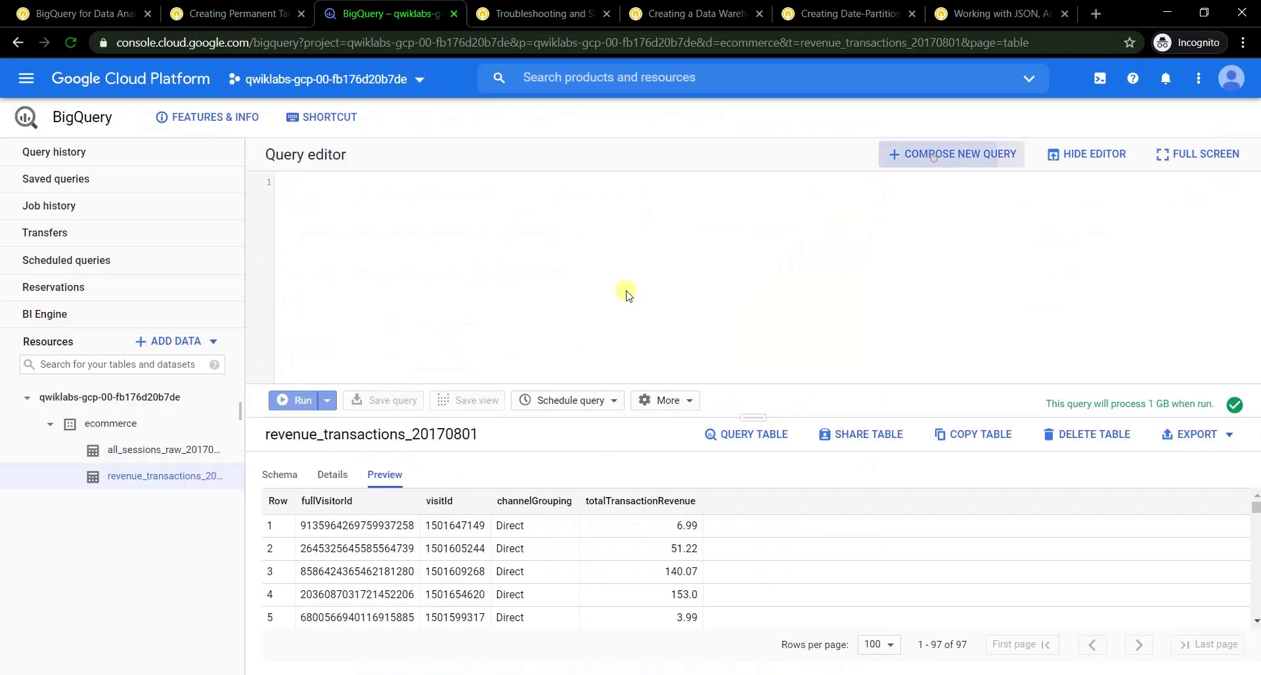
key("ctrl+v")
left_click(284, 404)
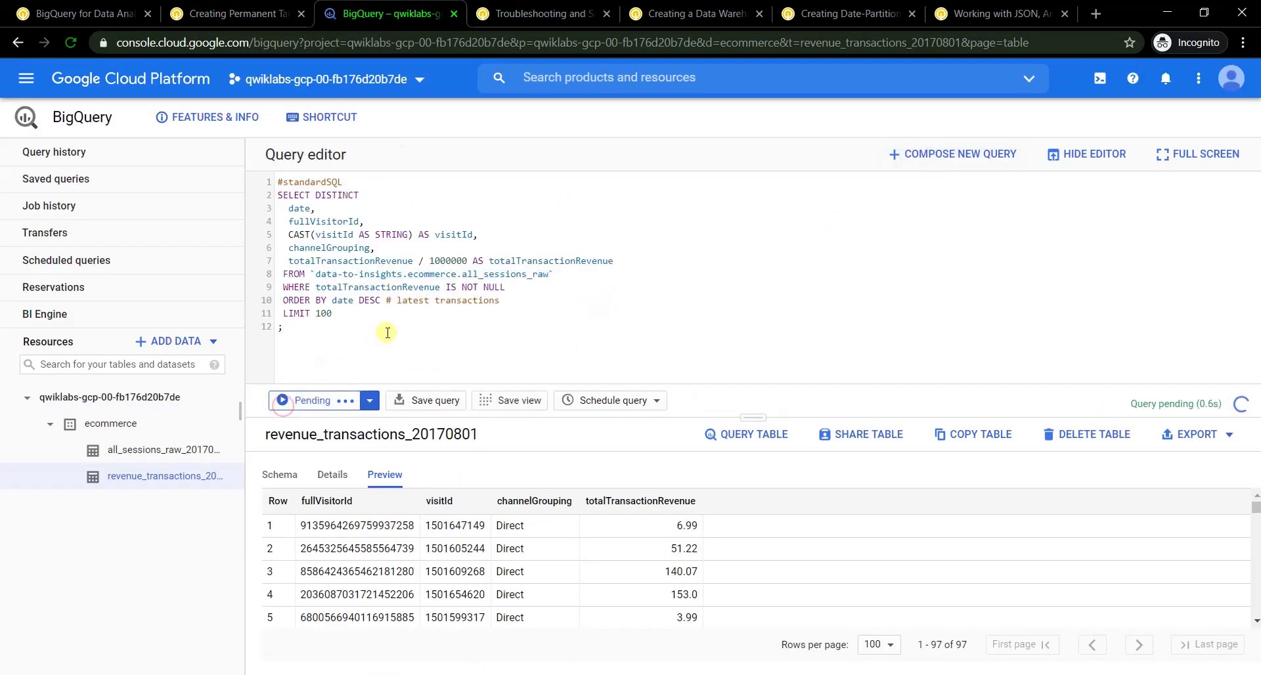
Copy the lab's basic CREATE OR REPLACE VIEW statement for ecommerce.vw_latest_transactions and run it as a new query
left_click(259, 12)
scroll(598, 289, "down", 1)
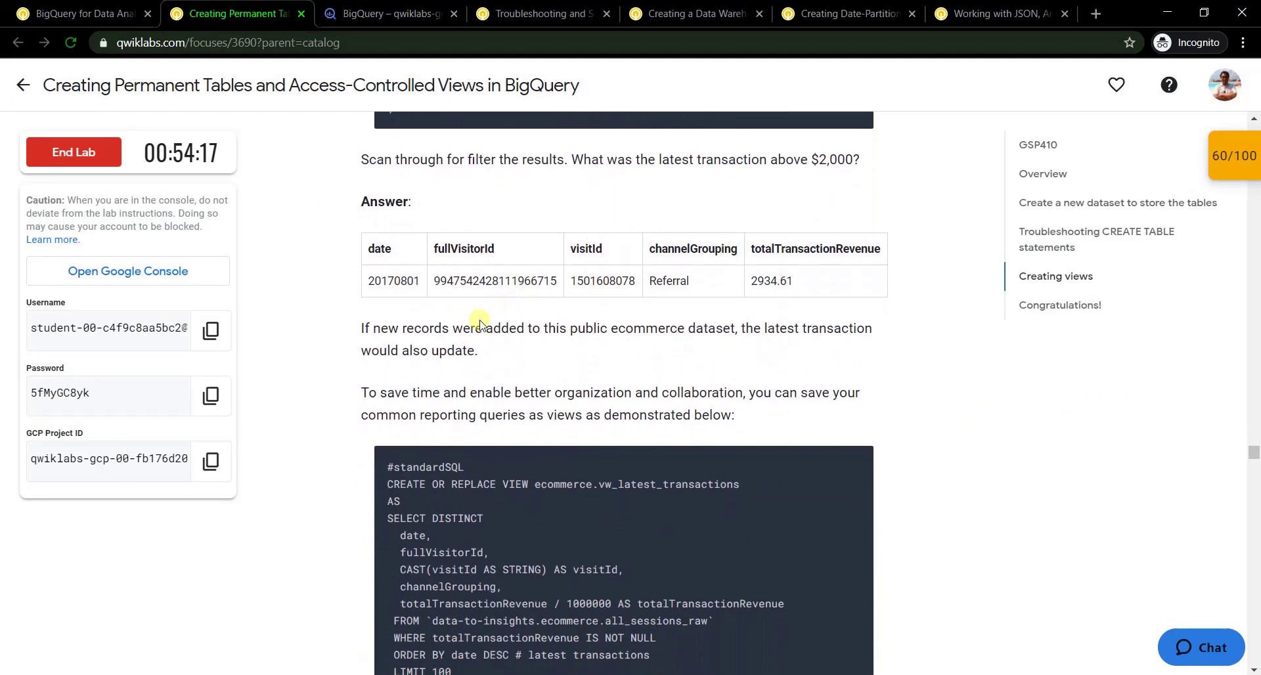
scroll(523, 374, "down", 2)
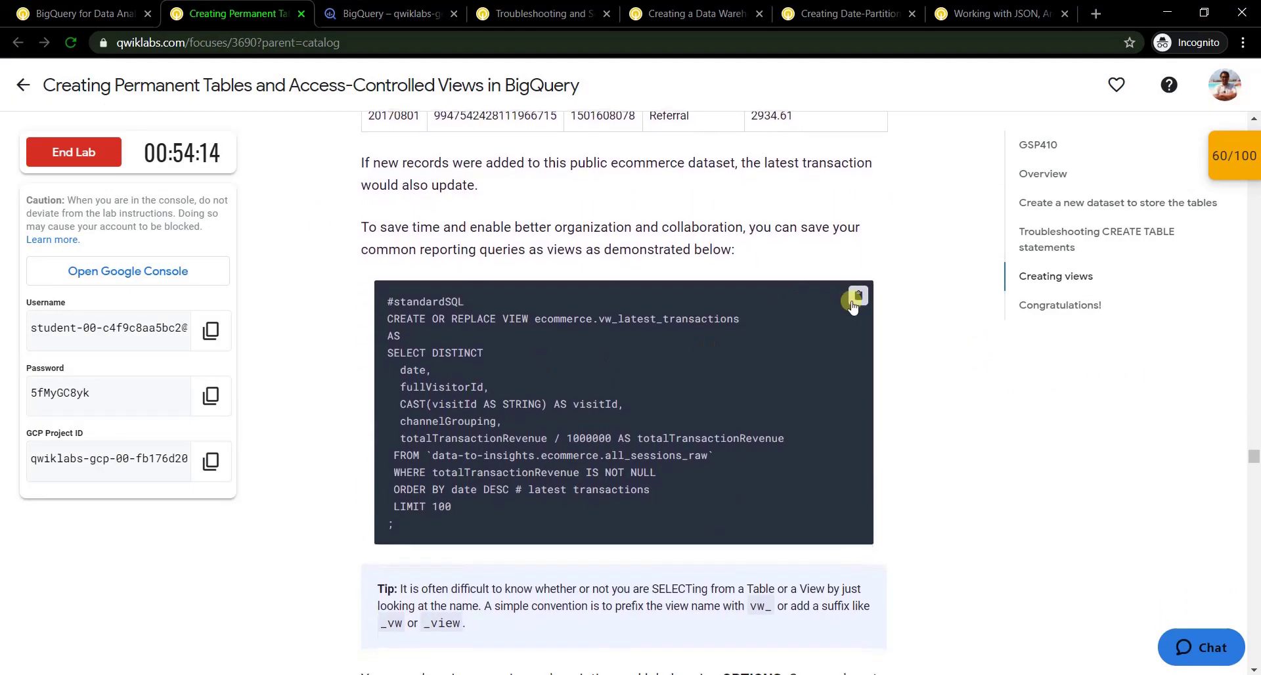
left_click(401, 9)
left_click(238, 16)
left_click(402, 12)
left_click(952, 154)
key("ctrl+v")
left_click(303, 400)
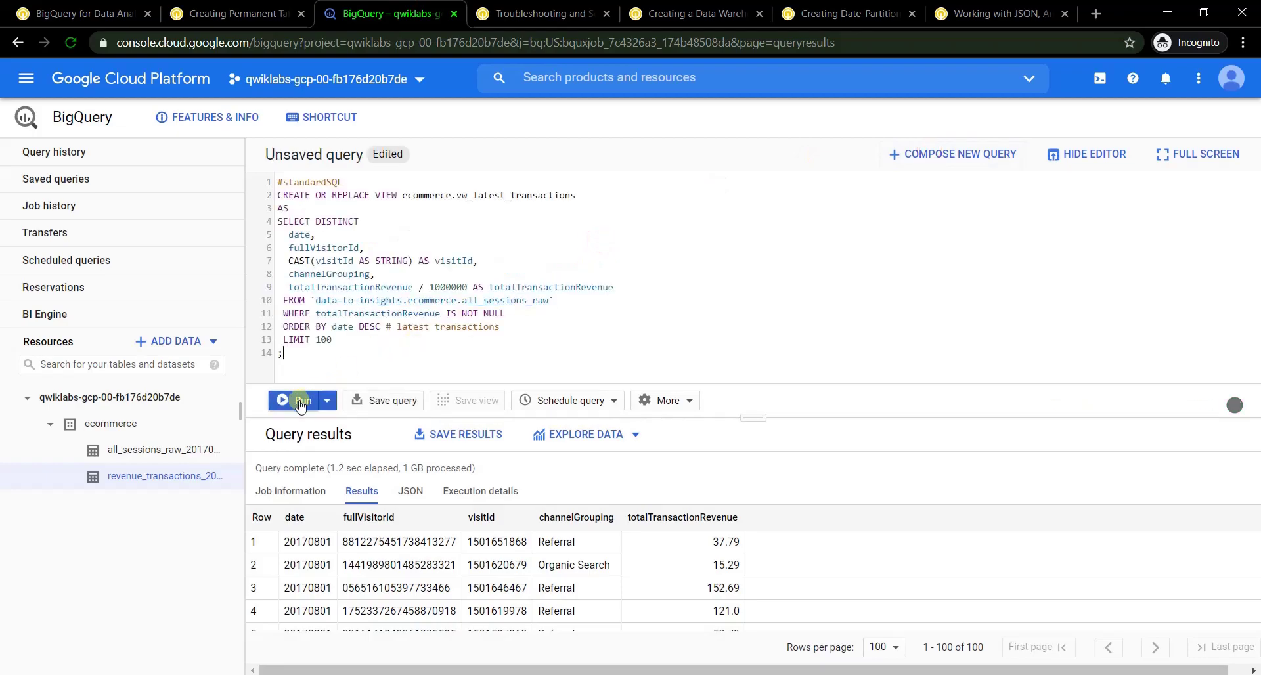
Copy the vw_latest_transactions view statement with the OPTIONS description and report_type label from the lab and run it as a new query
left_click(259, 15)
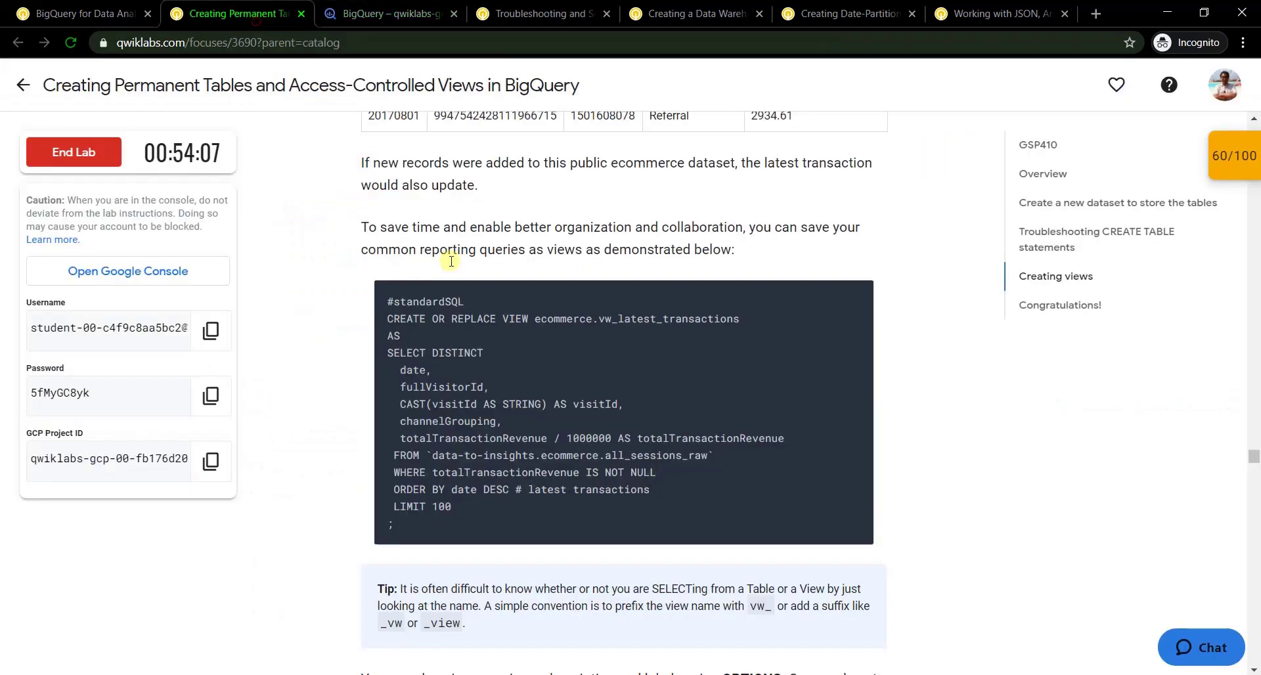
scroll(492, 296, "down", 4)
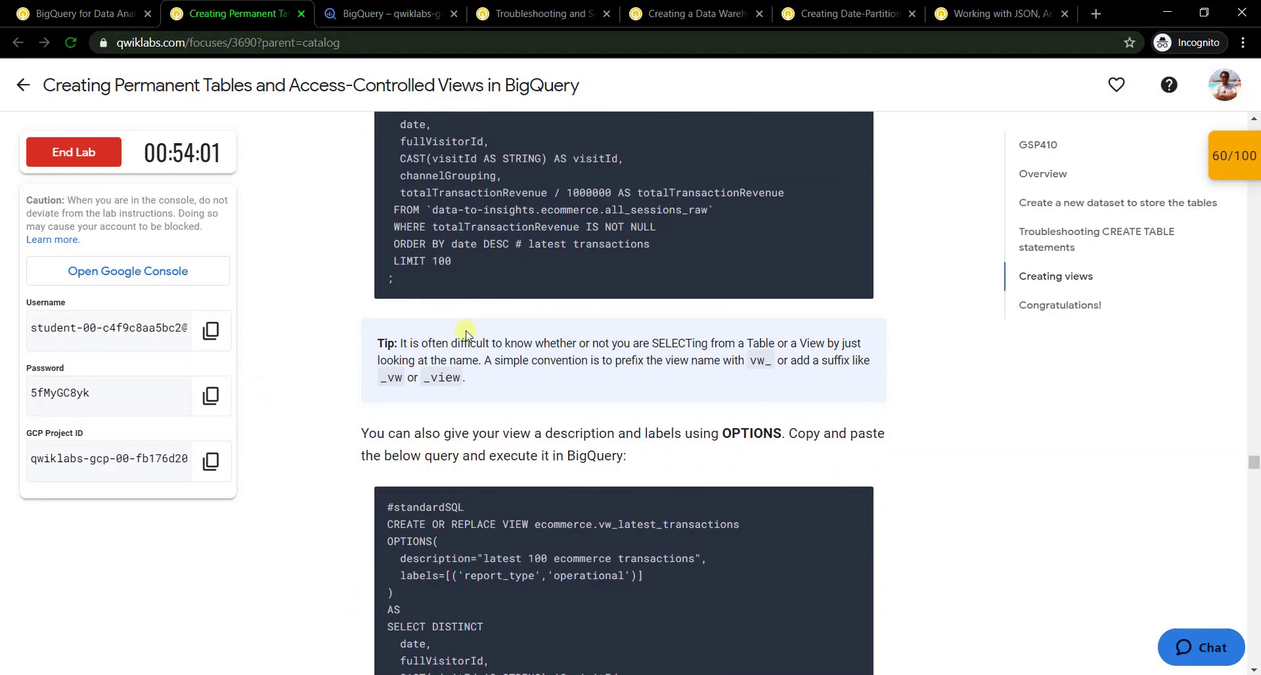
scroll(465, 334, "down", 5)
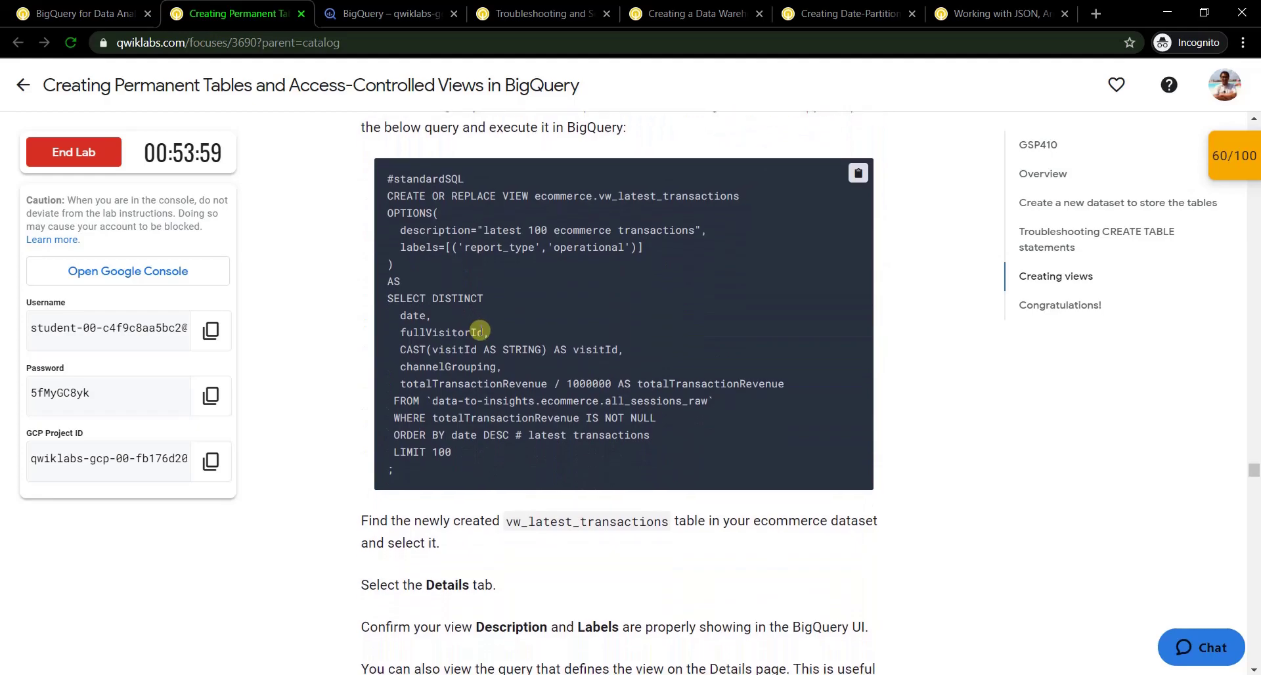
left_click(858, 172)
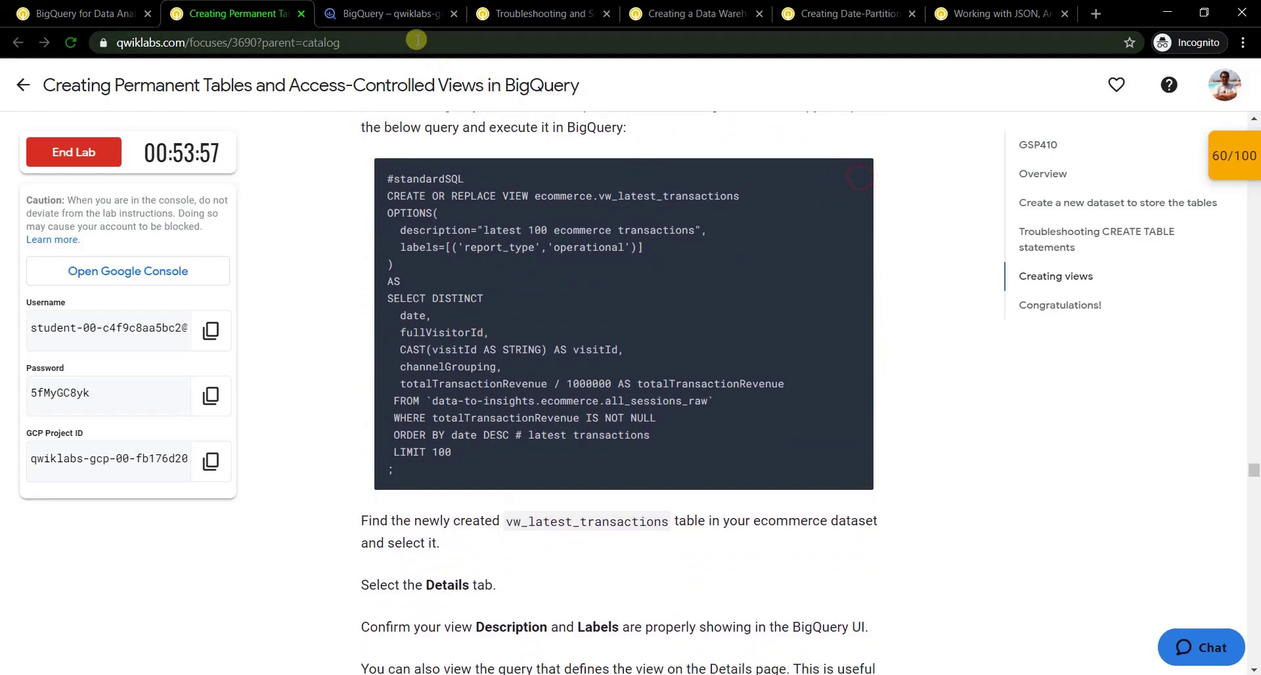
left_click(407, 13)
left_click(951, 154)
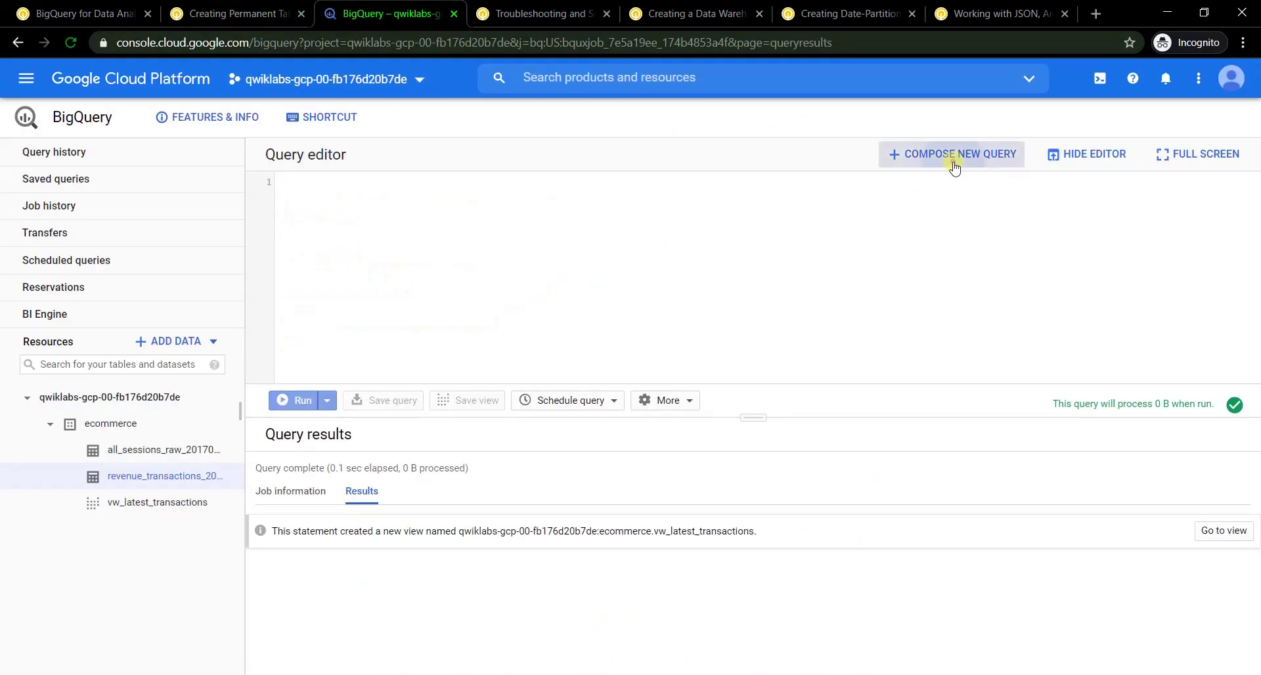
left_click(617, 293)
key("ctrl+v")
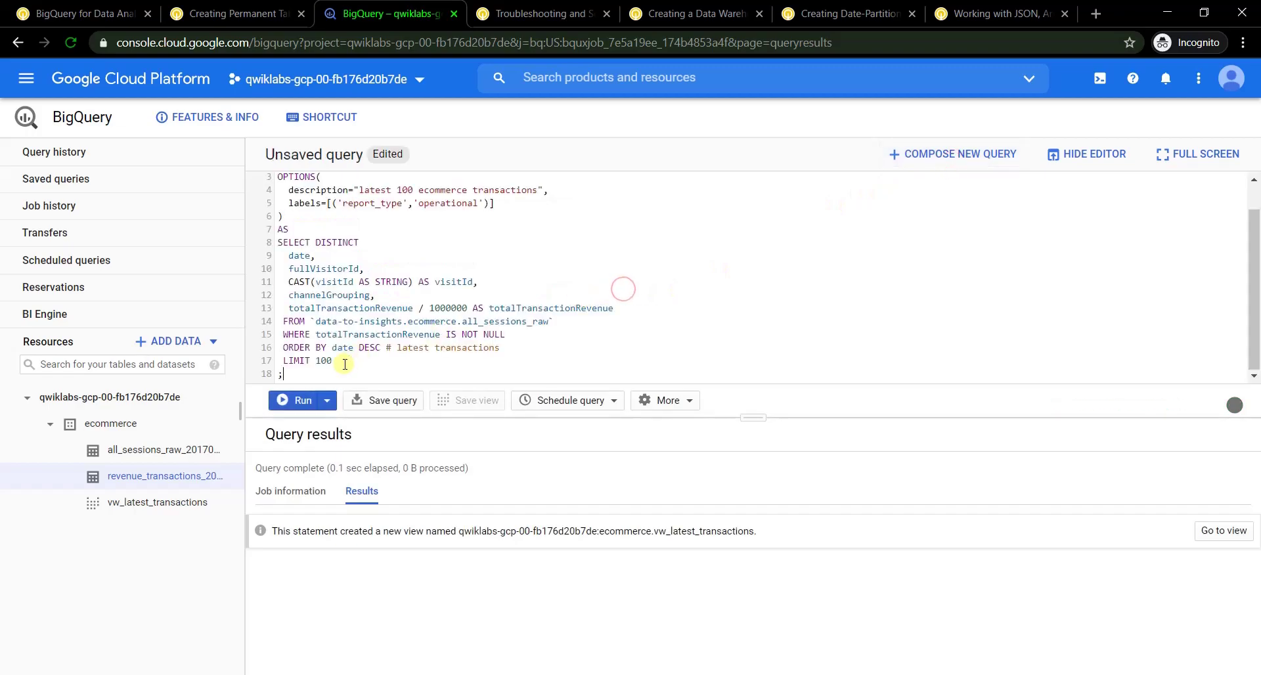
left_click(300, 400)
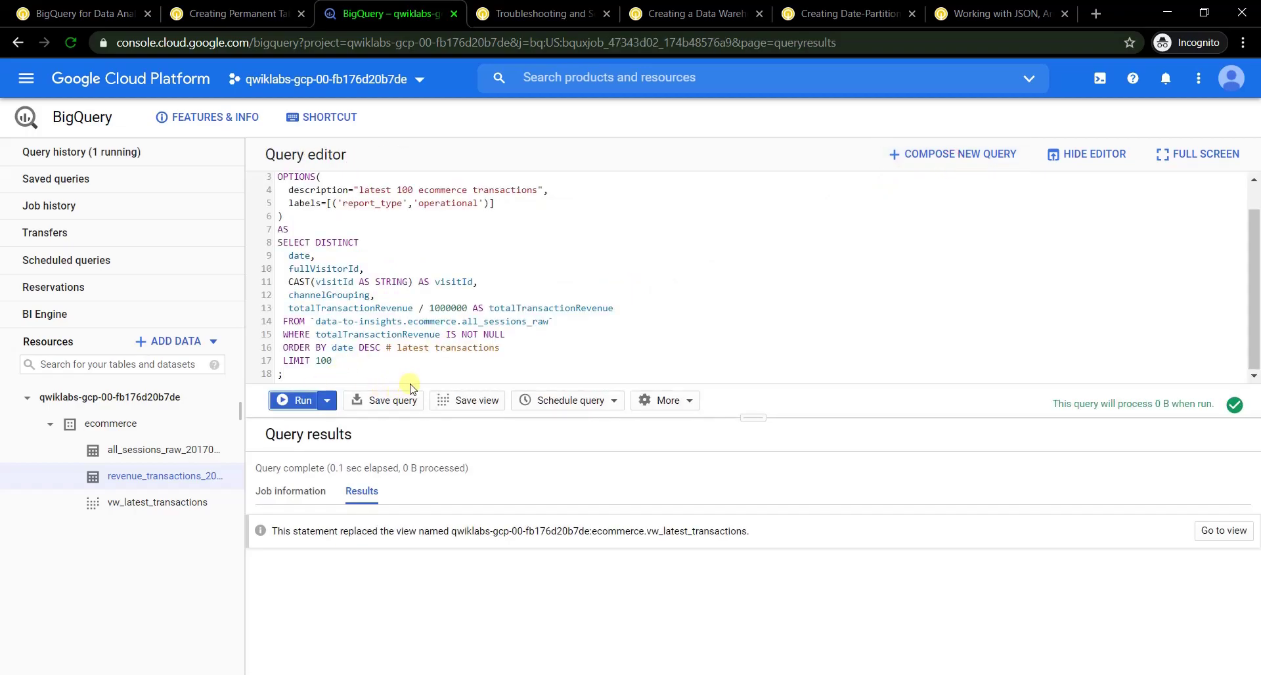
Open the vw_latest_transactions view in the ecommerce dataset and check the lab progress for the "Create view" objective
left_click(250, 14)
scroll(542, 293, "down", 5)
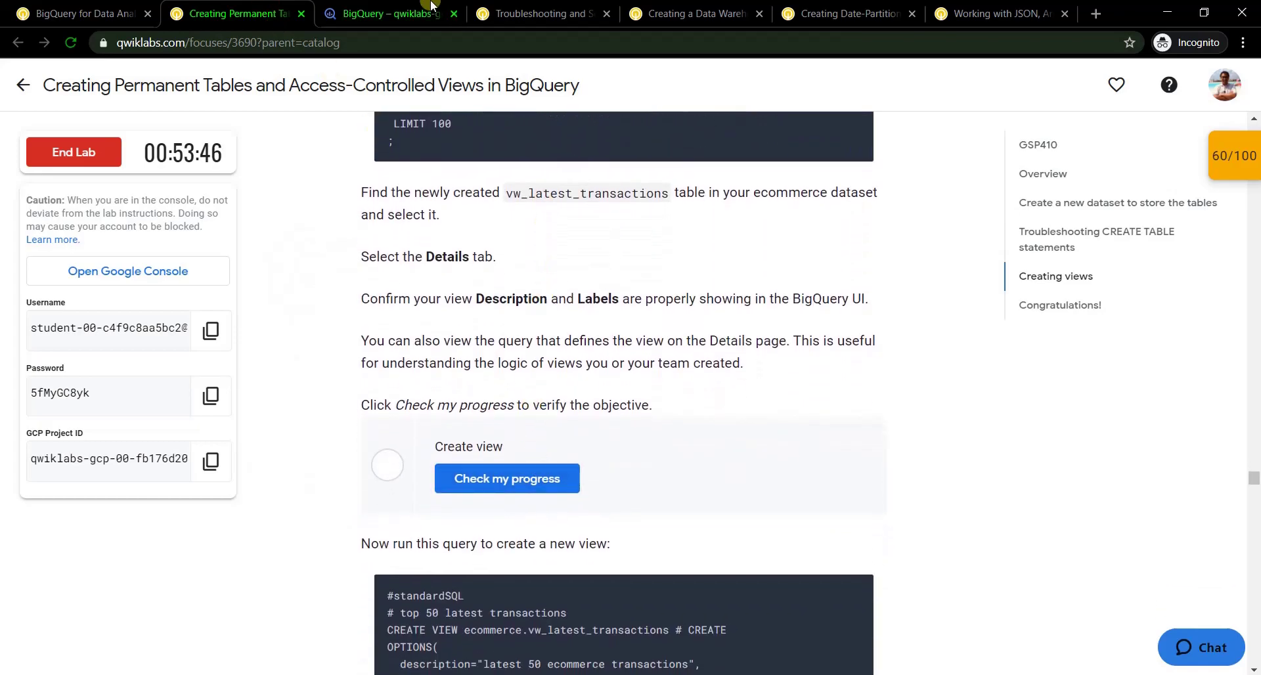
left_click(391, 14)
left_click(143, 504)
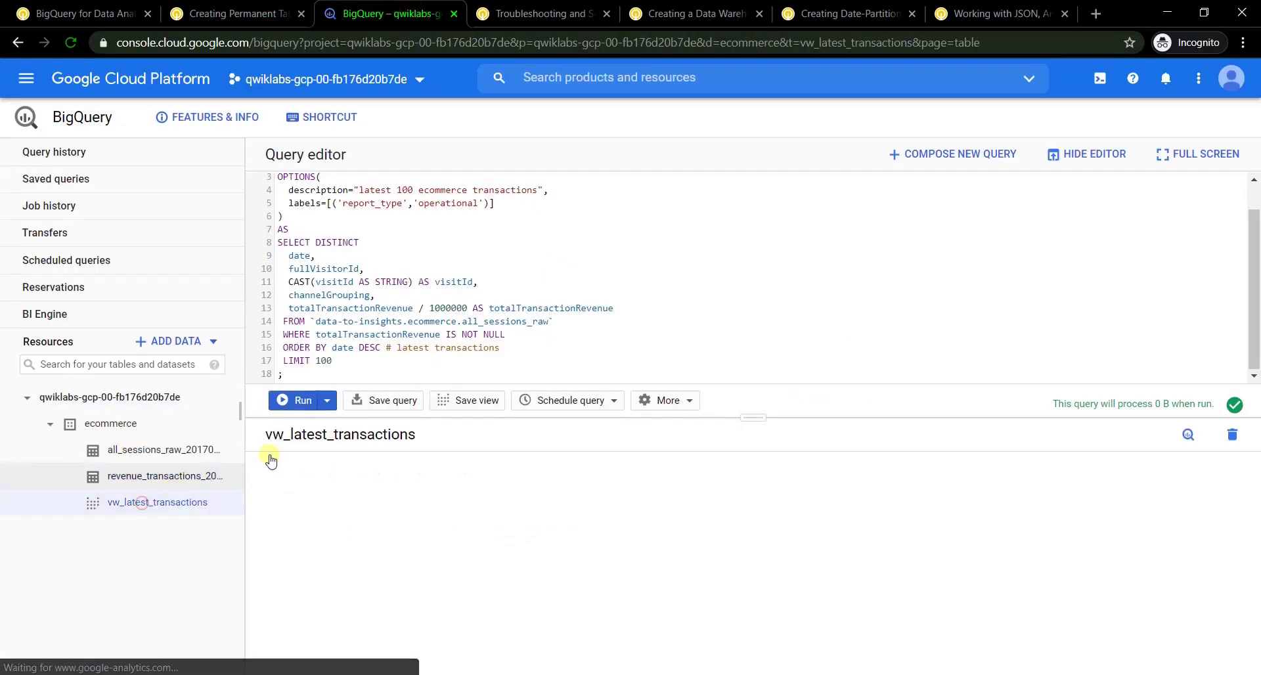
left_click(260, 8)
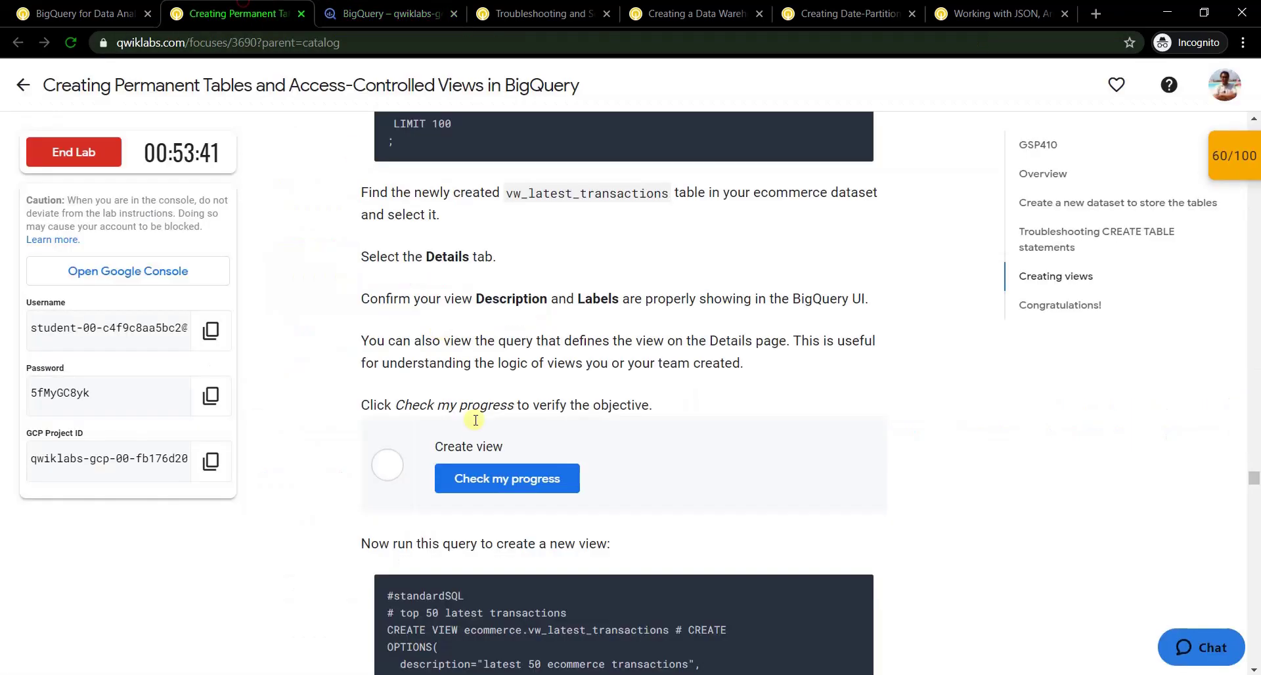
left_click(557, 477)
Copy the lab's CREATE VIEW statement for the latest 50 transactions and try to run it as a new query
scroll(551, 467, "down", 2)
scroll(549, 461, "down", 6)
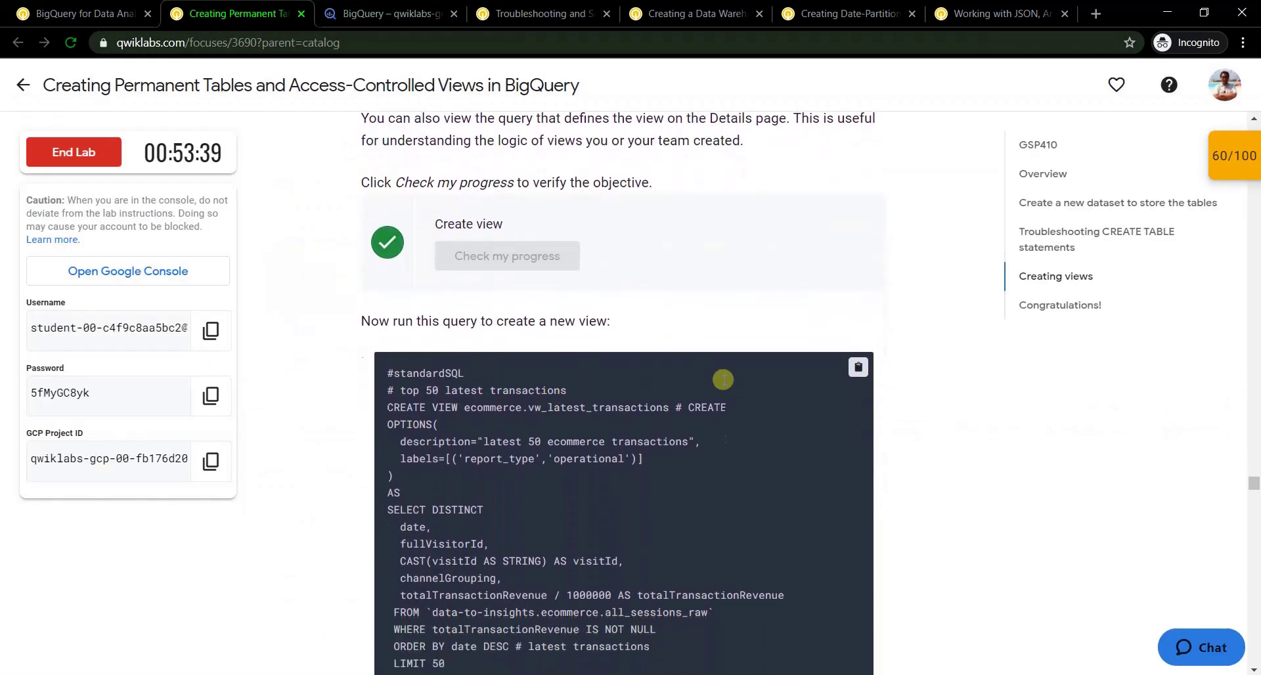
scroll(837, 197, "up", 2)
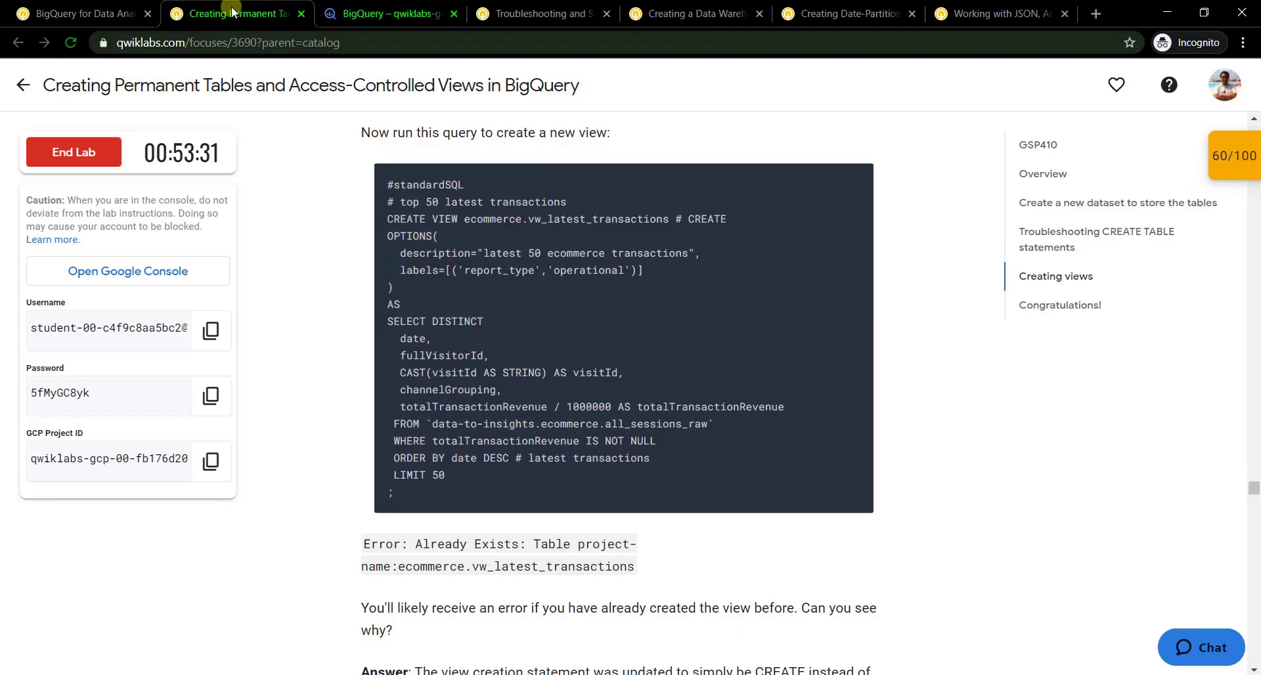
left_click(392, 11)
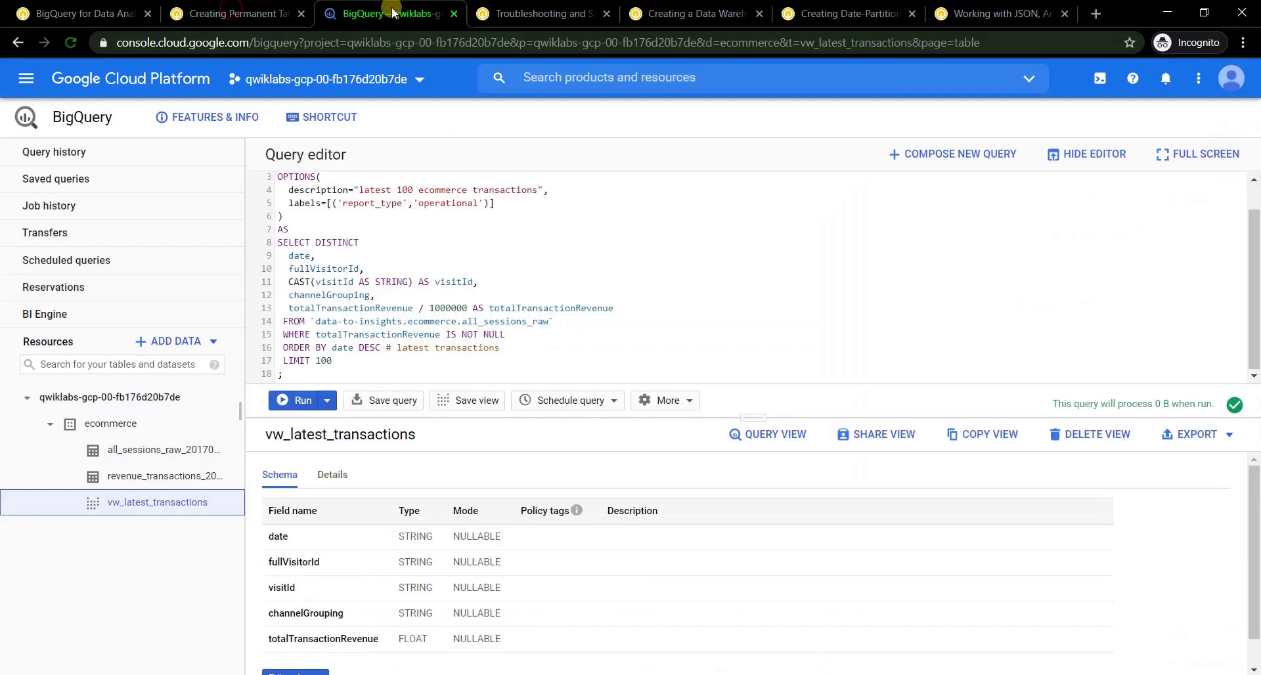
left_click(946, 157)
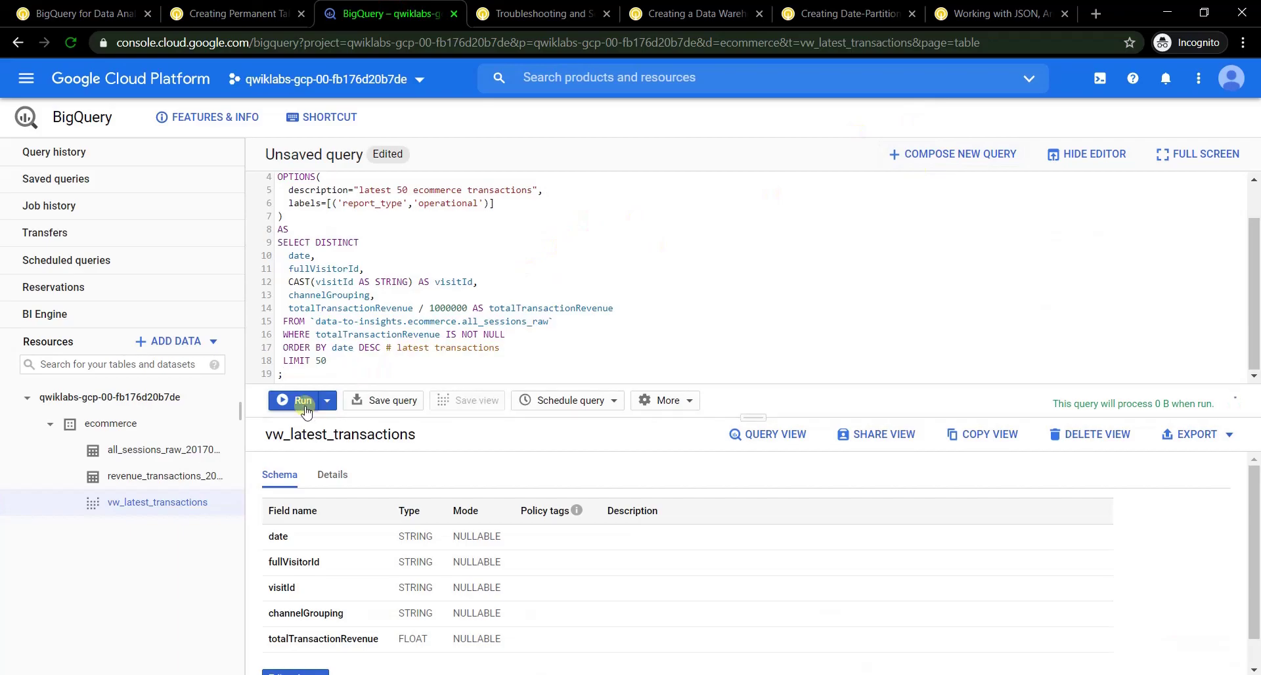
left_click(295, 400)
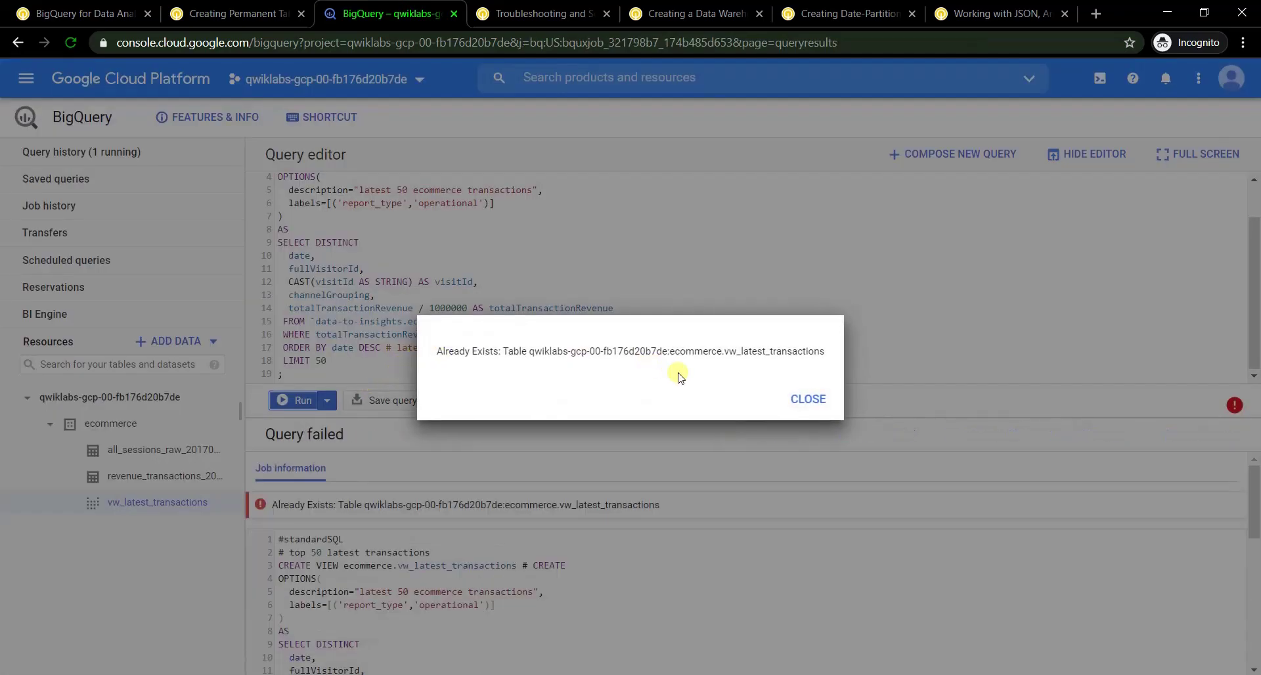
left_click(793, 396)
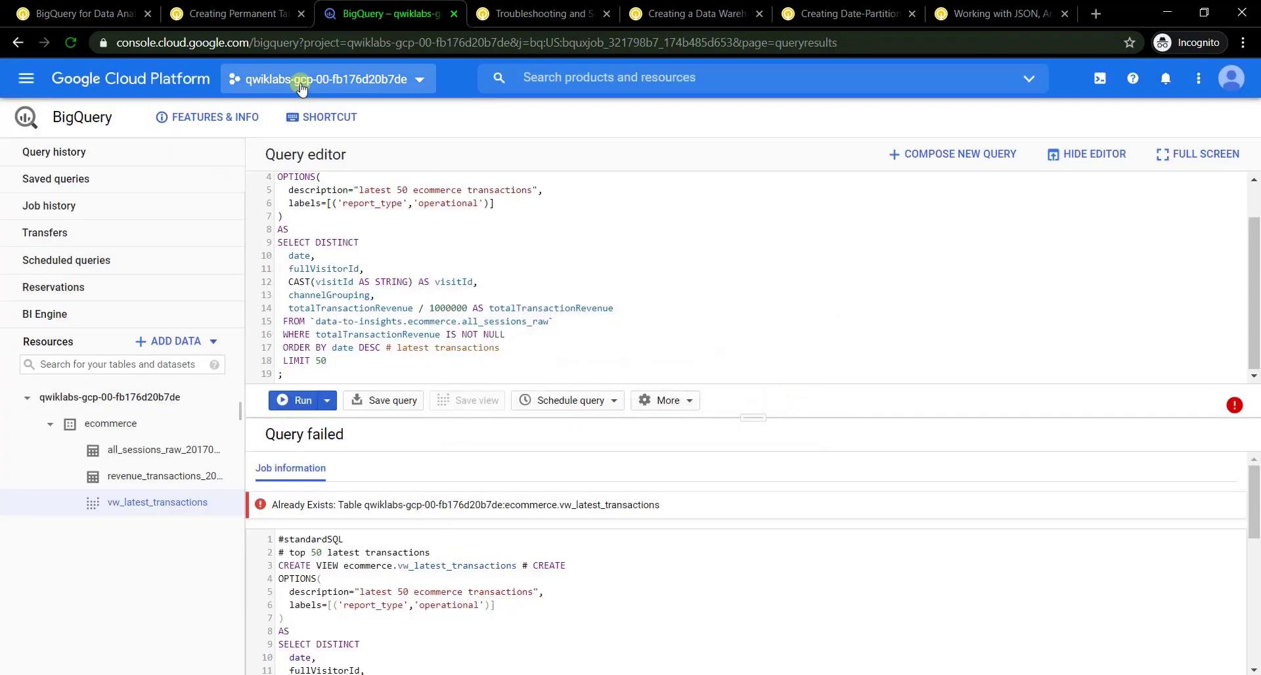
Answer the CREATE VIEW IF NOT EXISTS question, trying the new-table option first and submitting the option that skips creation if the view exists
left_click(227, 14)
scroll(527, 361, "down", 4)
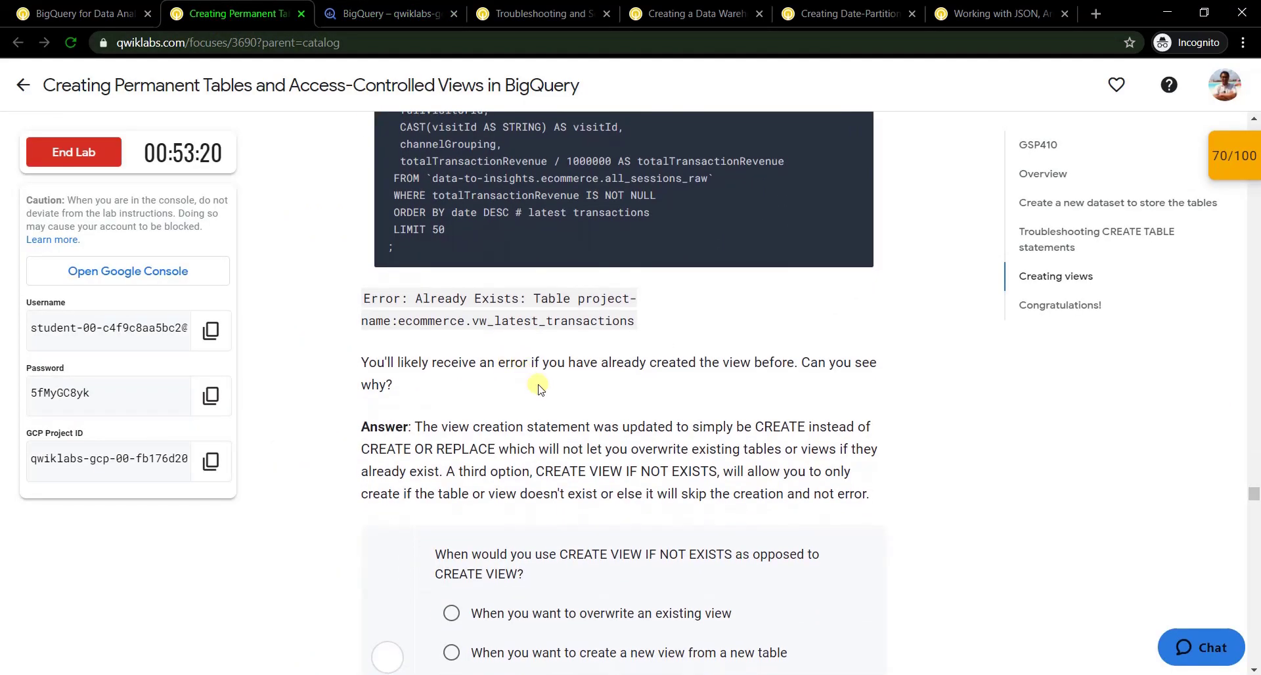
scroll(539, 387, "up", 4)
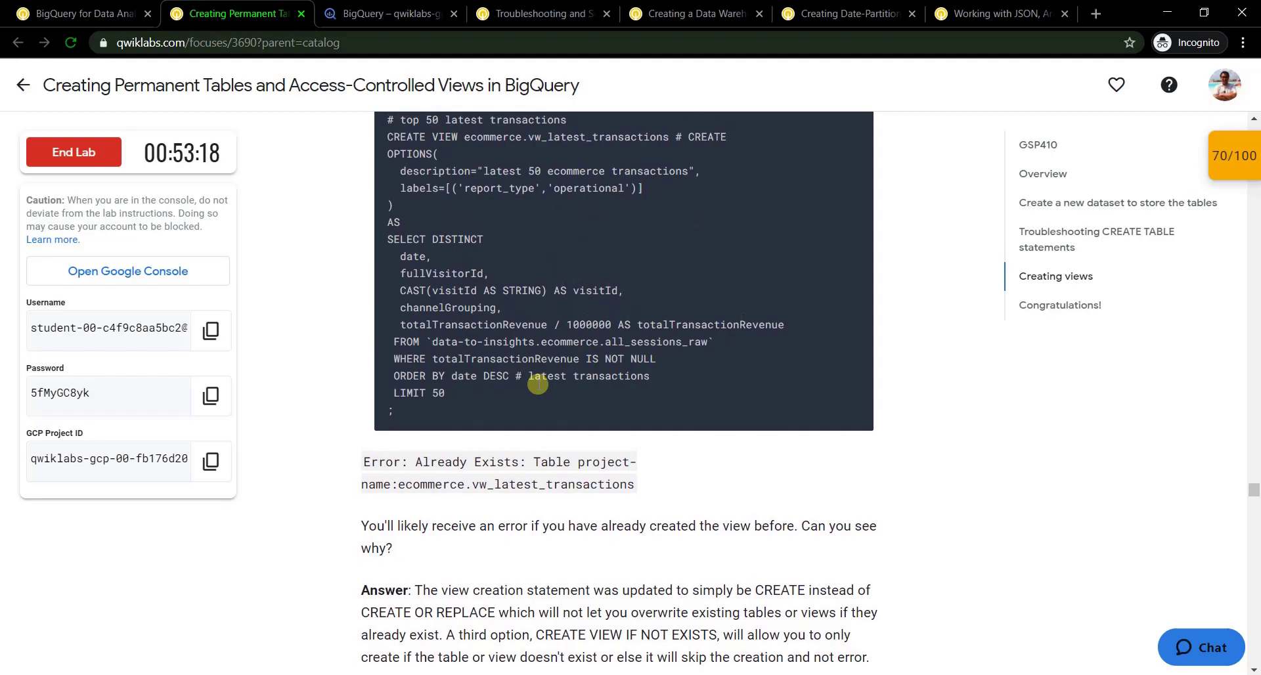
scroll(537, 384, "down", 7)
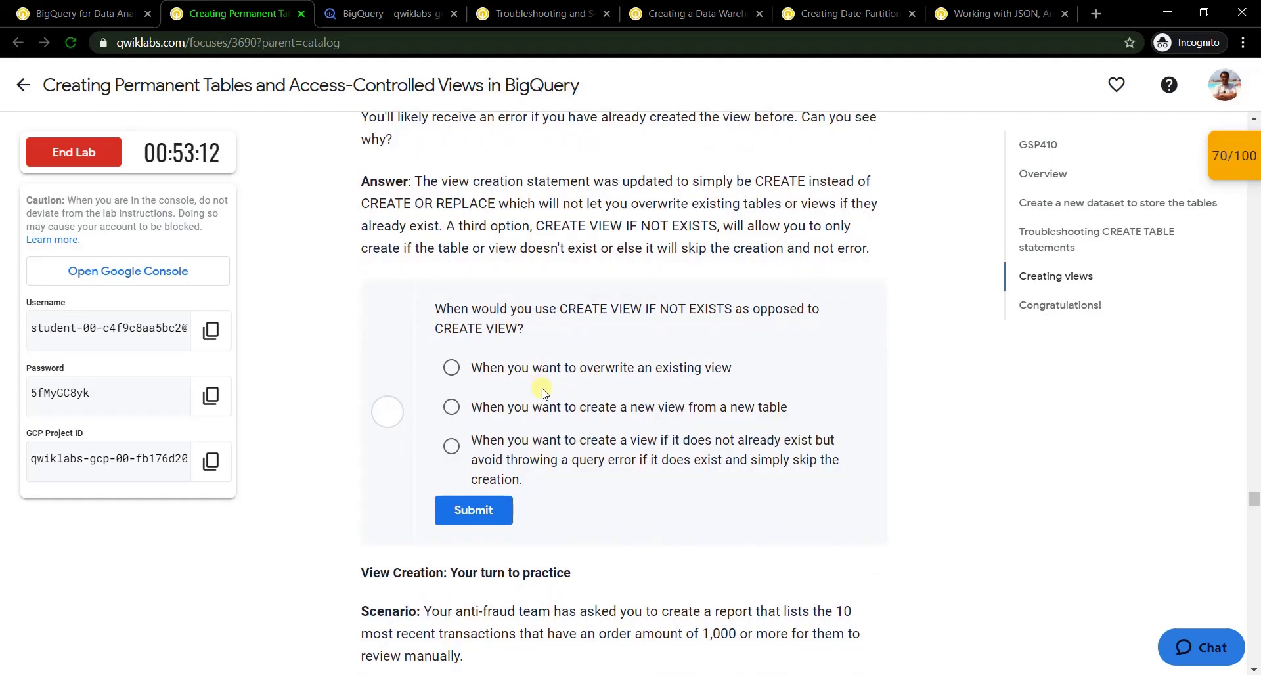
left_click(538, 408)
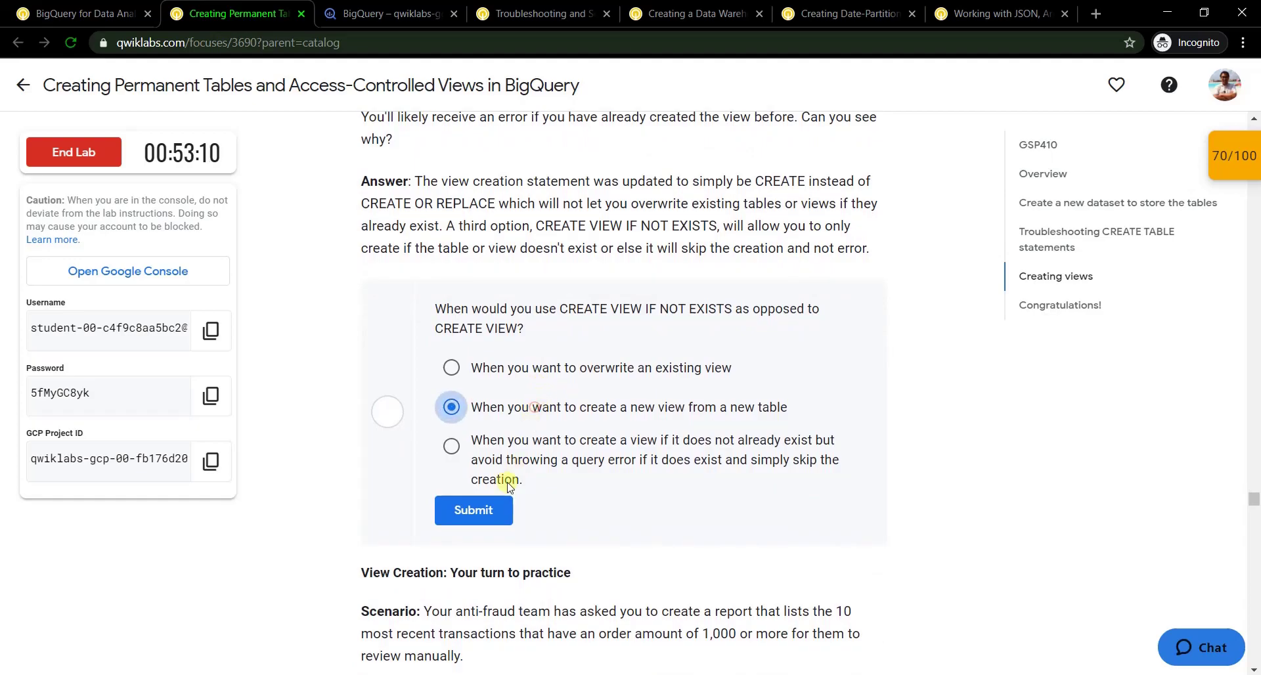
left_click(484, 510)
left_click(453, 448)
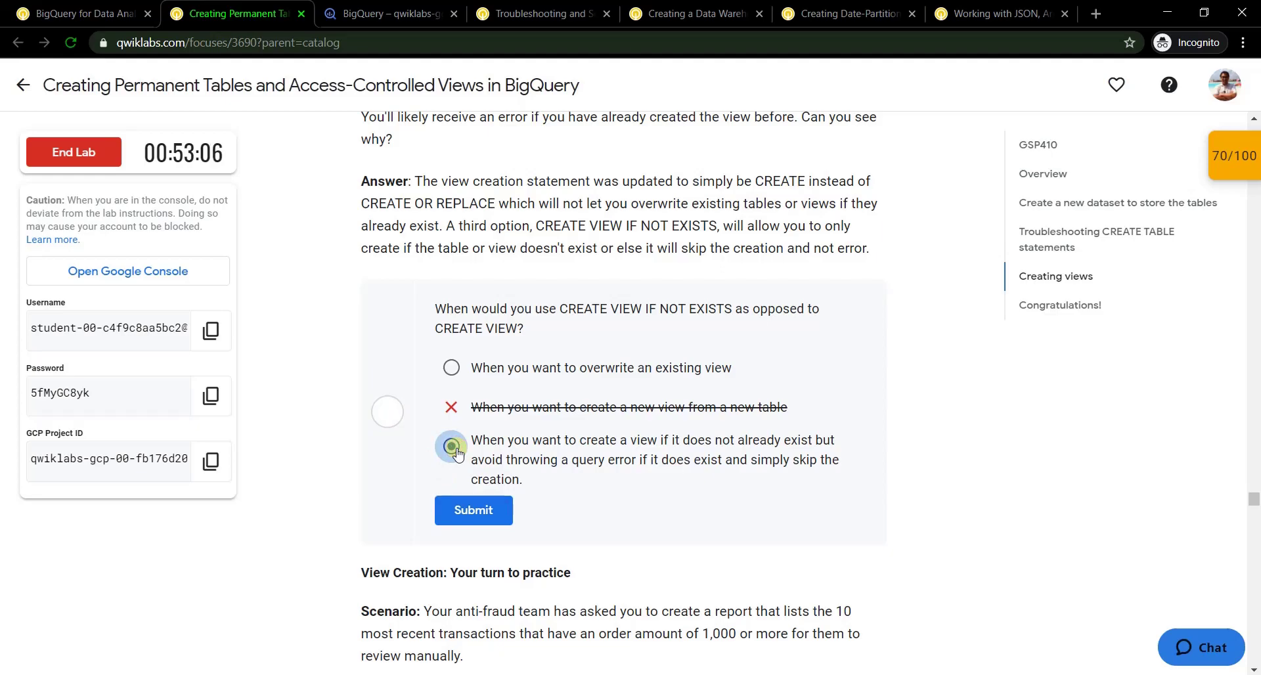
left_click(488, 504)
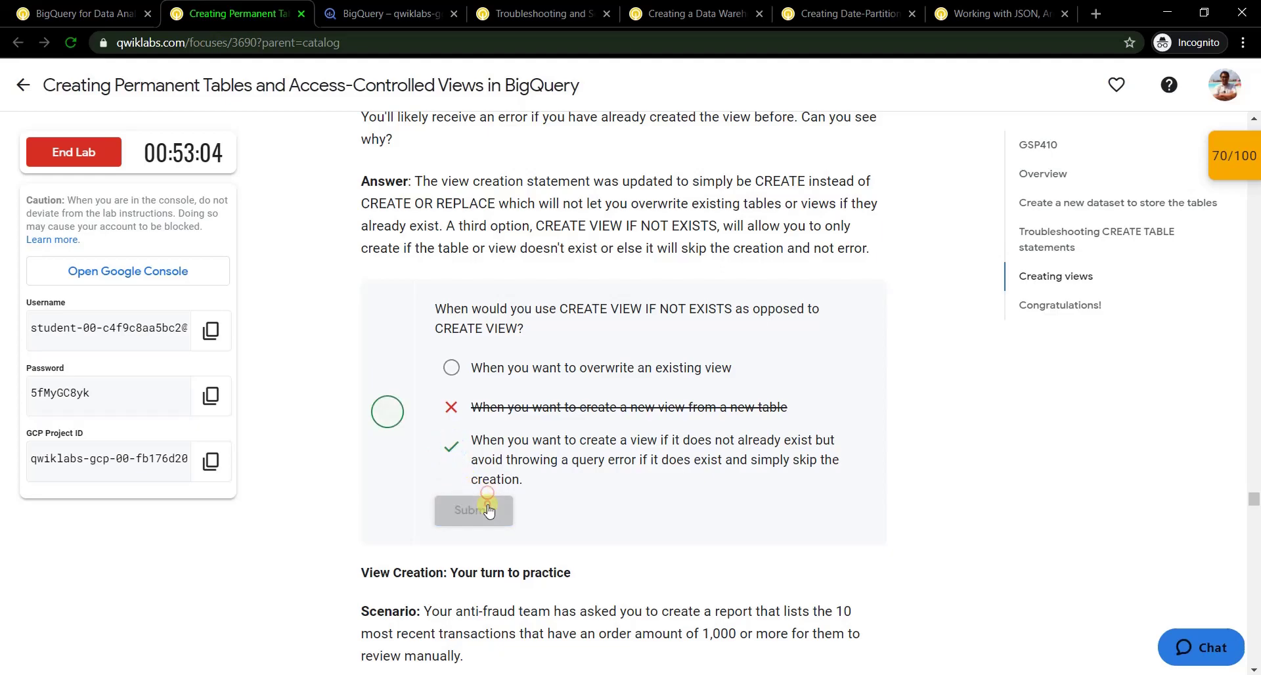
Copy the possible solution for ecommerce.vw_large_transactions from the view creation practice section and run it as a new query
scroll(509, 491, "down", 5)
scroll(514, 491, "down", 1)
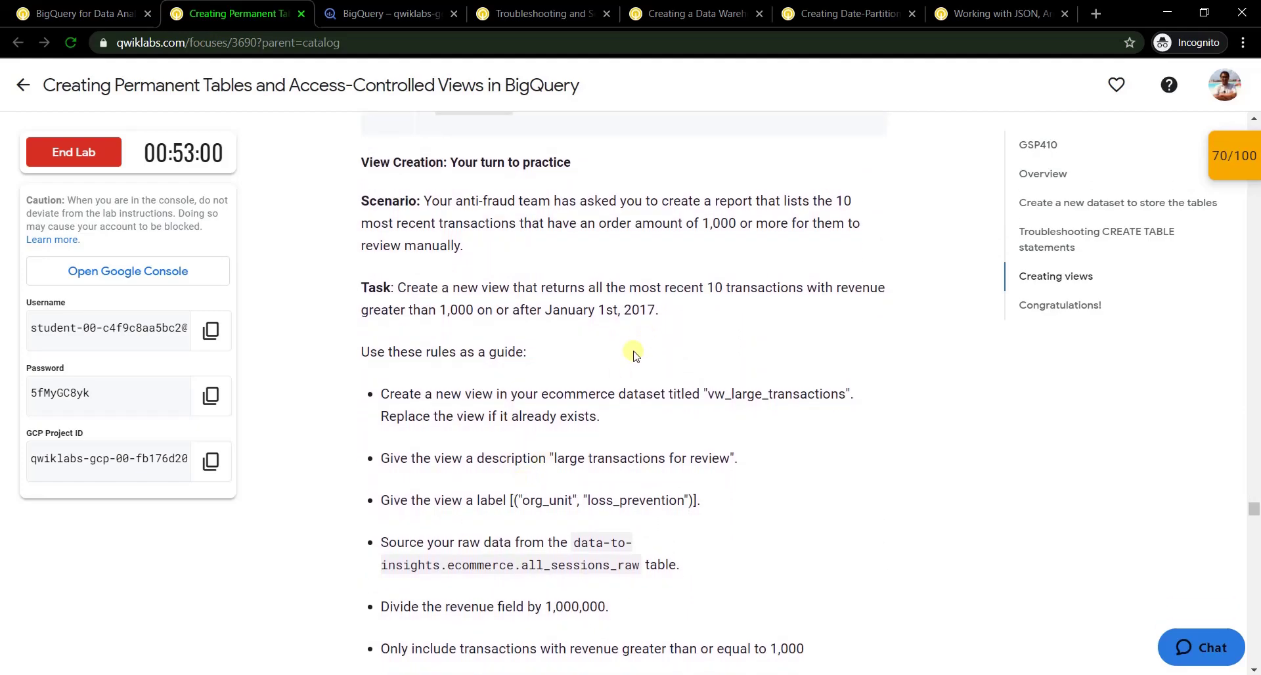
scroll(637, 335, "down", 6)
scroll(627, 361, "down", 3)
scroll(628, 363, "down", 10)
scroll(624, 366, "up", 5)
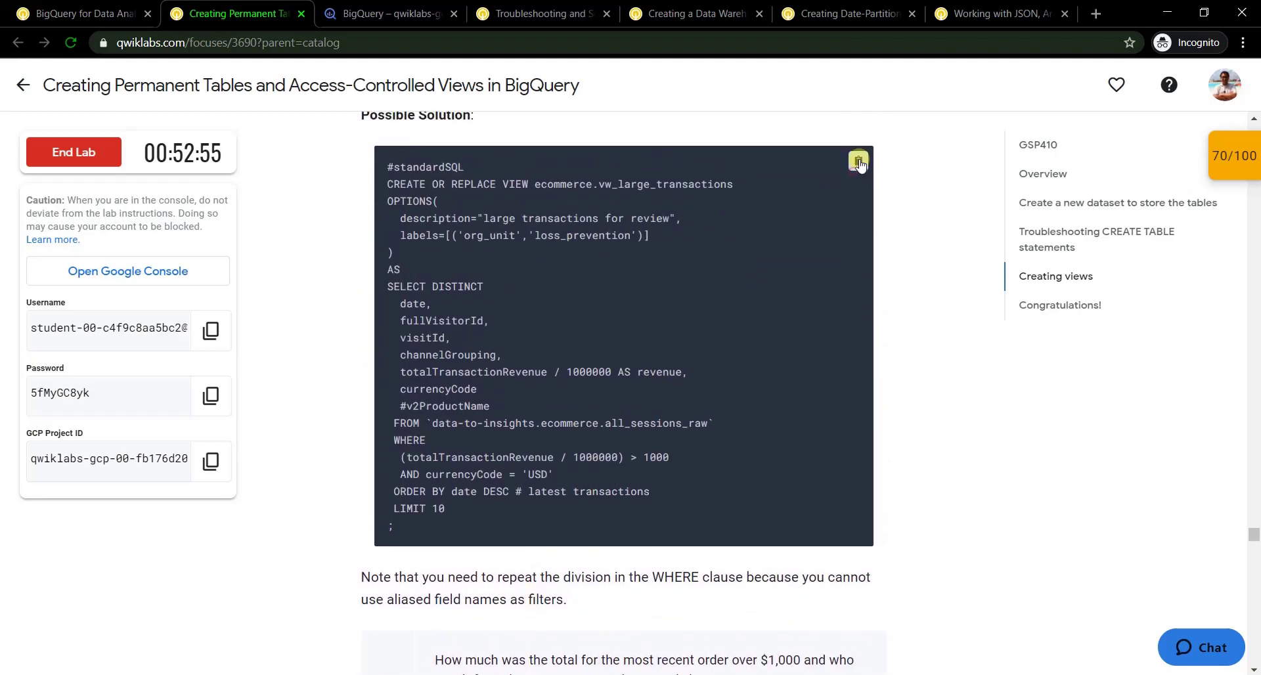
left_click(387, 14)
left_click(965, 154)
key("ctrl+v")
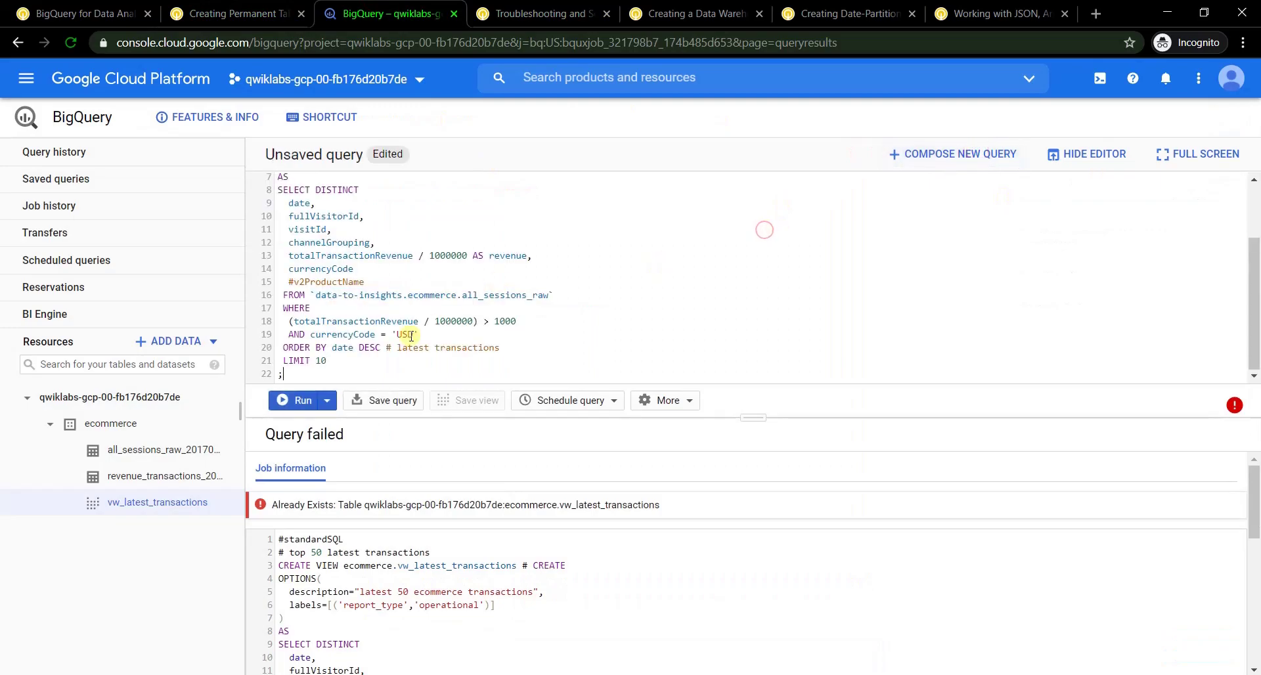
left_click(294, 401)
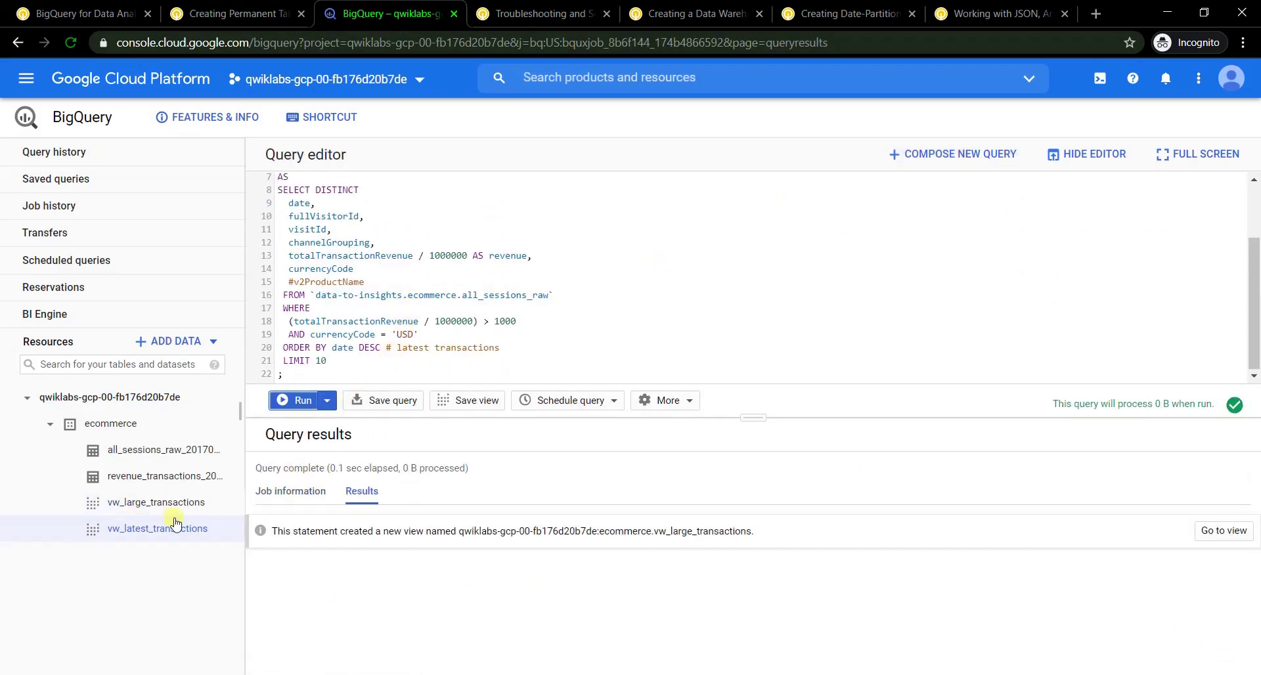
Review the details of the vw_large_transactions and vw_latest_transactions views, including description, labels and view info
left_click(172, 511)
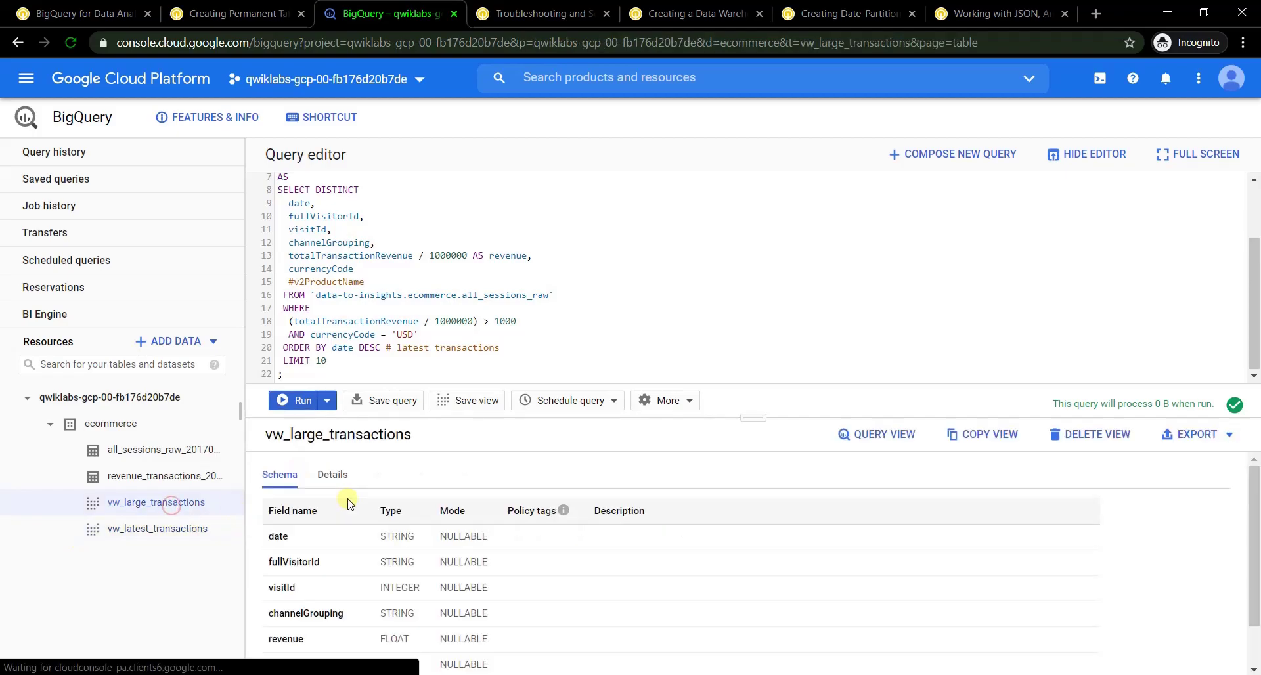
left_click(320, 483)
scroll(493, 529, "down", 3)
scroll(502, 532, "up", 2)
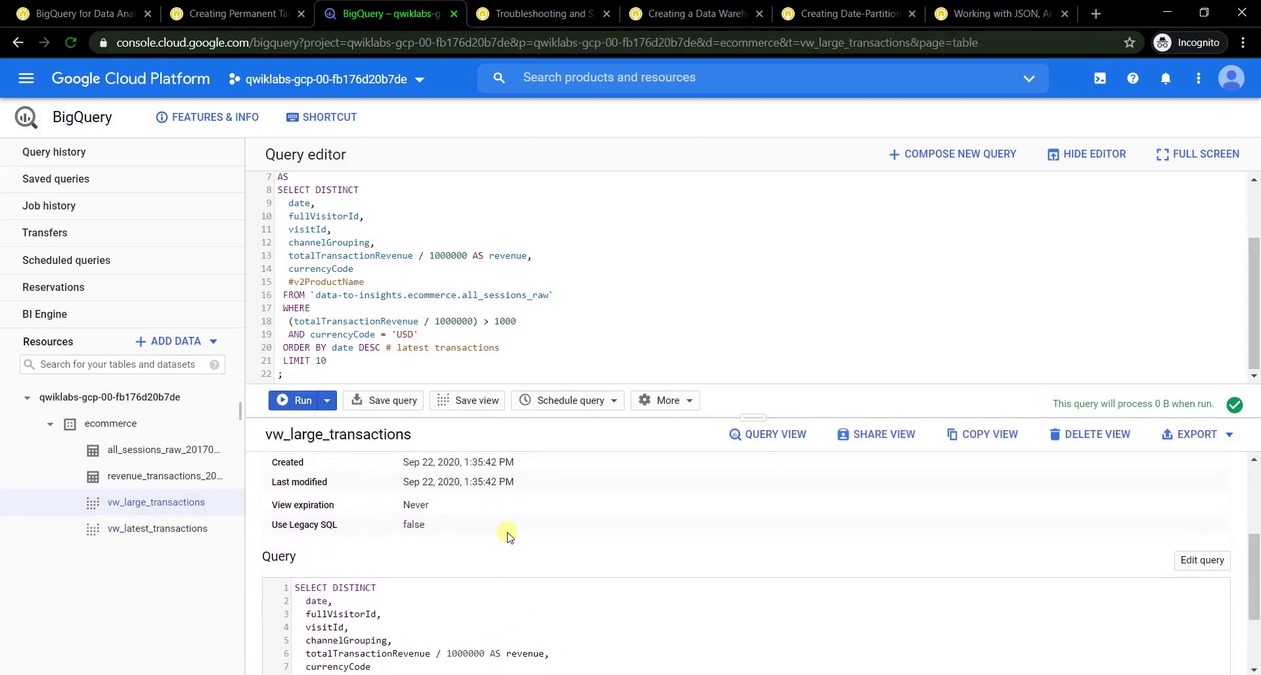
left_click(191, 529)
scroll(510, 529, "down", 3)
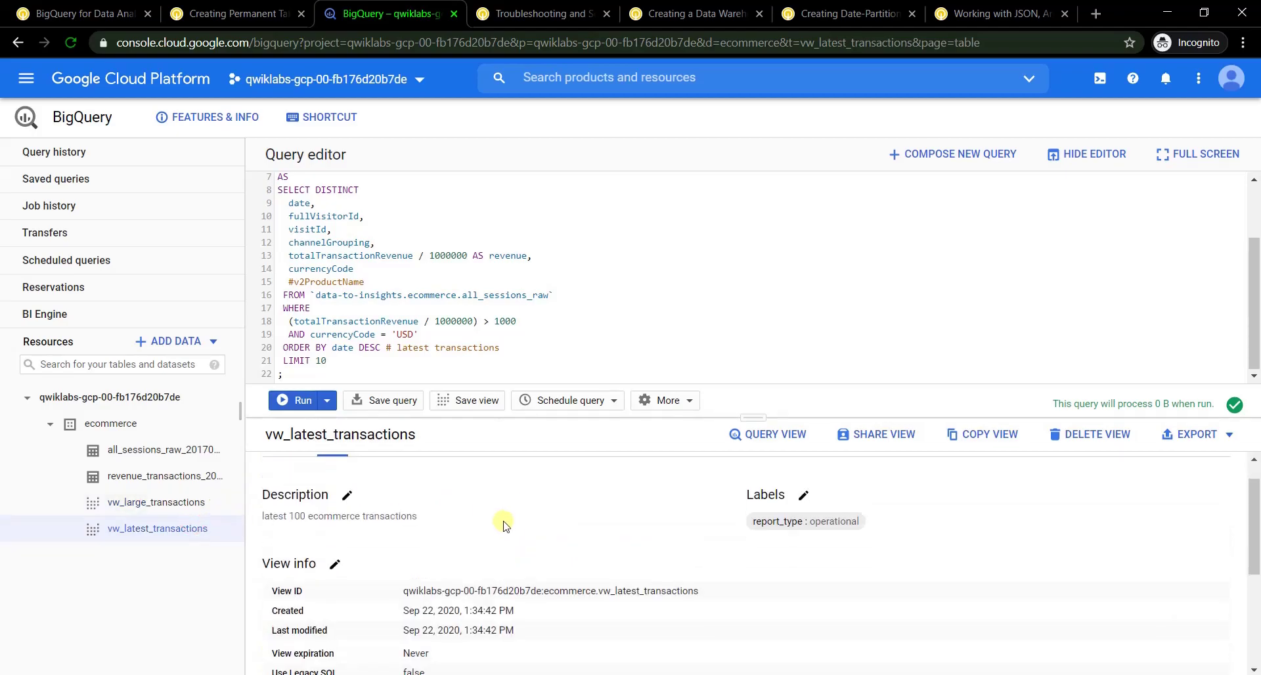
scroll(502, 526, "up", 2)
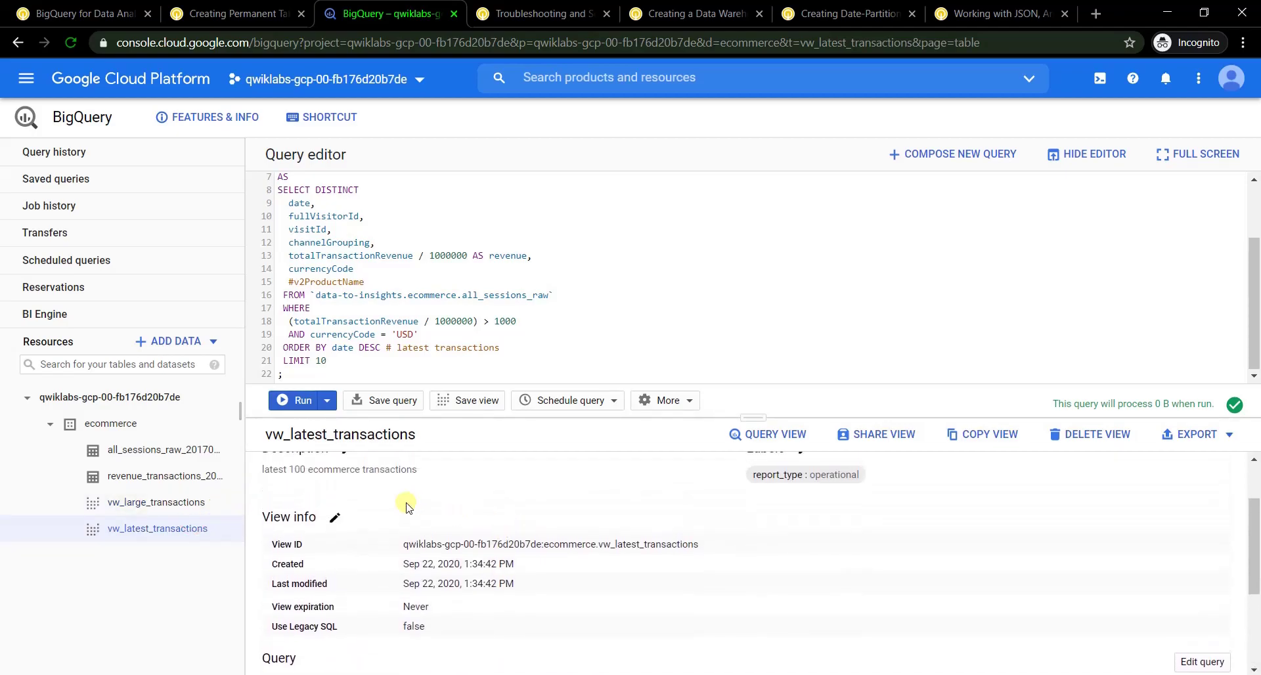
Read the lab question on the most recent order over $1,000 and query all columns of vw_latest_transactions with LIMIT 1000
left_click(236, 13)
scroll(509, 368, "down", 4)
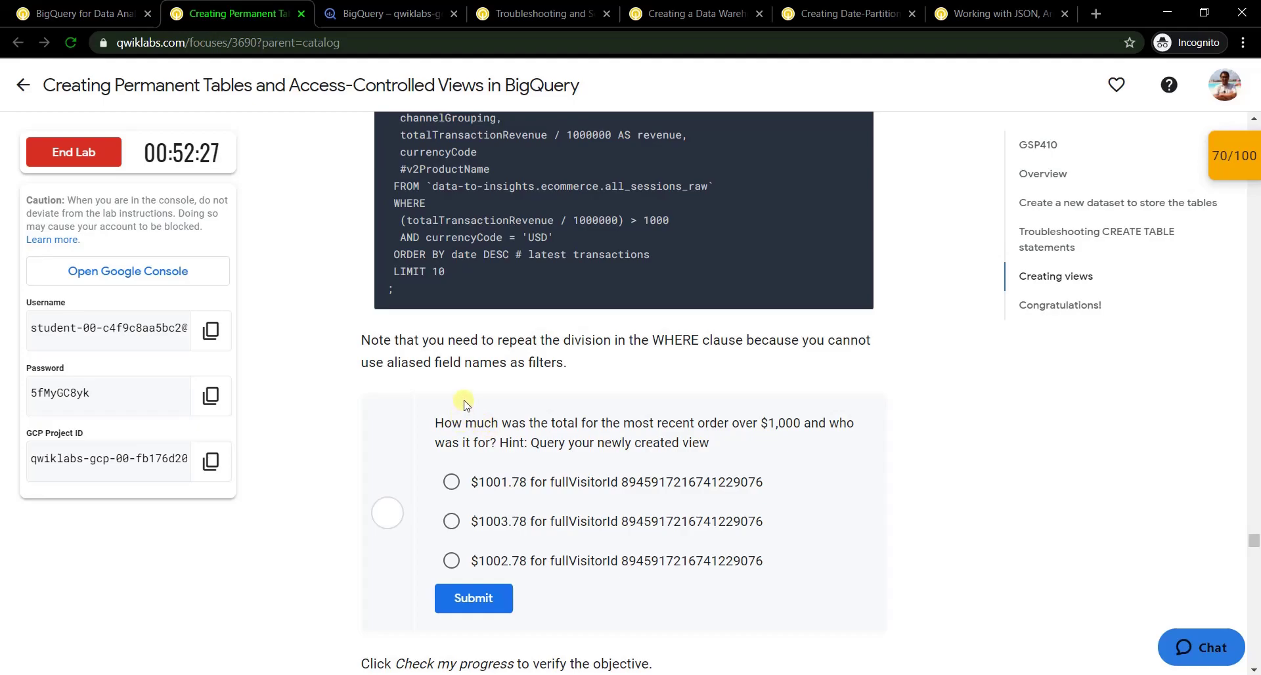
scroll(476, 402, "down", 1)
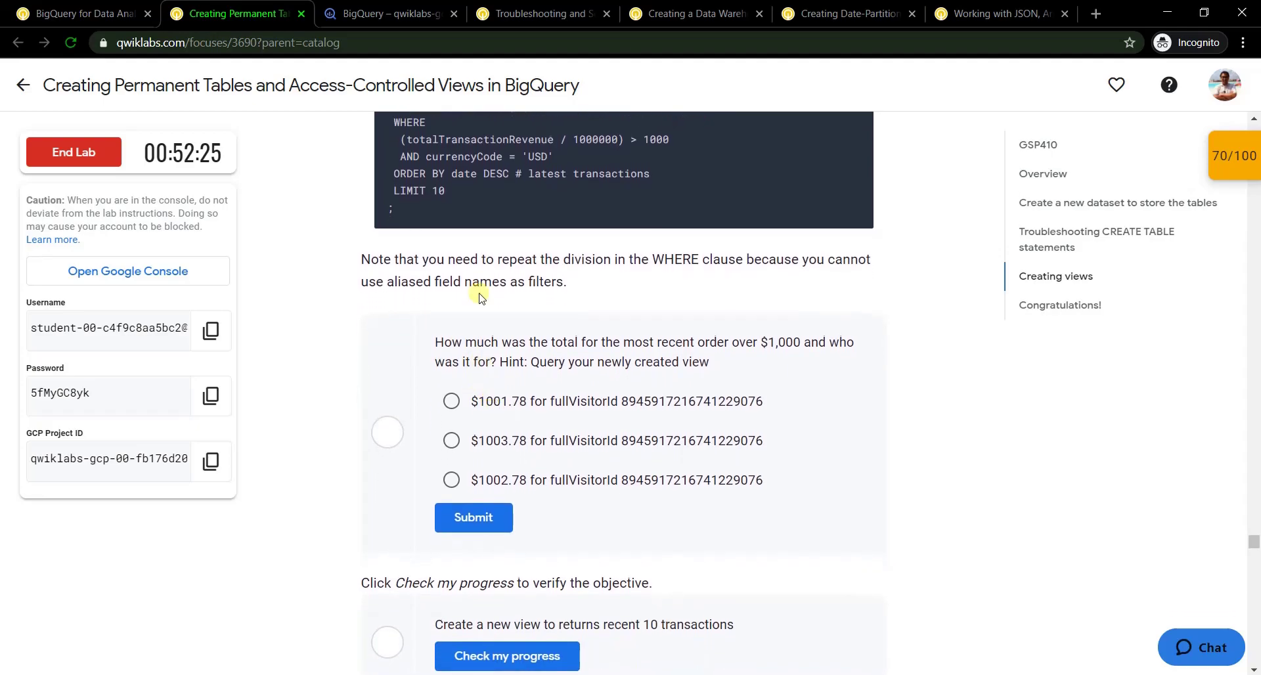
left_click(392, 12)
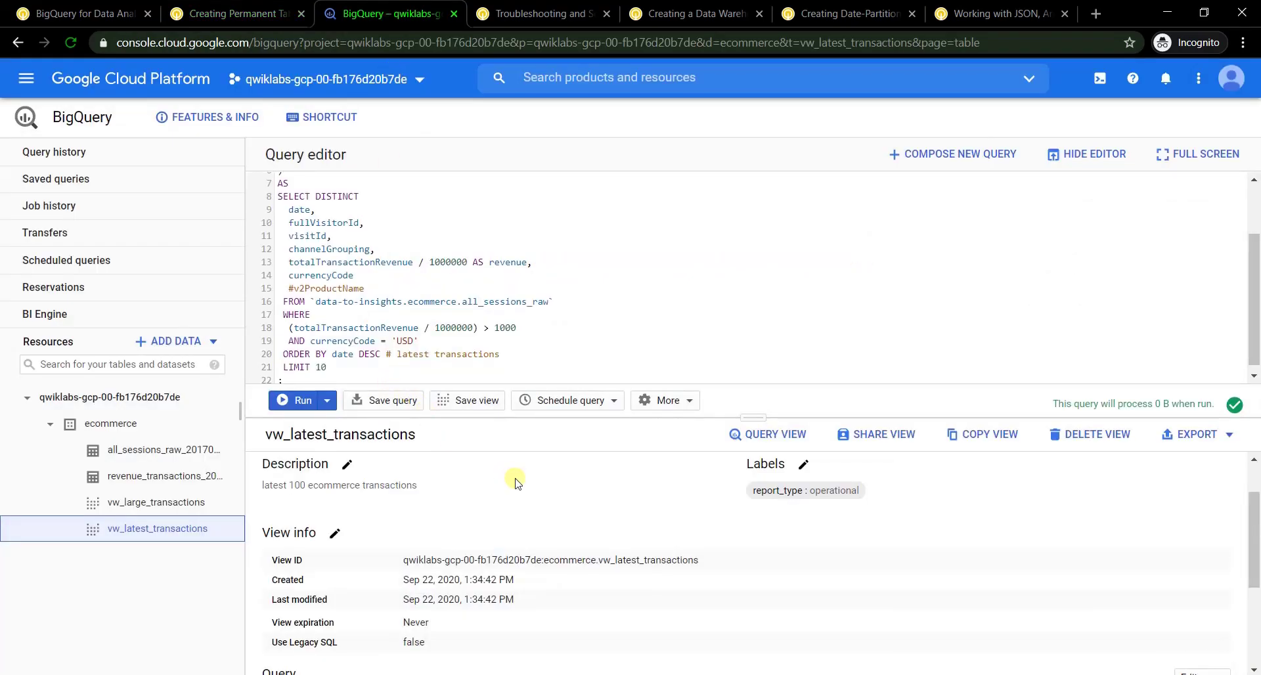
scroll(515, 481, "down", 2)
scroll(513, 480, "up", 1)
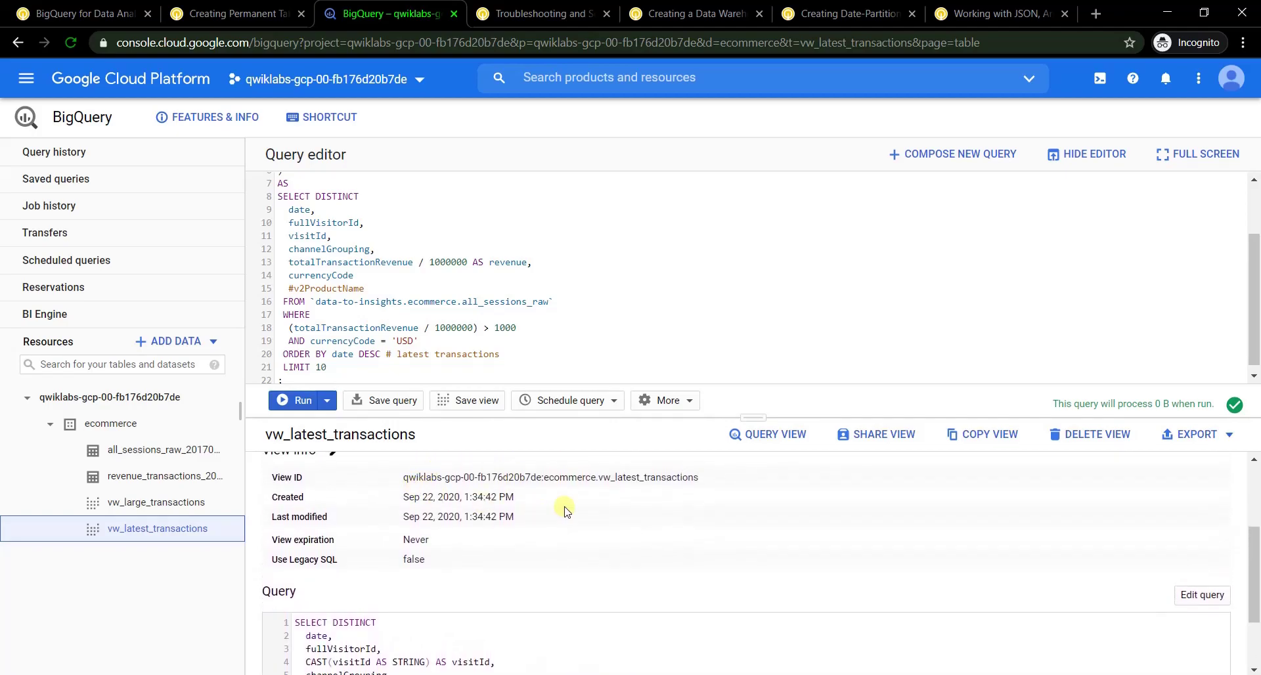
left_click(769, 436)
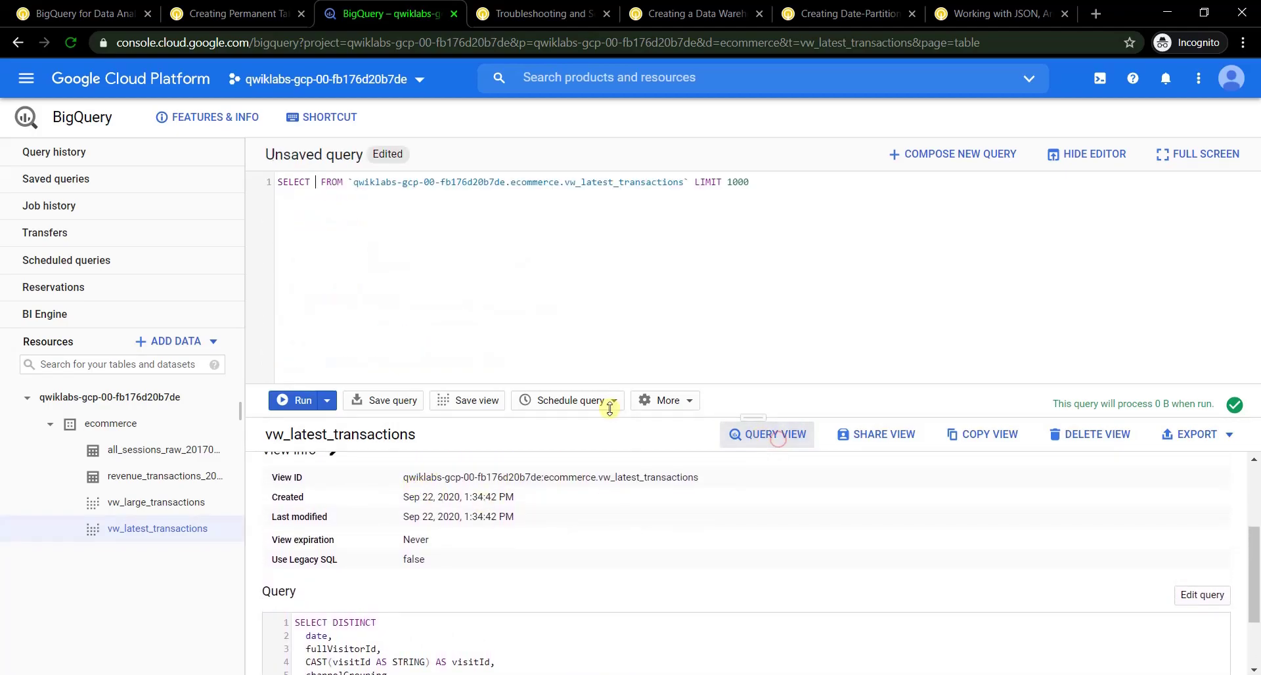
left_click(300, 408)
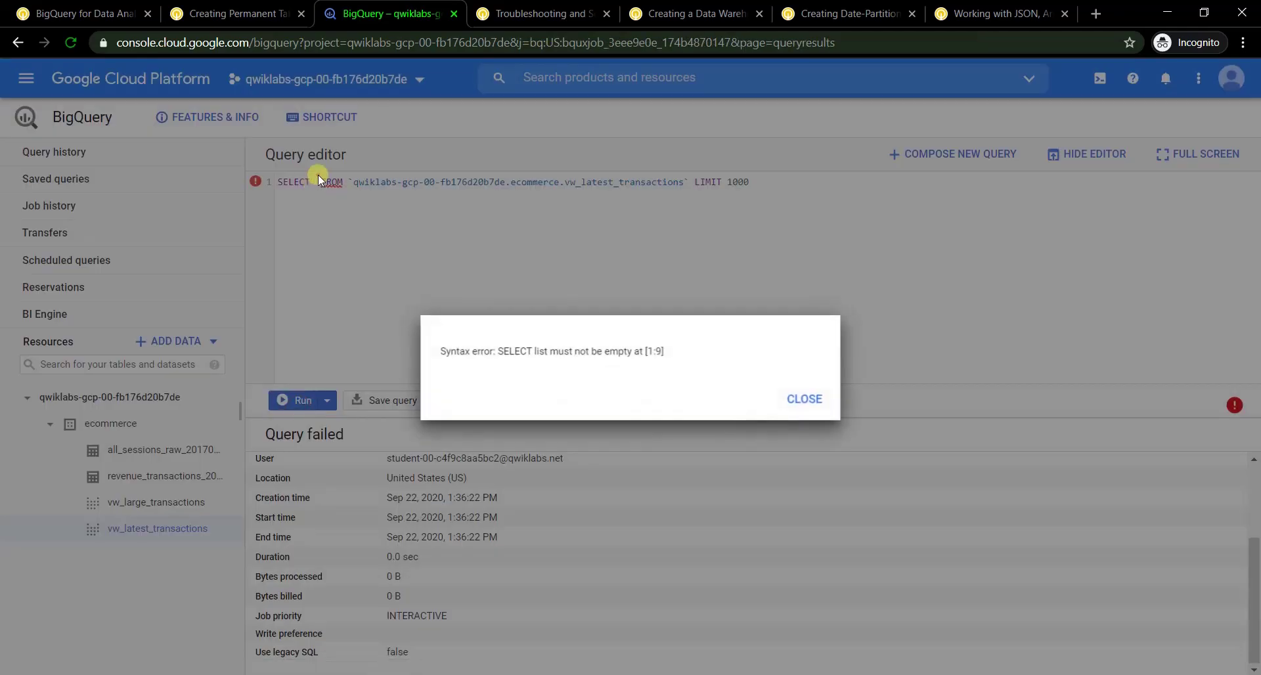
left_click(806, 397)
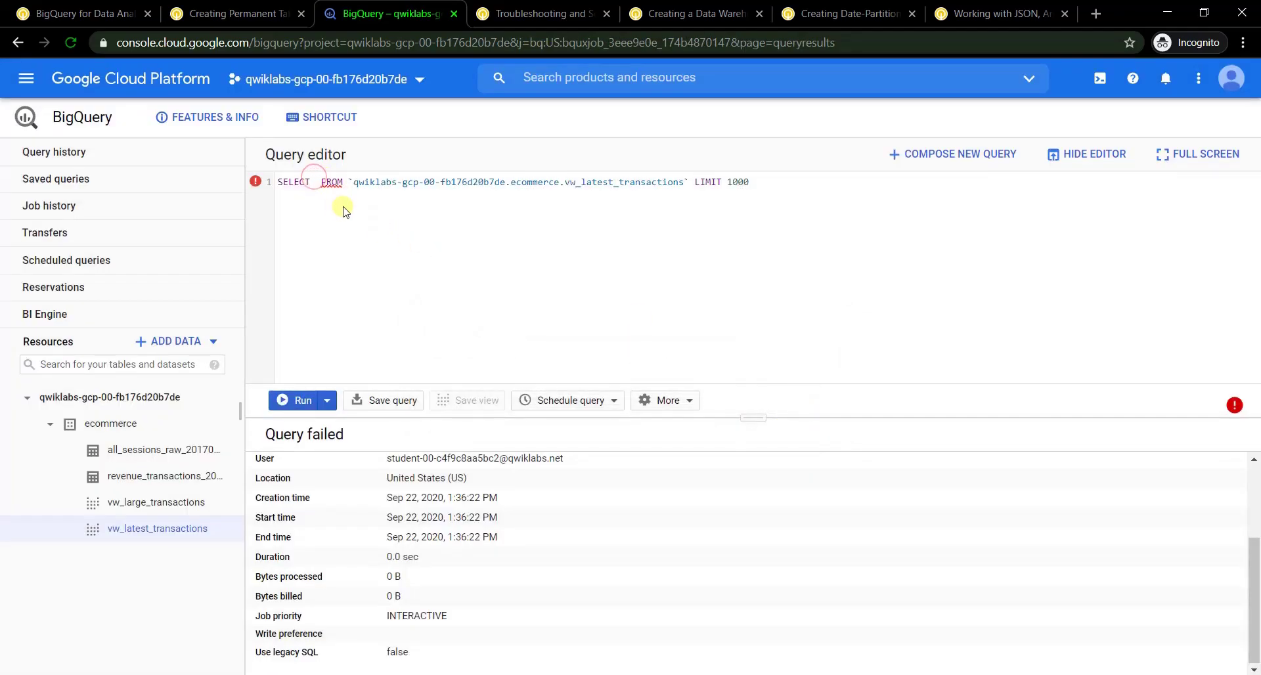
type("*")
left_click(292, 401)
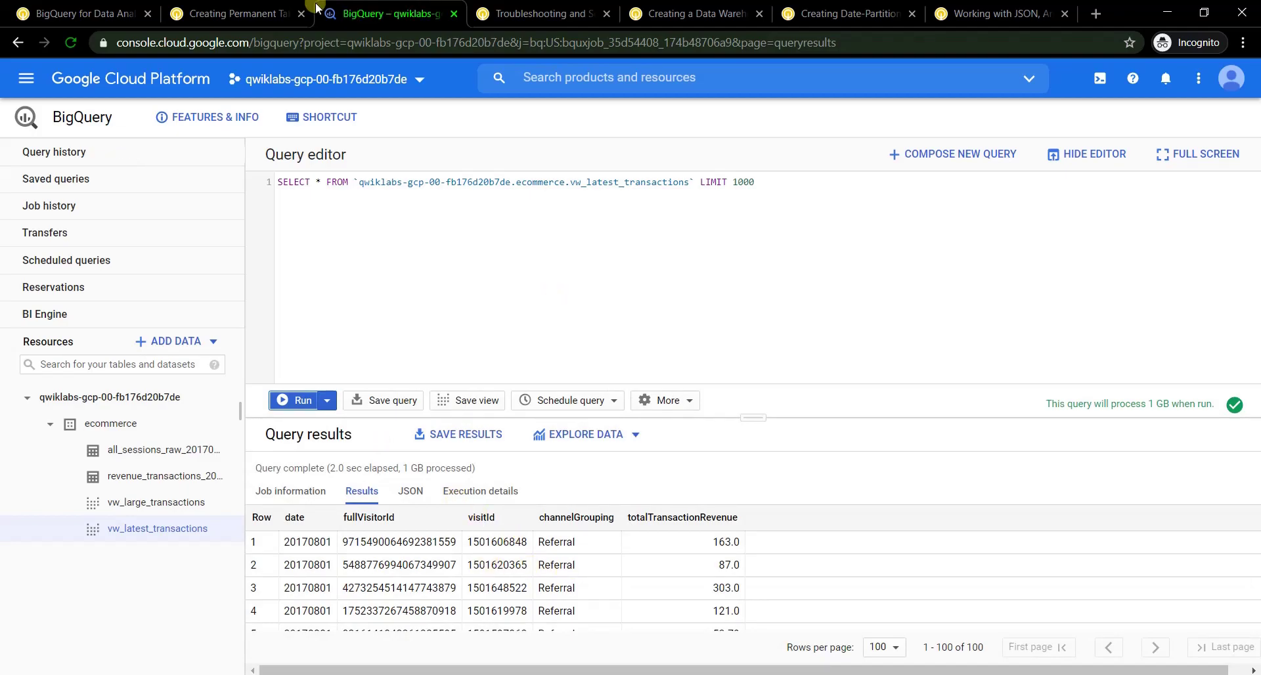
Reread the lab question and look through the vw_latest_transactions query results for the most recent order over $1,000
left_click(274, 5)
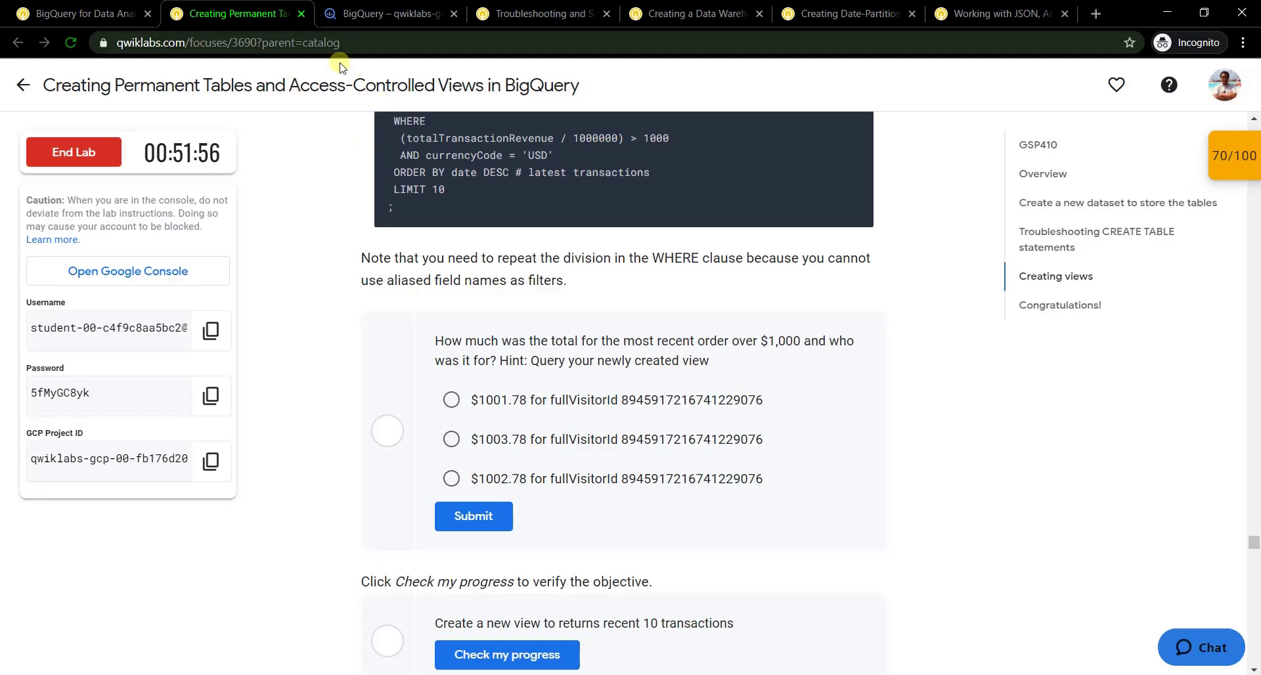
left_click(362, 19)
scroll(632, 579, "down", 3)
scroll(632, 580, "down", 2)
scroll(631, 581, "up", 6)
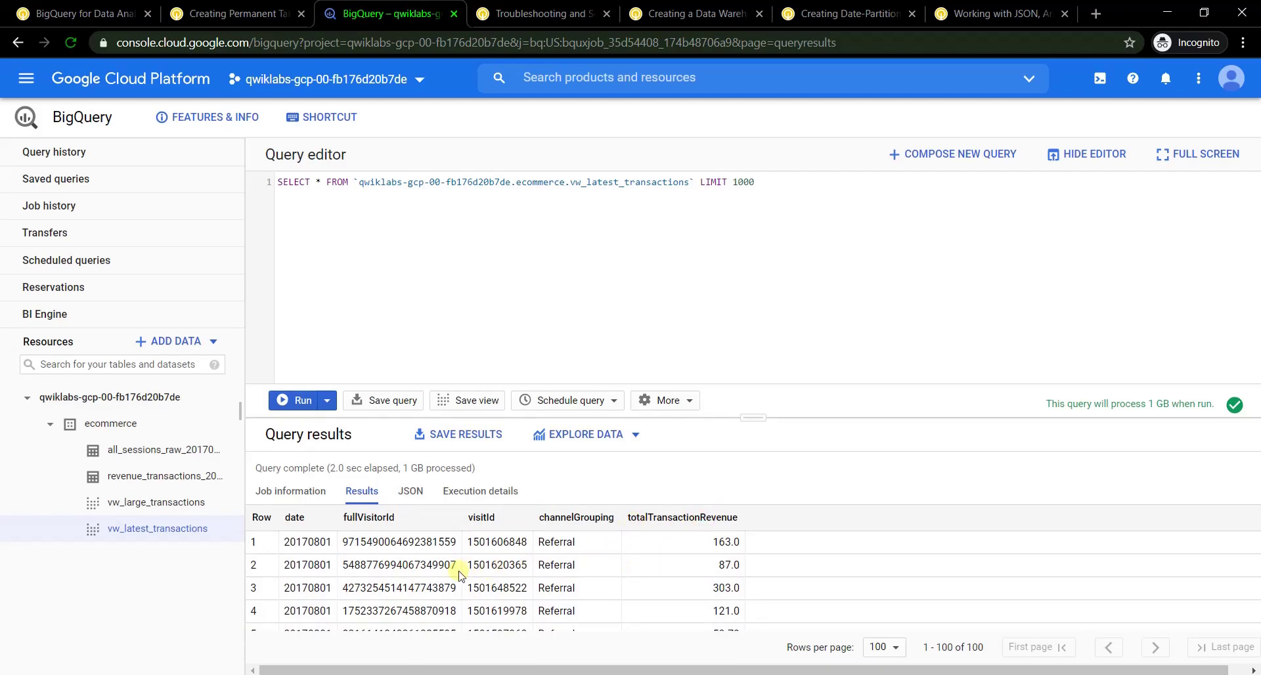
scroll(460, 575, "down", 12)
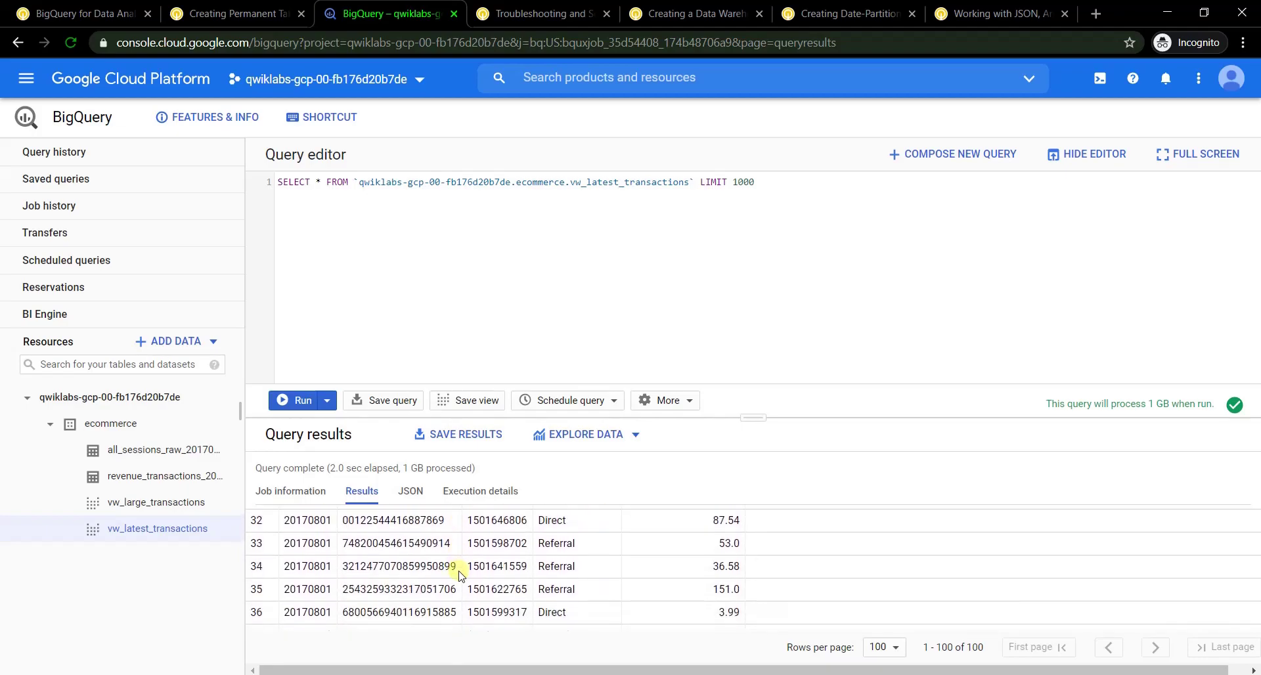
scroll(459, 575, "down", 15)
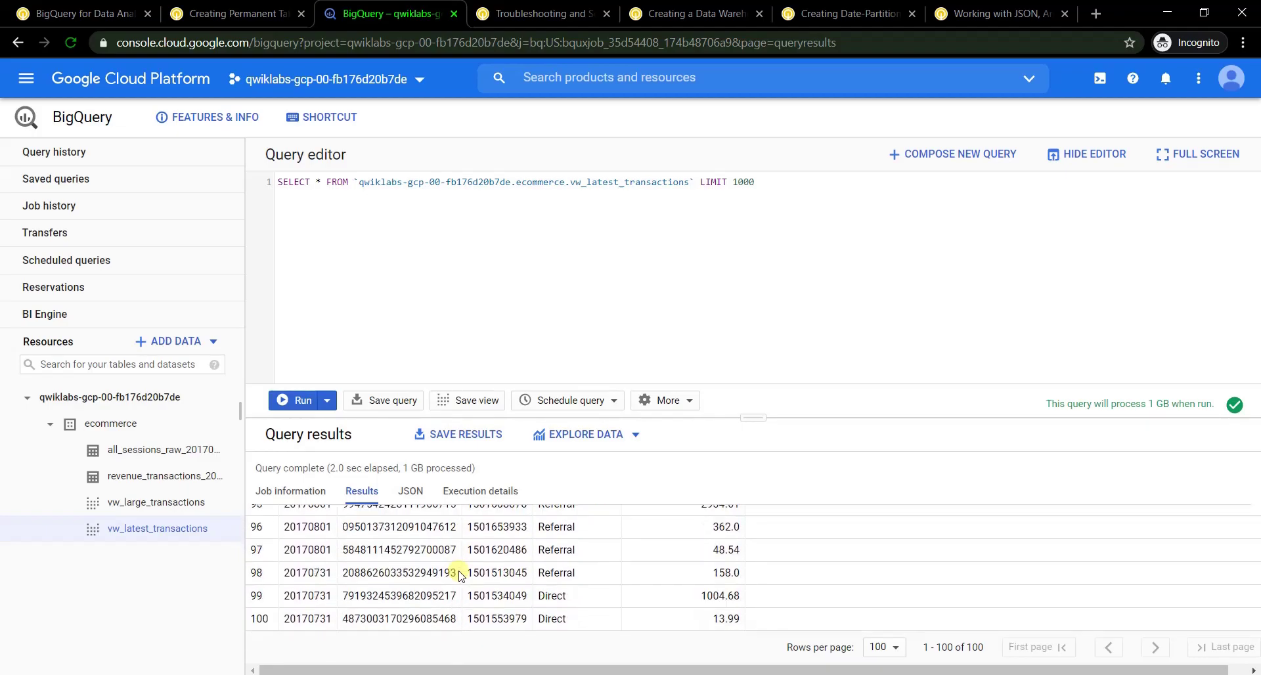
Answer the lab question on the most recent order over $1,000, submitting $1003.78, $1001.78 and finally $1002.78
scroll(458, 574, "up", 2)
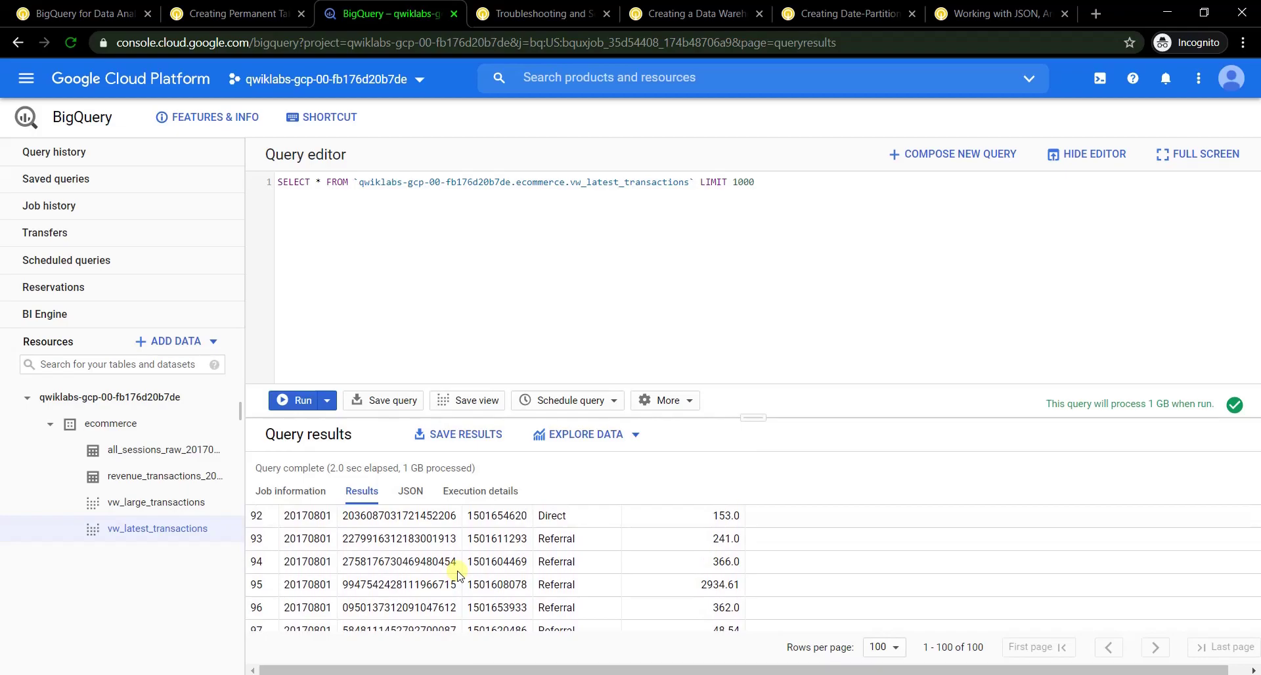
scroll(458, 574, "up", 15)
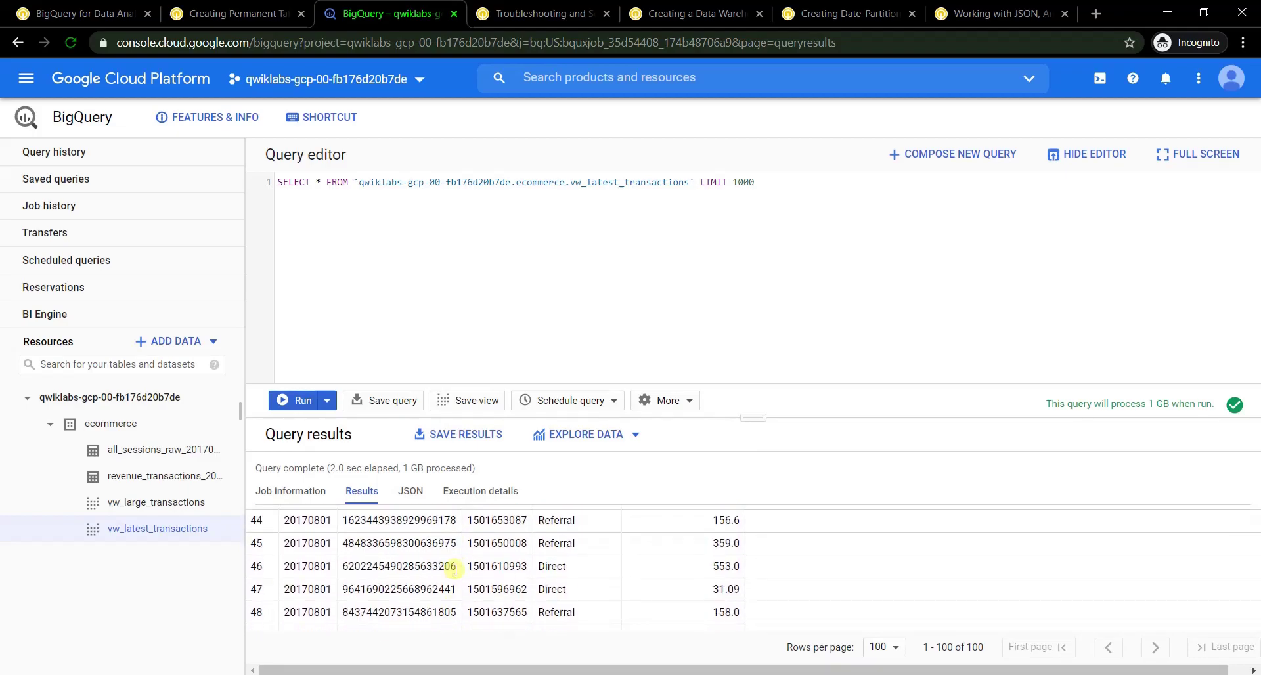
scroll(455, 570, "up", 8)
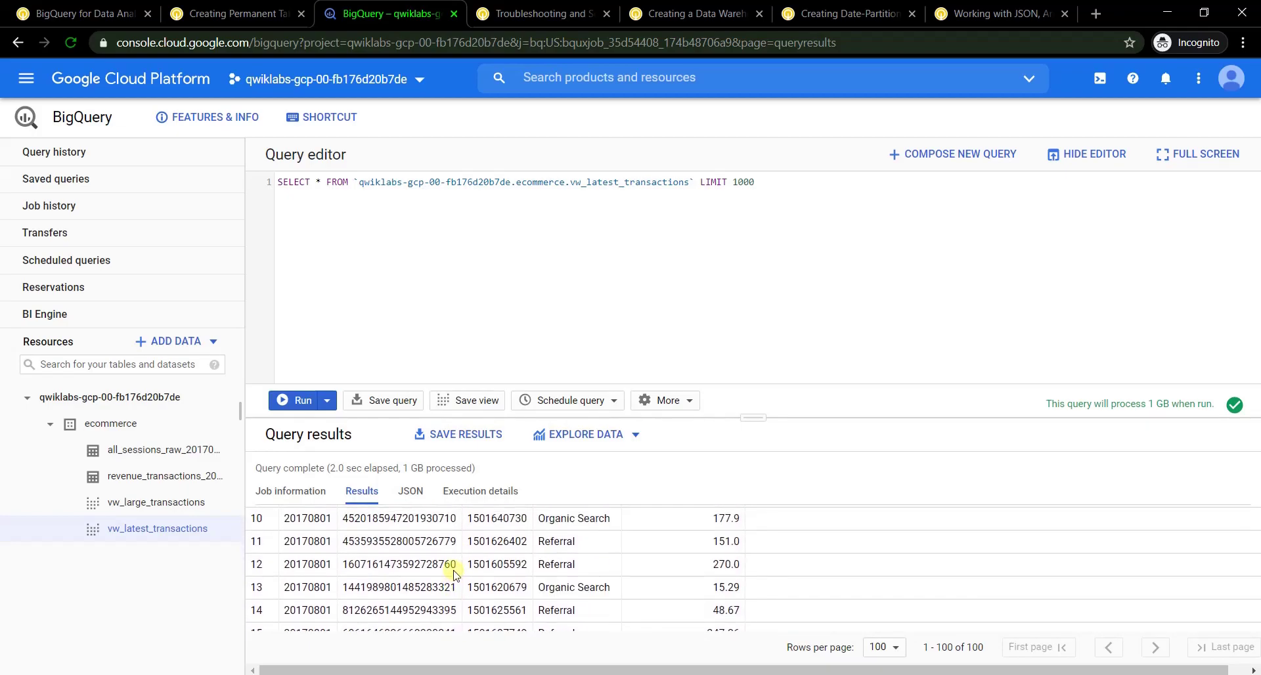
left_click(233, 12)
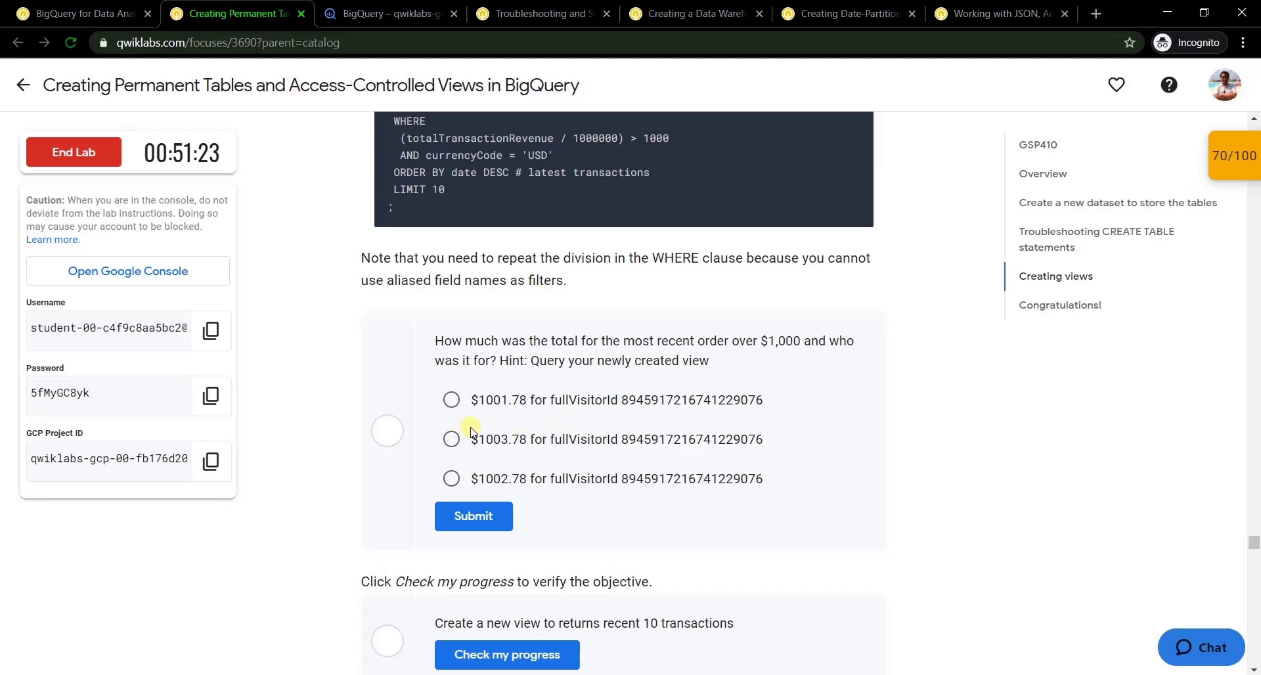
left_click(453, 440)
left_click(478, 518)
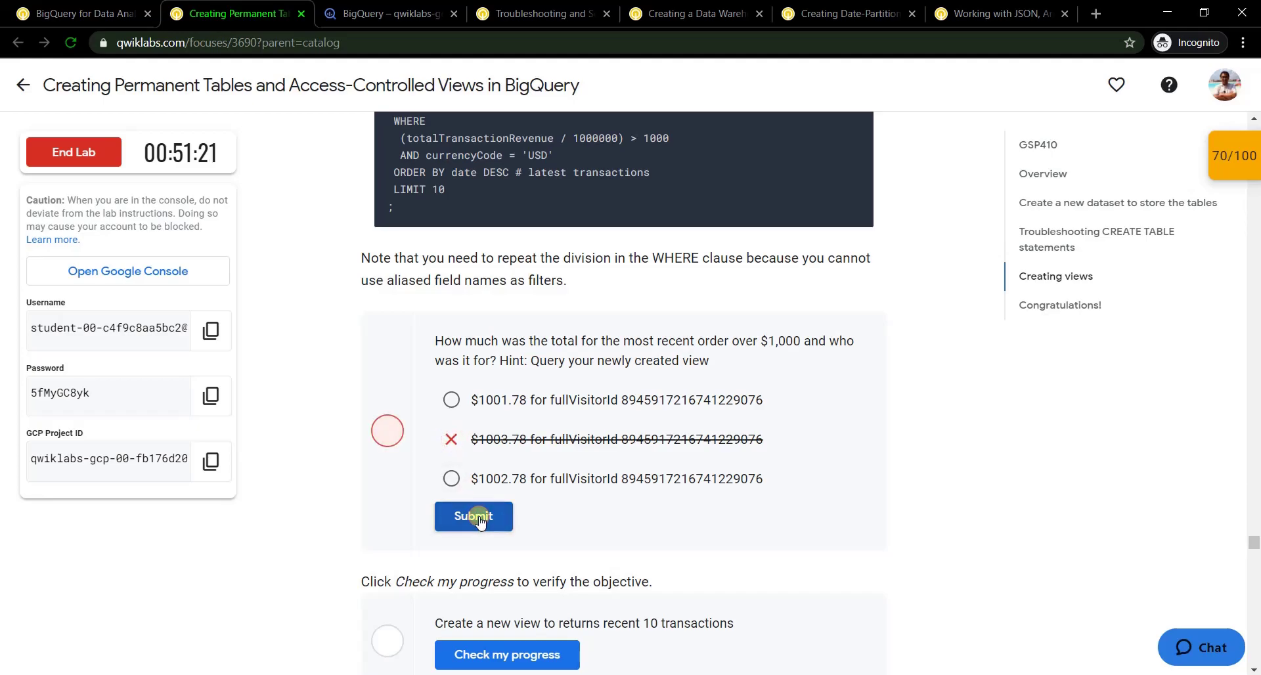
left_click(452, 400)
left_click(478, 518)
left_click(451, 478)
left_click(478, 518)
Check progress on creating a view that returns the recent 10 transactions and review the lab's checkpoint scores
scroll(499, 499, "down", 5)
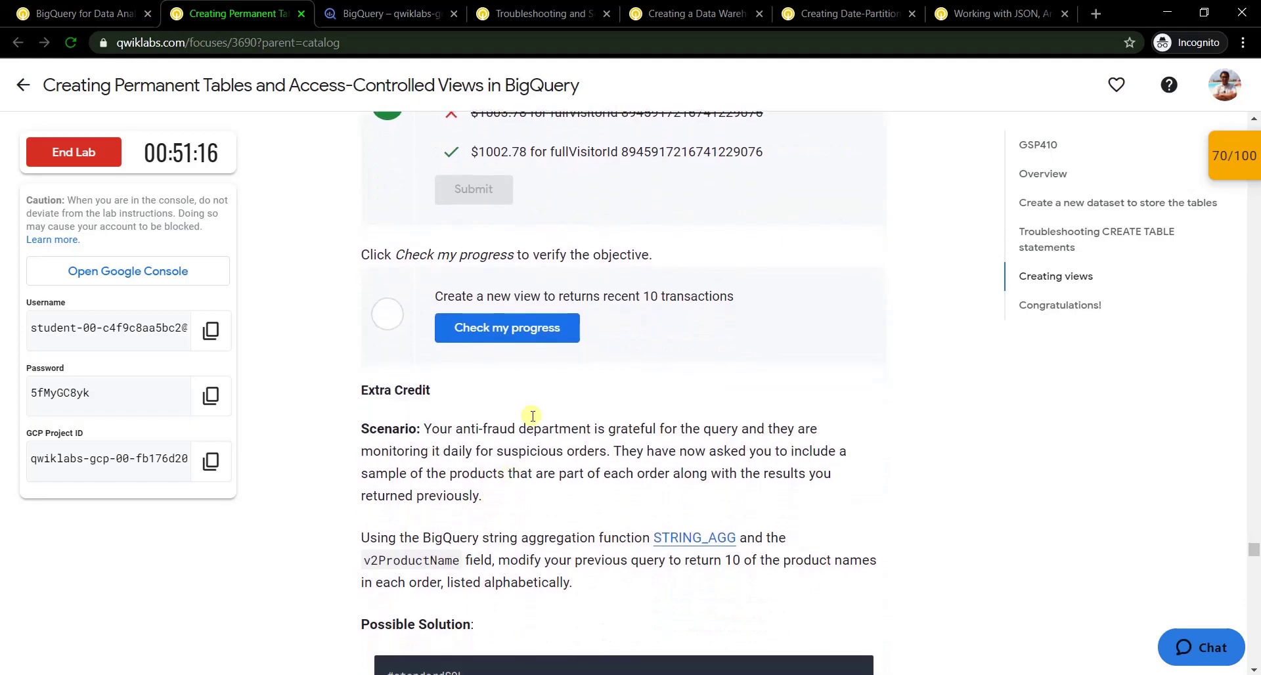
left_click(545, 329)
scroll(629, 427, "down", 2)
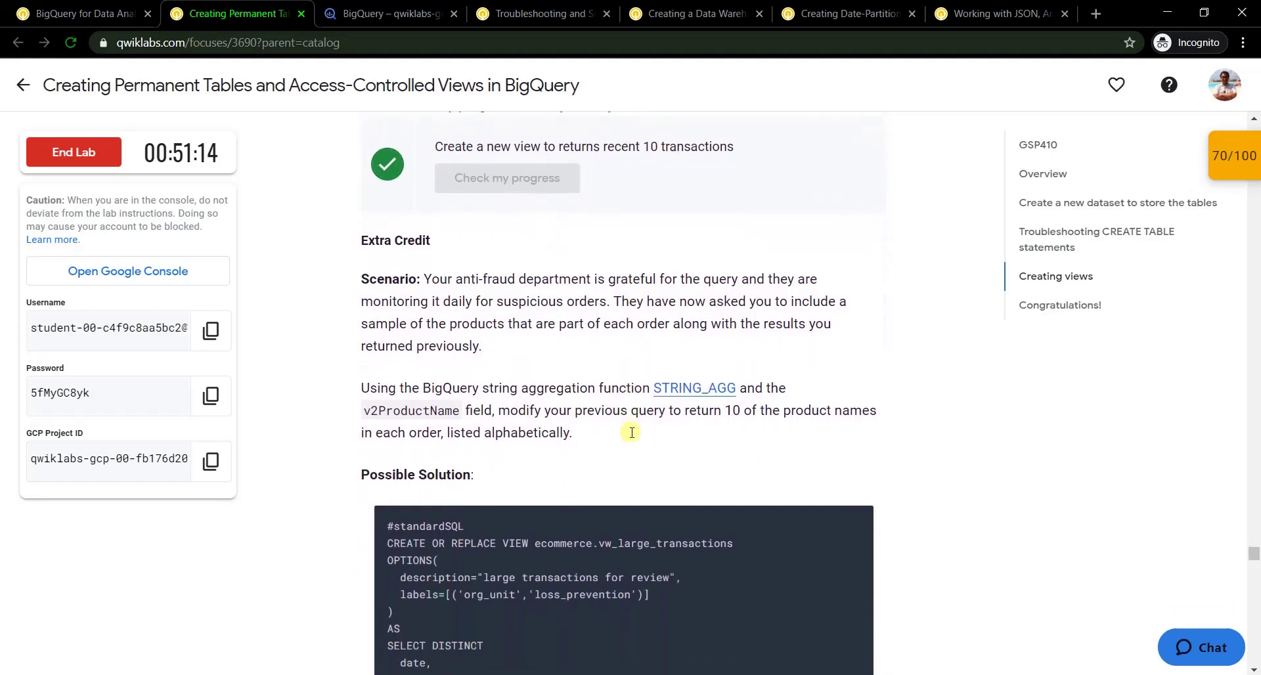
scroll(631, 432, "down", 9)
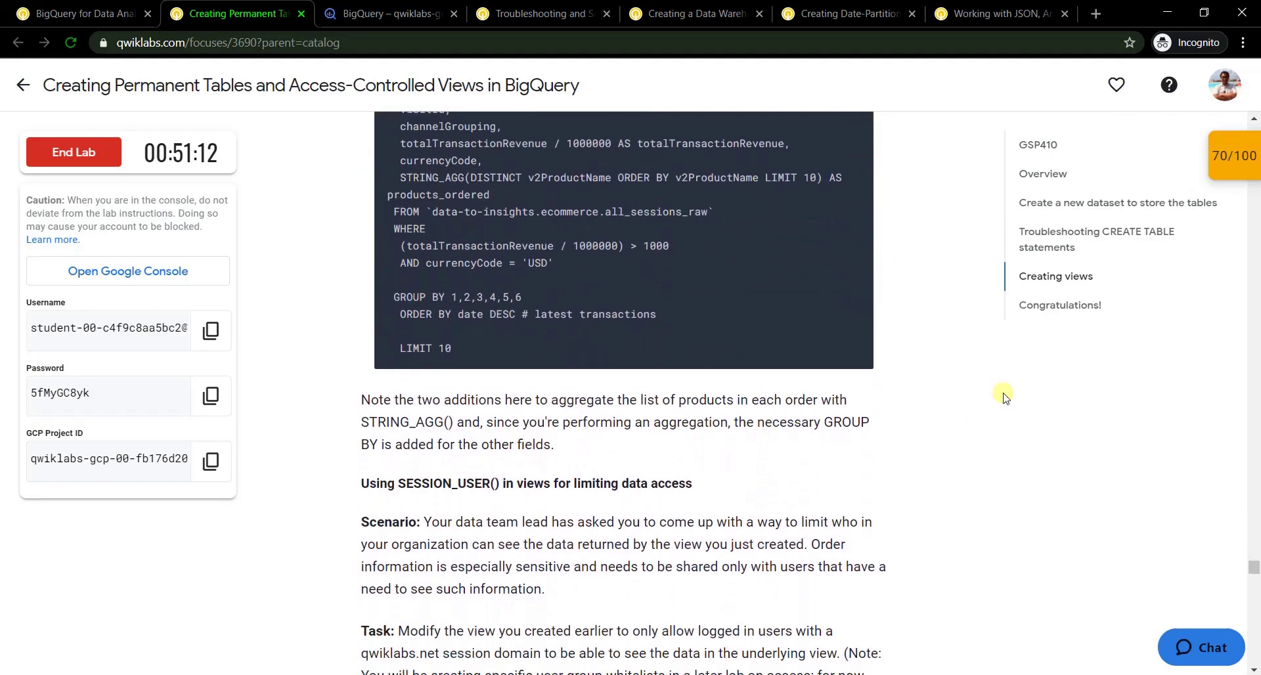
left_click(1223, 172)
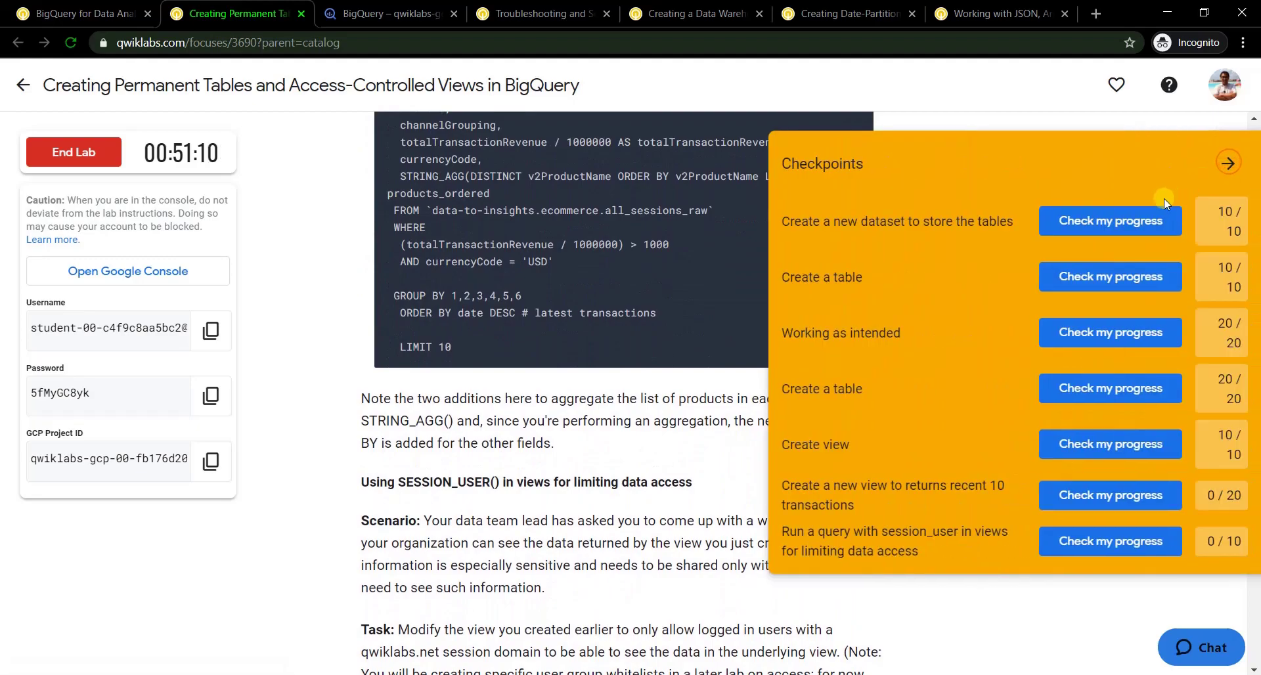
left_click(1226, 158)
Copy the Extra Credit solution with STRING_AGG on v2ProductName and replace the BigQuery editor's query with it
scroll(983, 305, "down", 6)
scroll(800, 350, "up", 8)
scroll(800, 351, "up", 4)
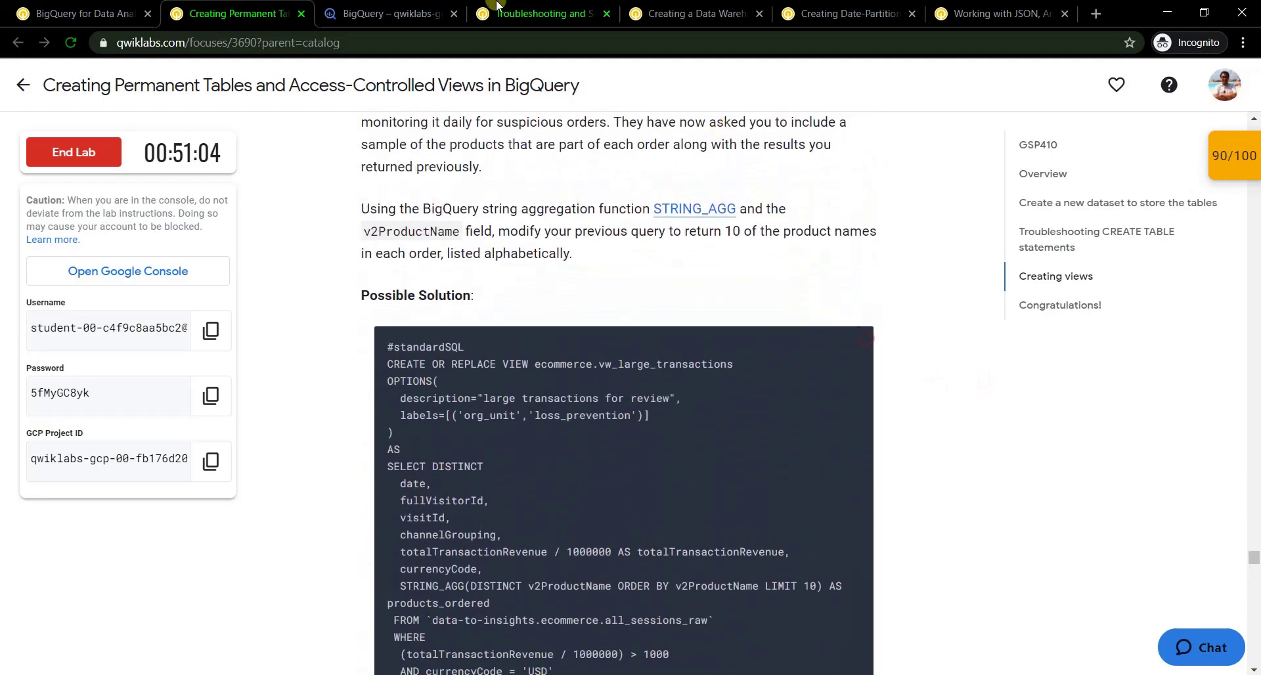
left_click(390, 13)
triple_click(846, 201)
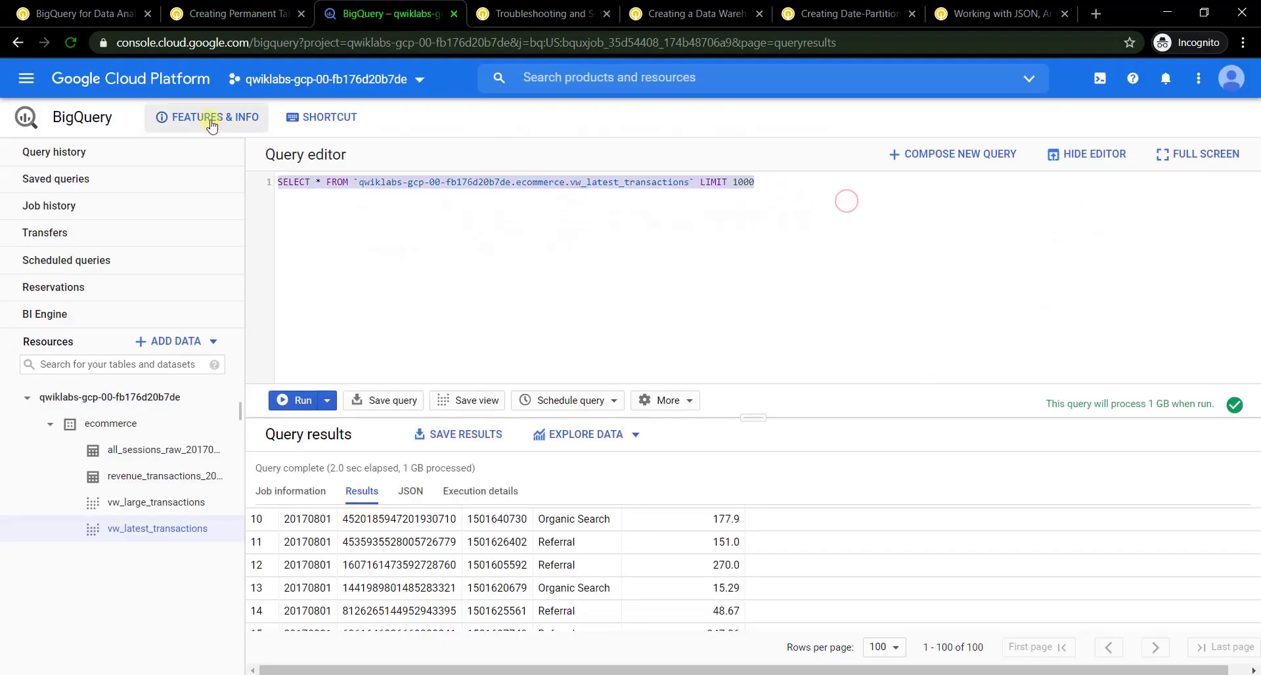
key("BackSpace")
key("ctrl+v")
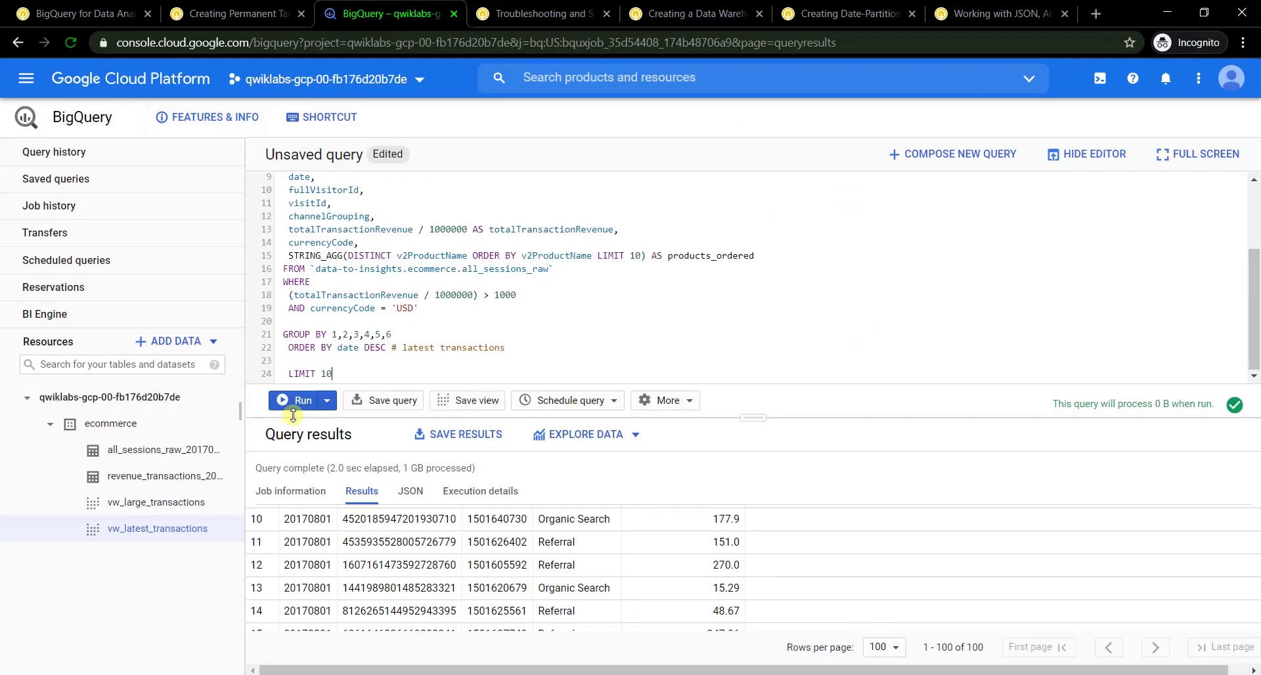
Run the CREATE OR REPLACE VIEW query for ecommerce.vw_large_transactions with the products_ordered aggregation
left_click(293, 414)
left_click(237, 14)
scroll(640, 436, "down", 10)
scroll(641, 436, "down", 2)
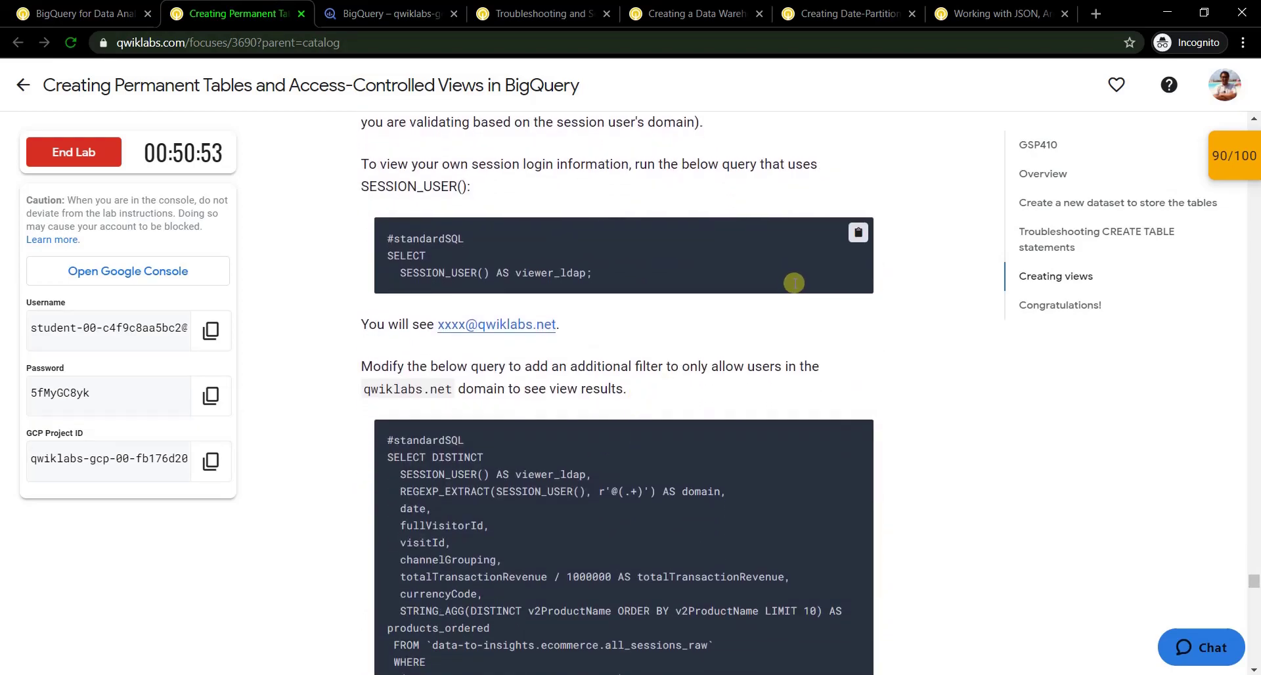
left_click(394, 13)
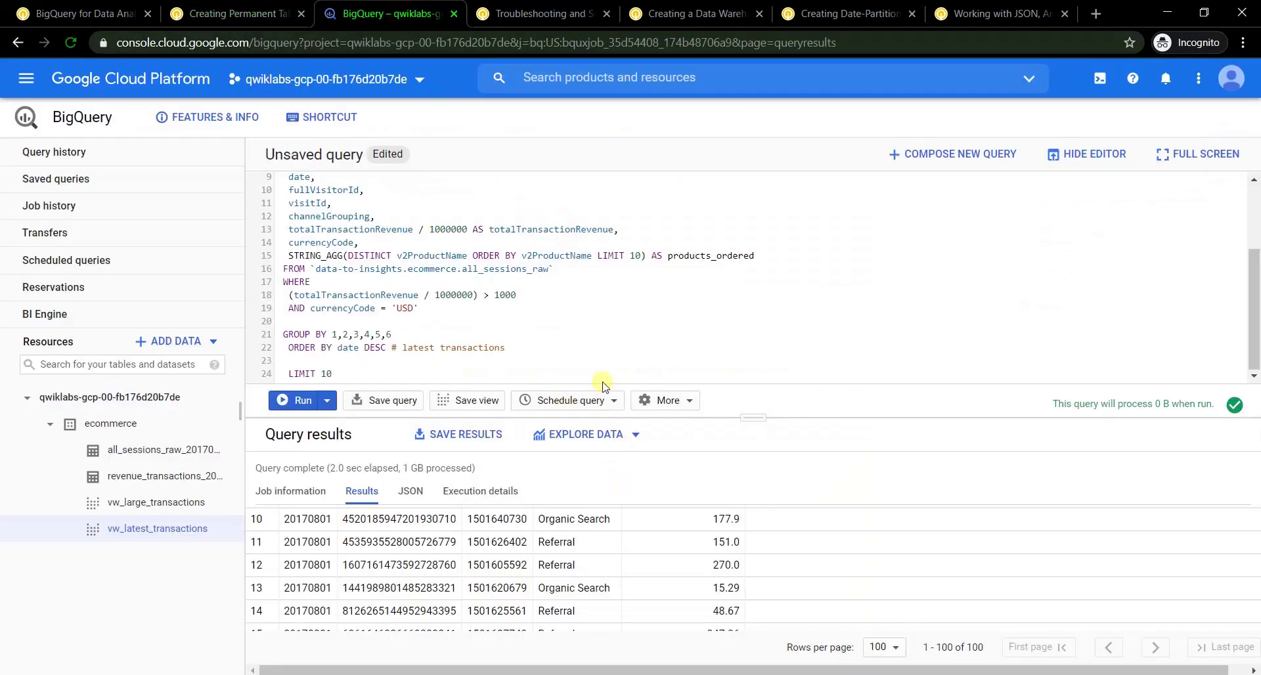
left_click(297, 400)
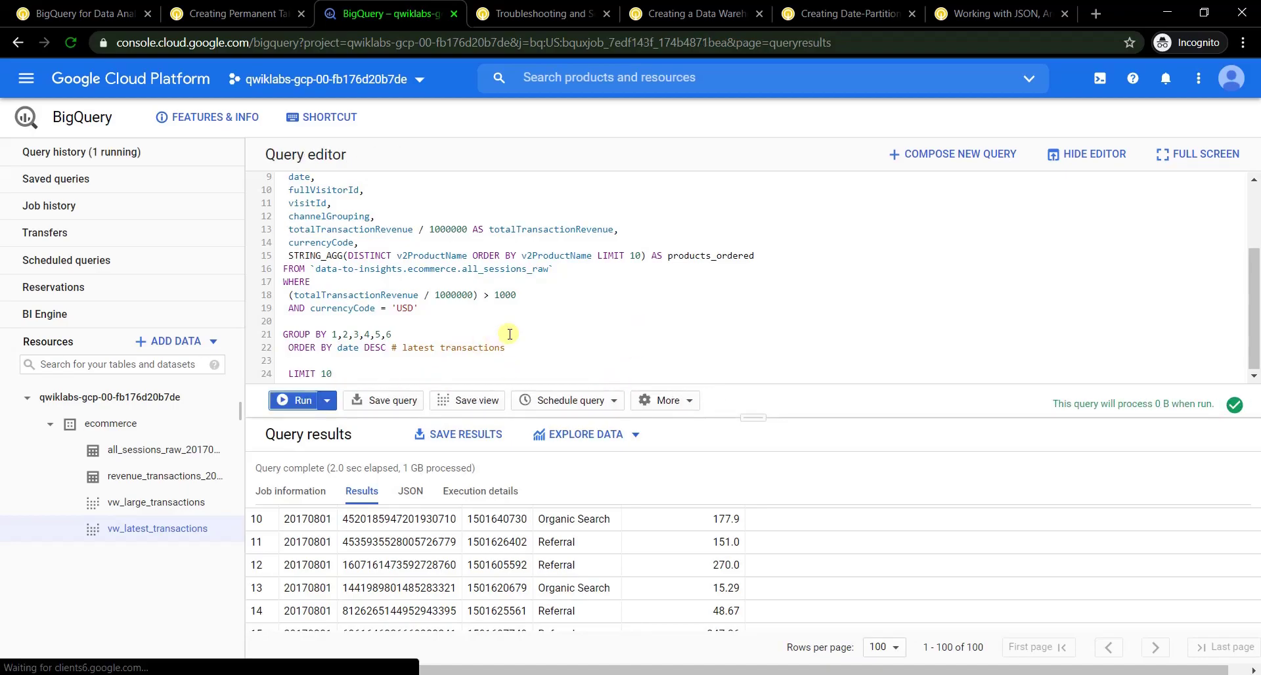
Copy the lab's possible solution that filters SESSION_USER() to the qwiklabs.net domain and run it as a new query
left_click(269, 8)
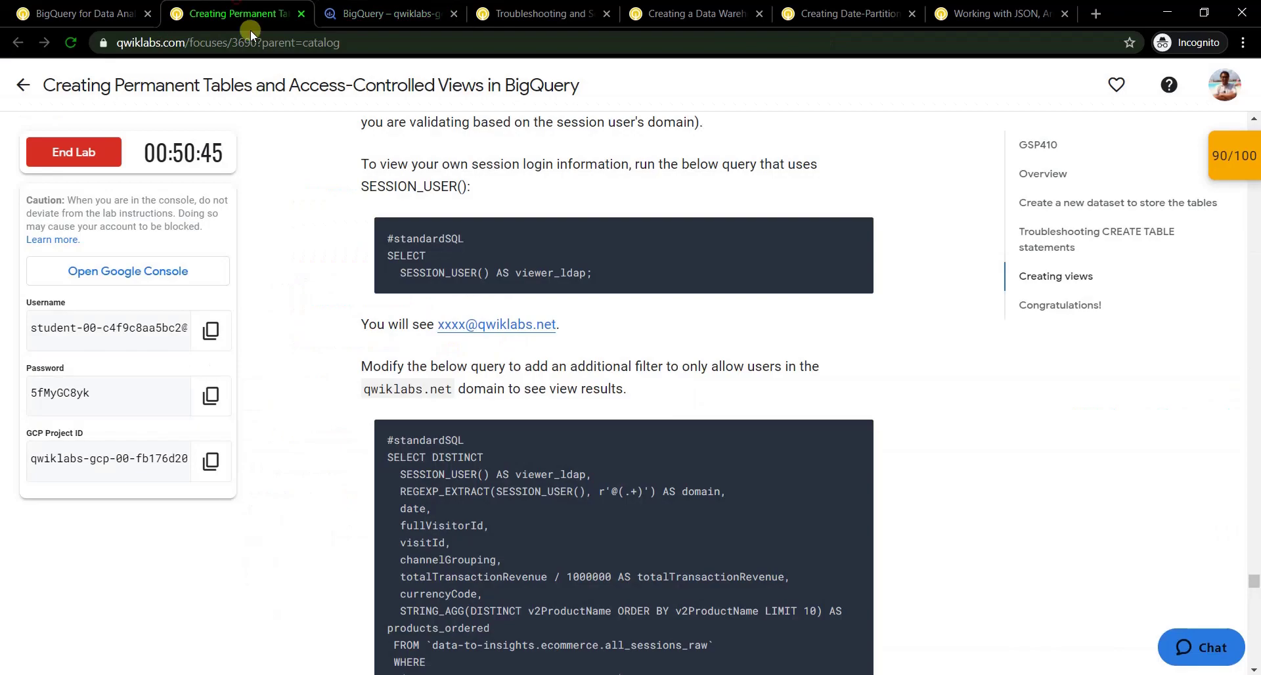
scroll(470, 259, "up", 3)
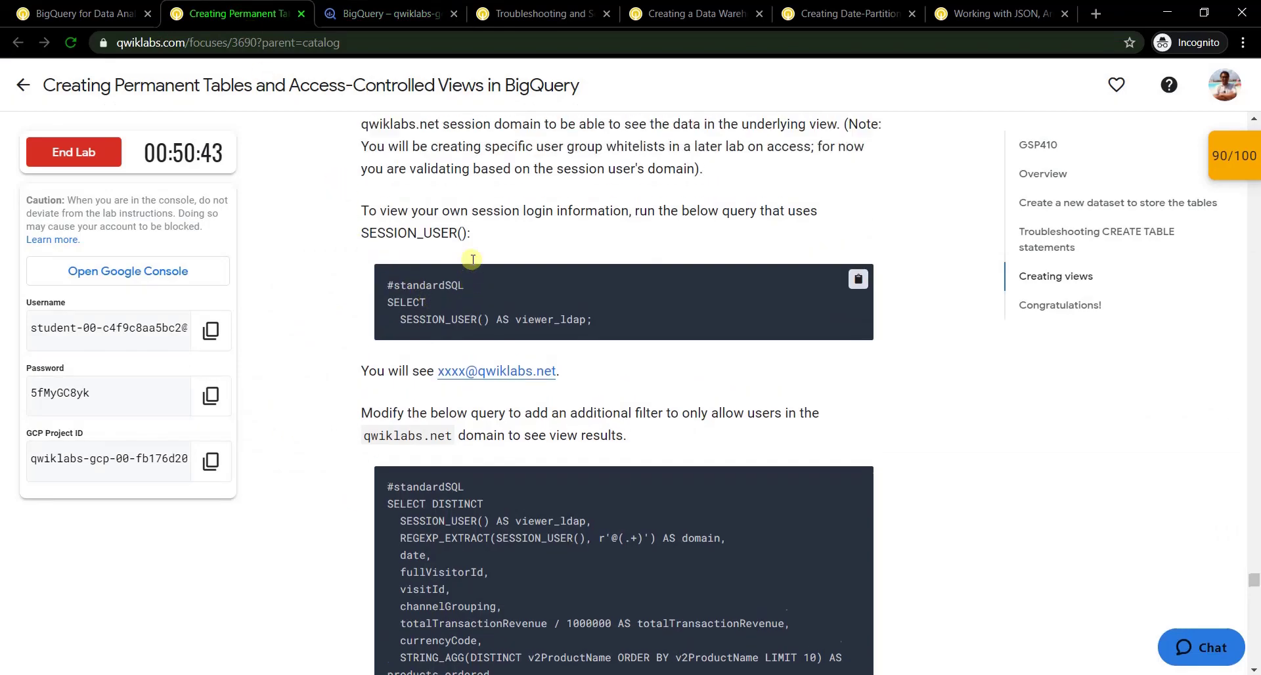
scroll(506, 276, "down", 5)
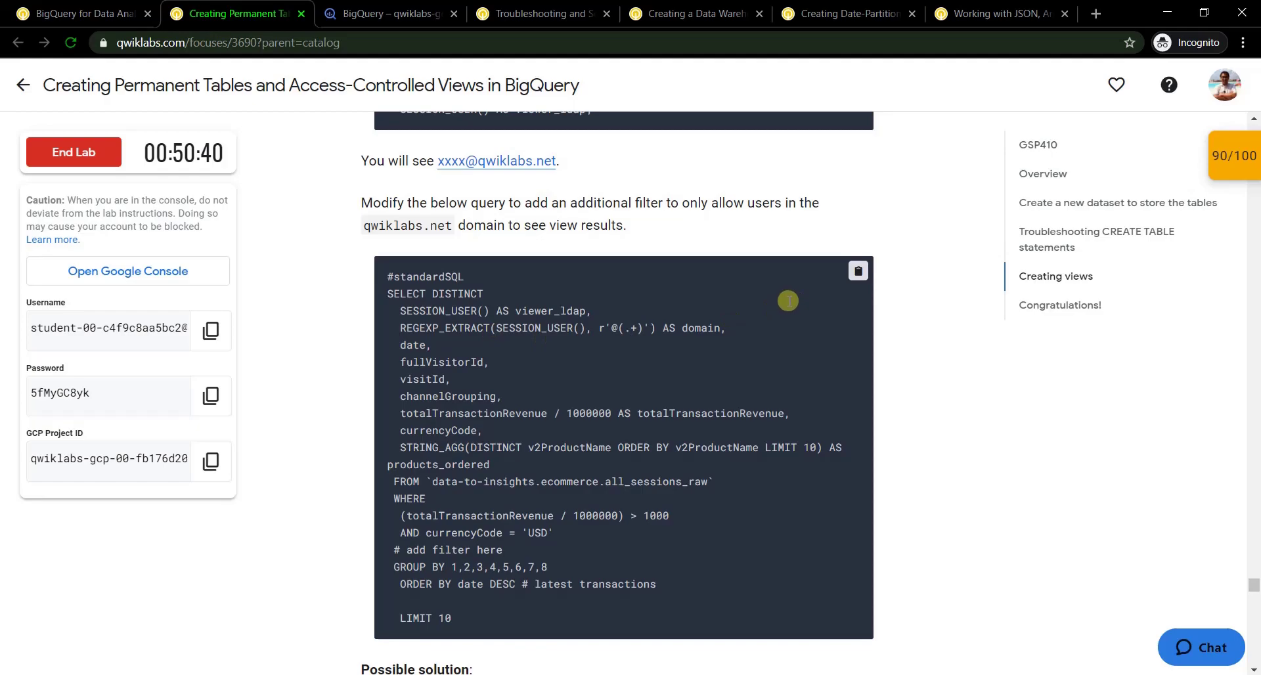
left_click(856, 271)
scroll(784, 325, "down", 4)
scroll(784, 325, "down", 5)
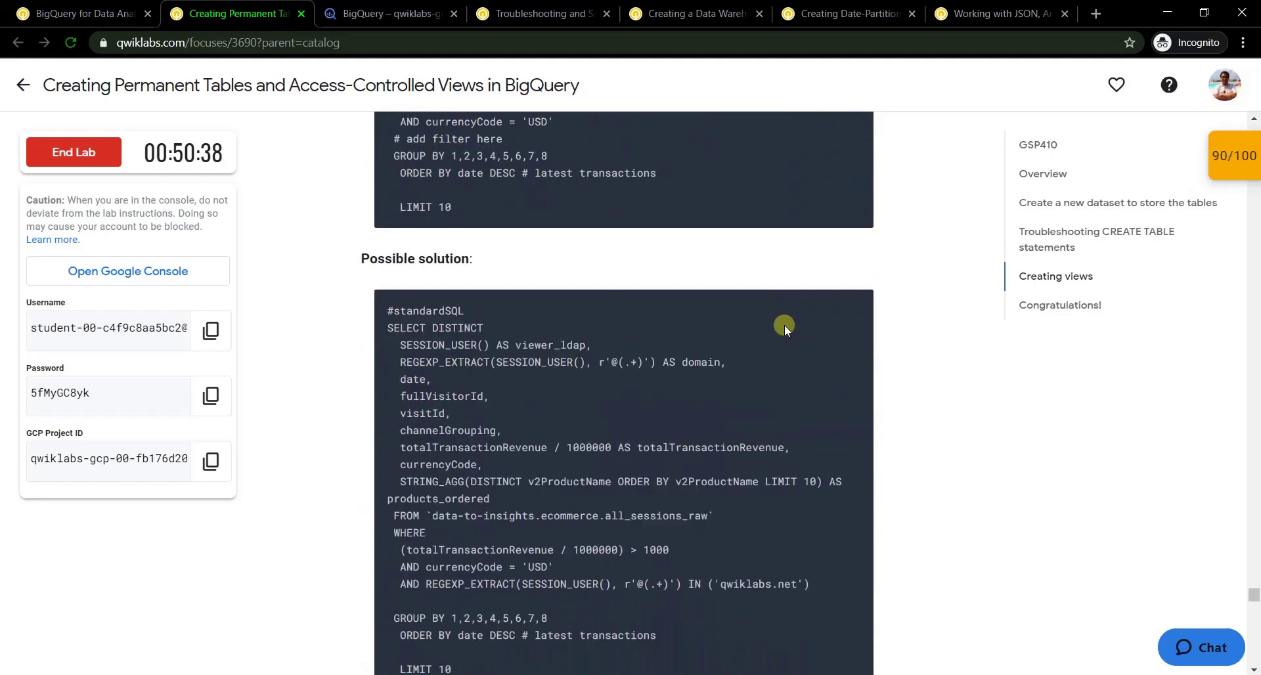
scroll(836, 264, "down", 4)
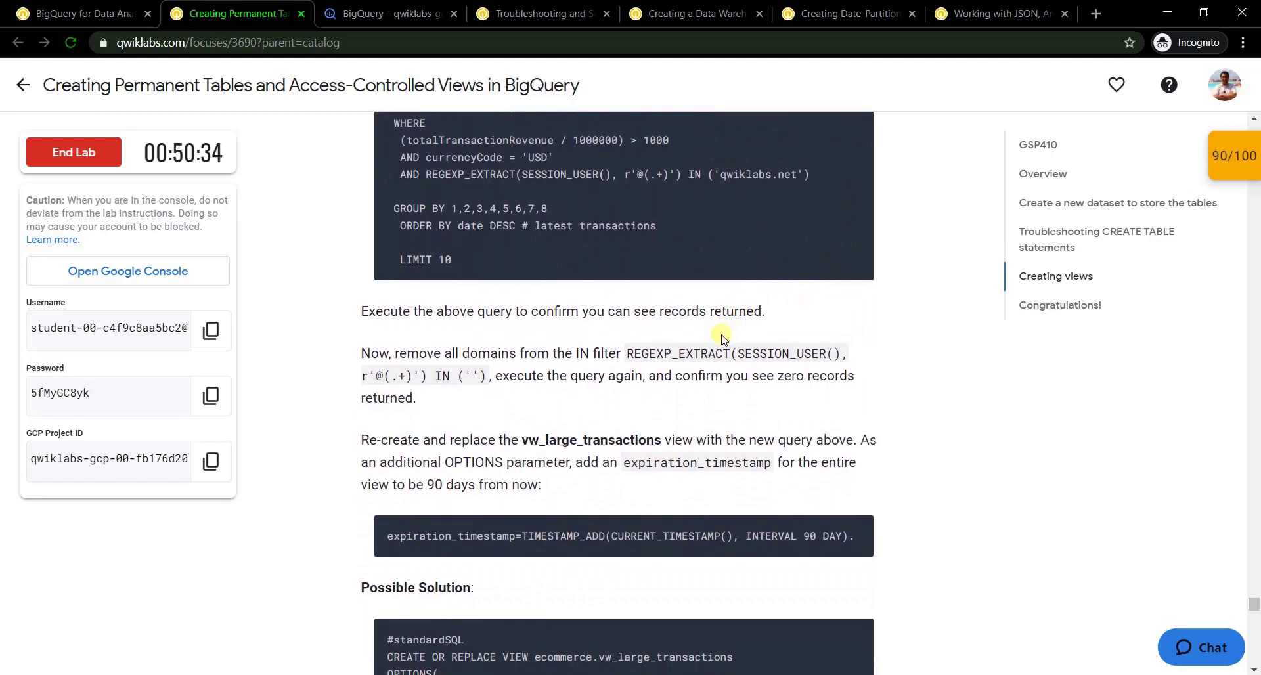
left_click(388, 12)
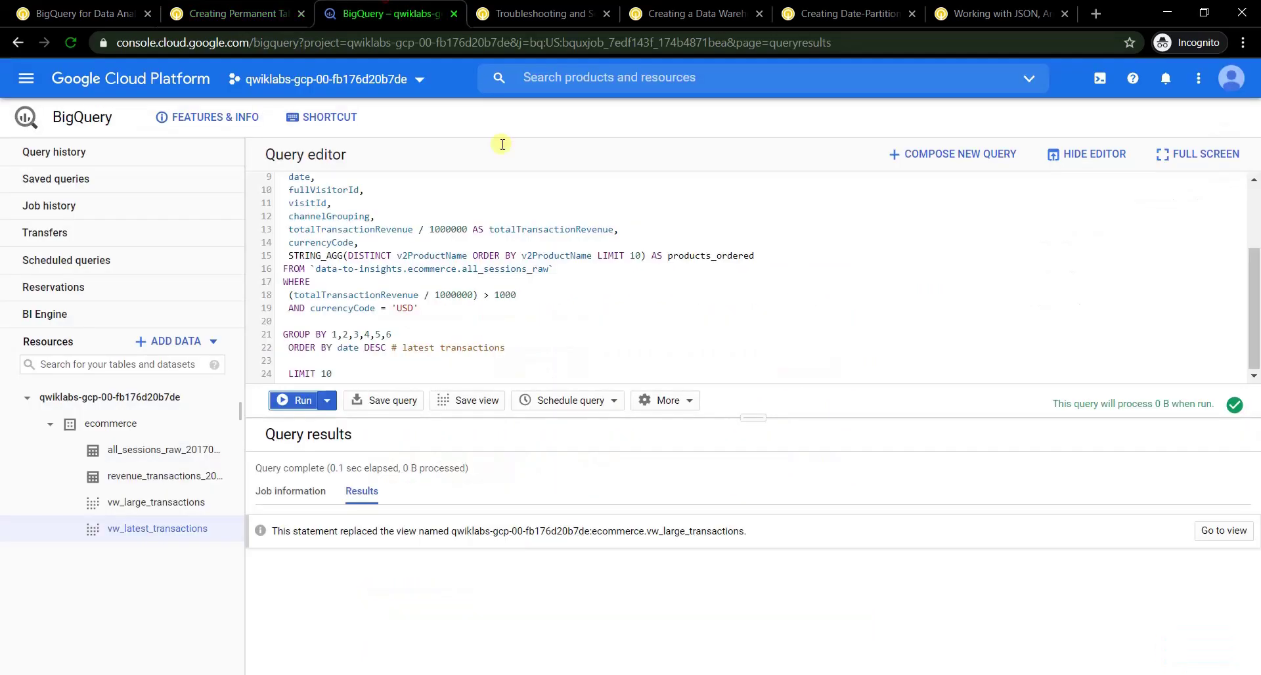
left_click(966, 156)
key("ctrl+v")
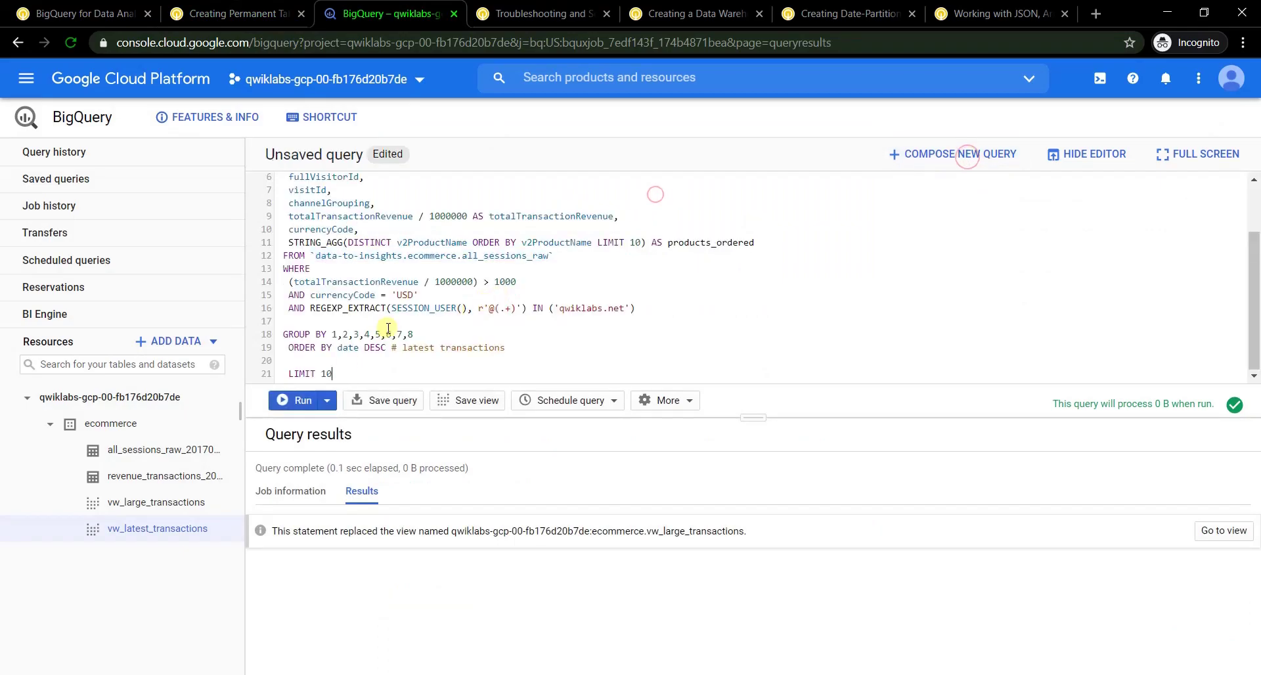
left_click(294, 401)
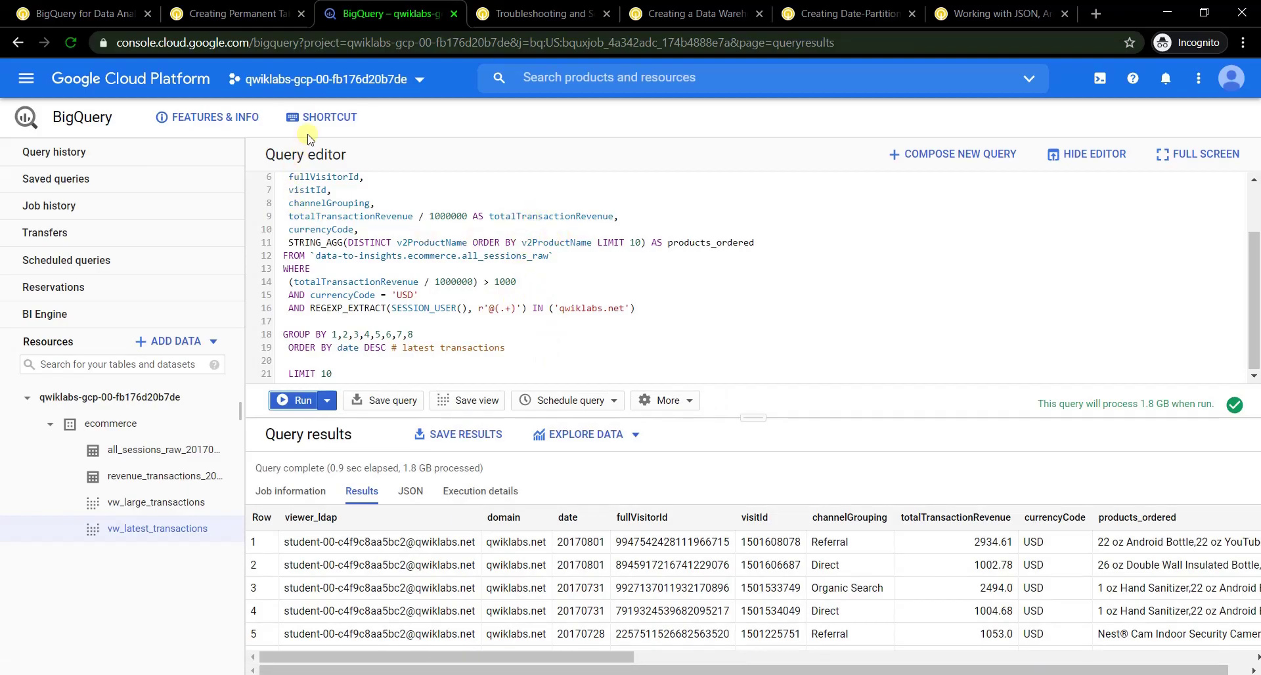
Copy the vw_large_transactions solution with the domain filter and a 90-day expiration_timestamp and run it as a new query
left_click(256, 13)
scroll(486, 315, "down", 3)
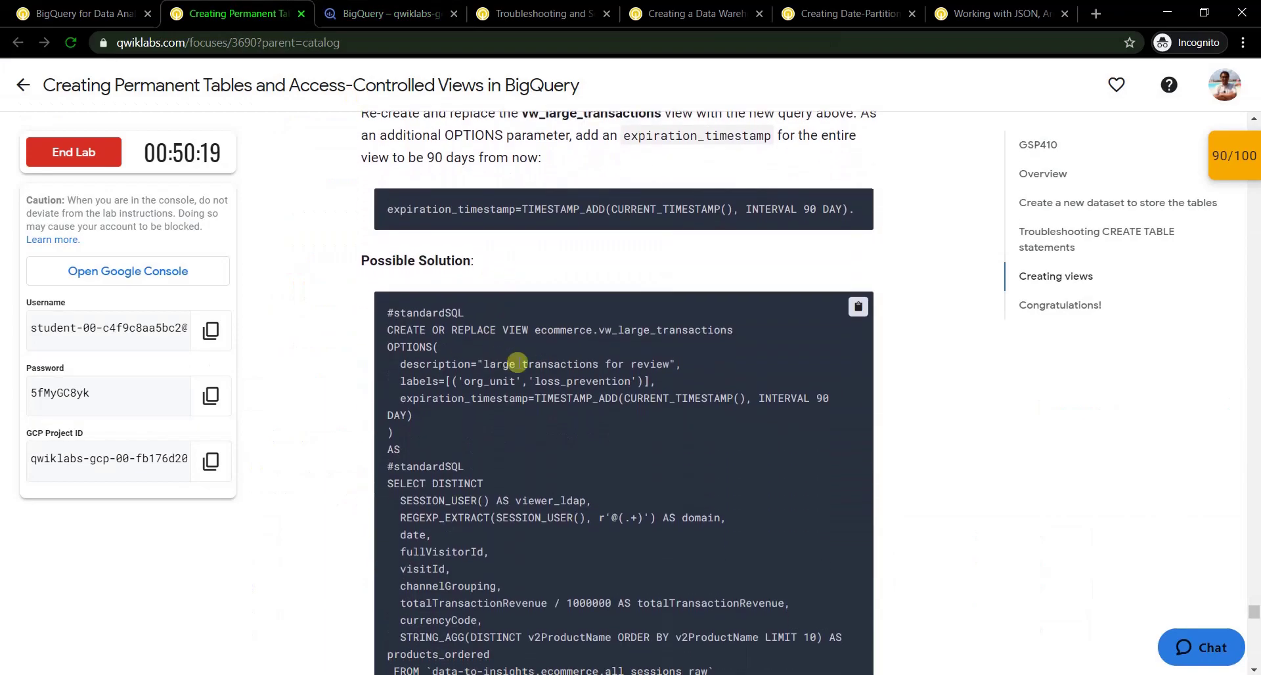
scroll(777, 324, "down", 5)
scroll(754, 346, "up", 5)
scroll(815, 302, "up", 1)
scroll(754, 327, "down", 2)
left_click(437, 22)
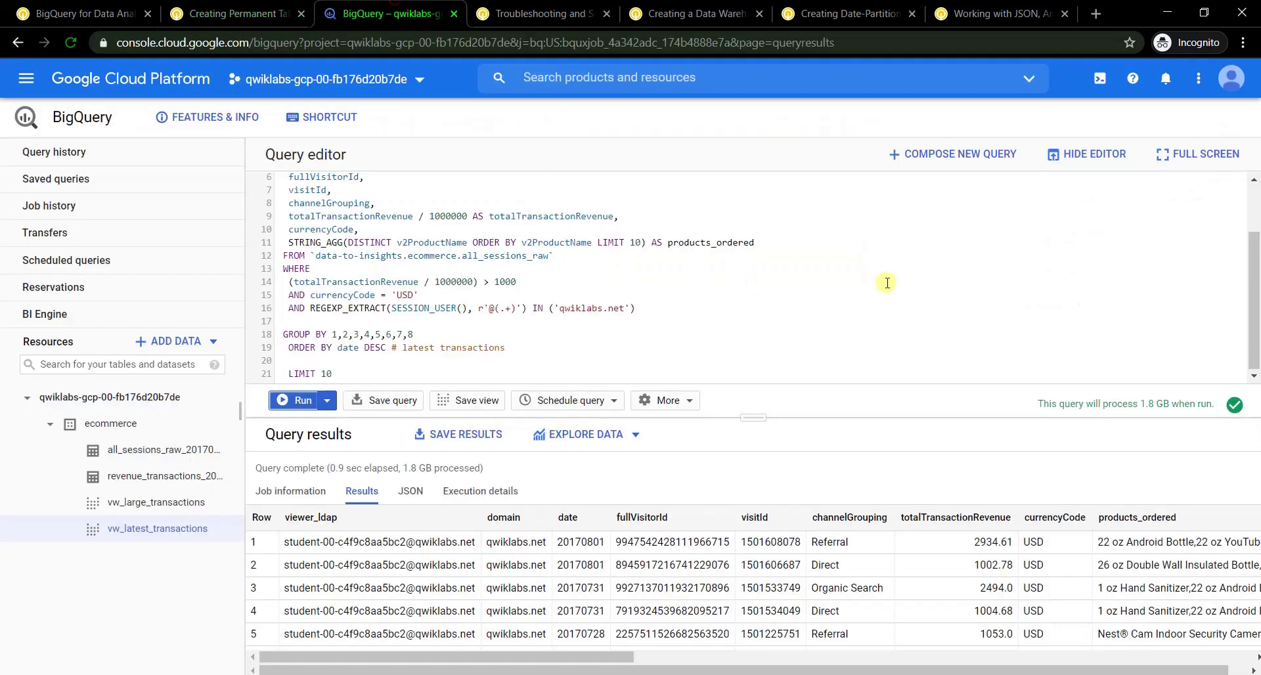
left_click(895, 154)
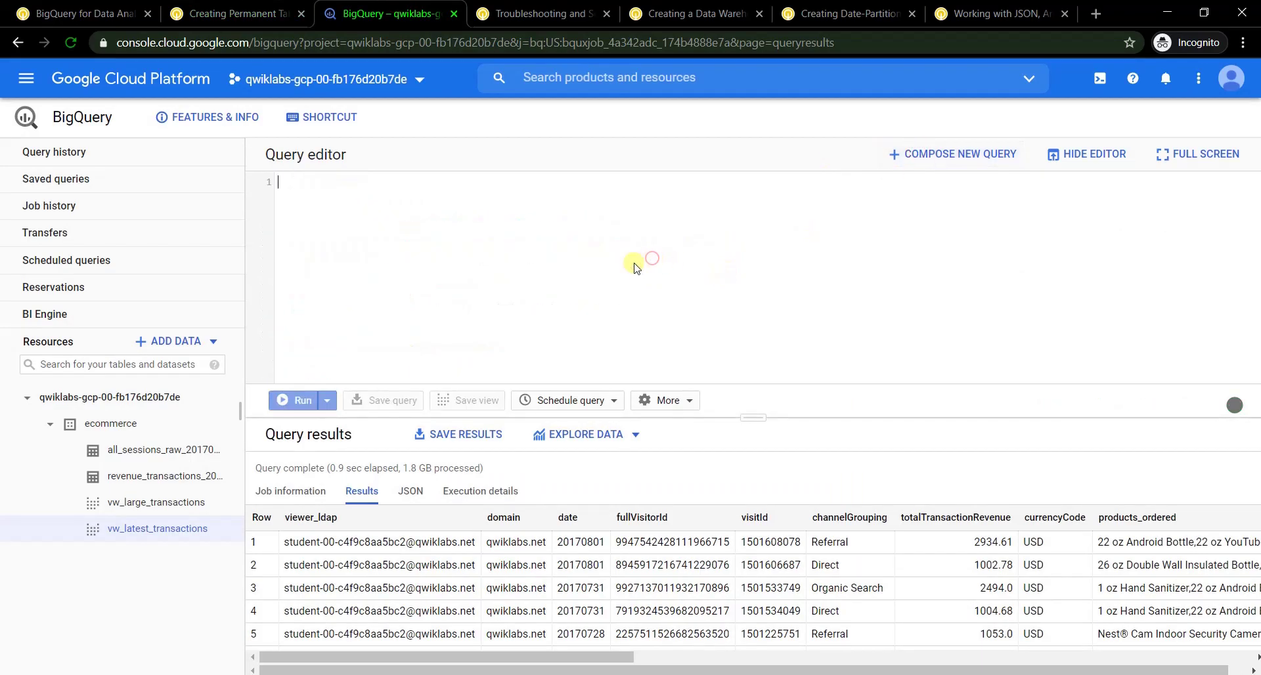
key("ctrl+v")
left_click(292, 400)
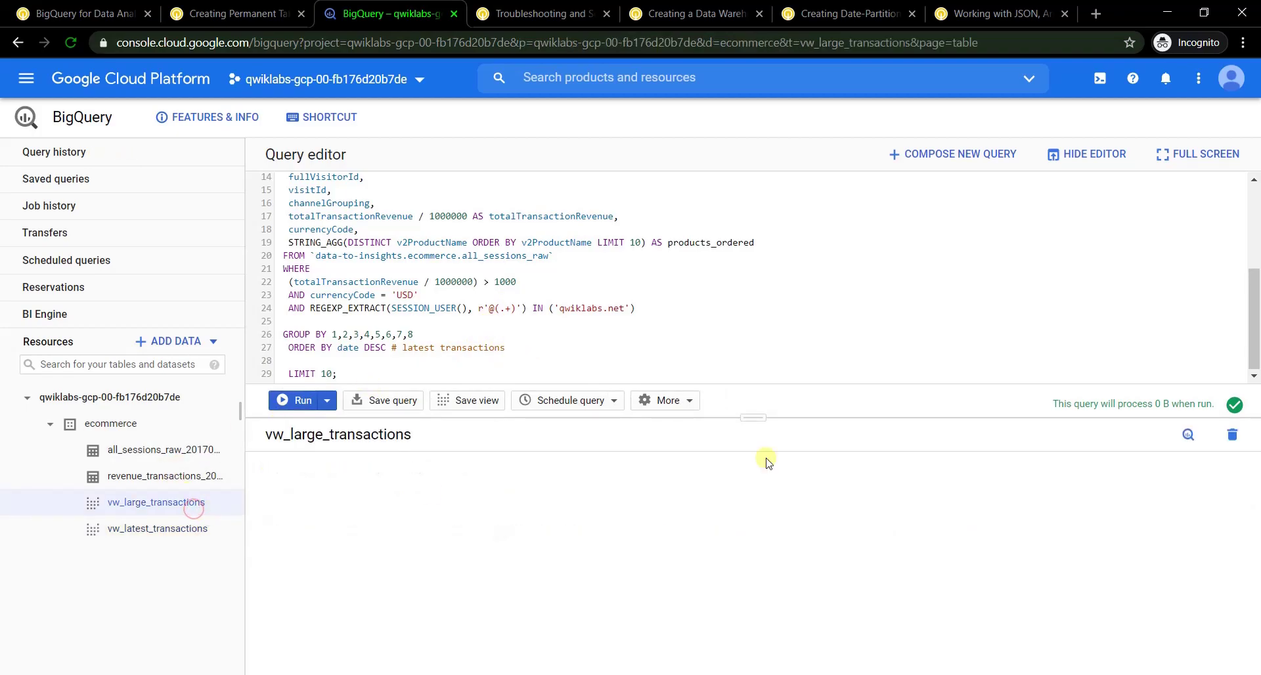
Check lab progress on running a query with session_user in views for limiting data access
left_click(268, 6)
scroll(586, 416, "down", 10)
scroll(571, 383, "up", 6)
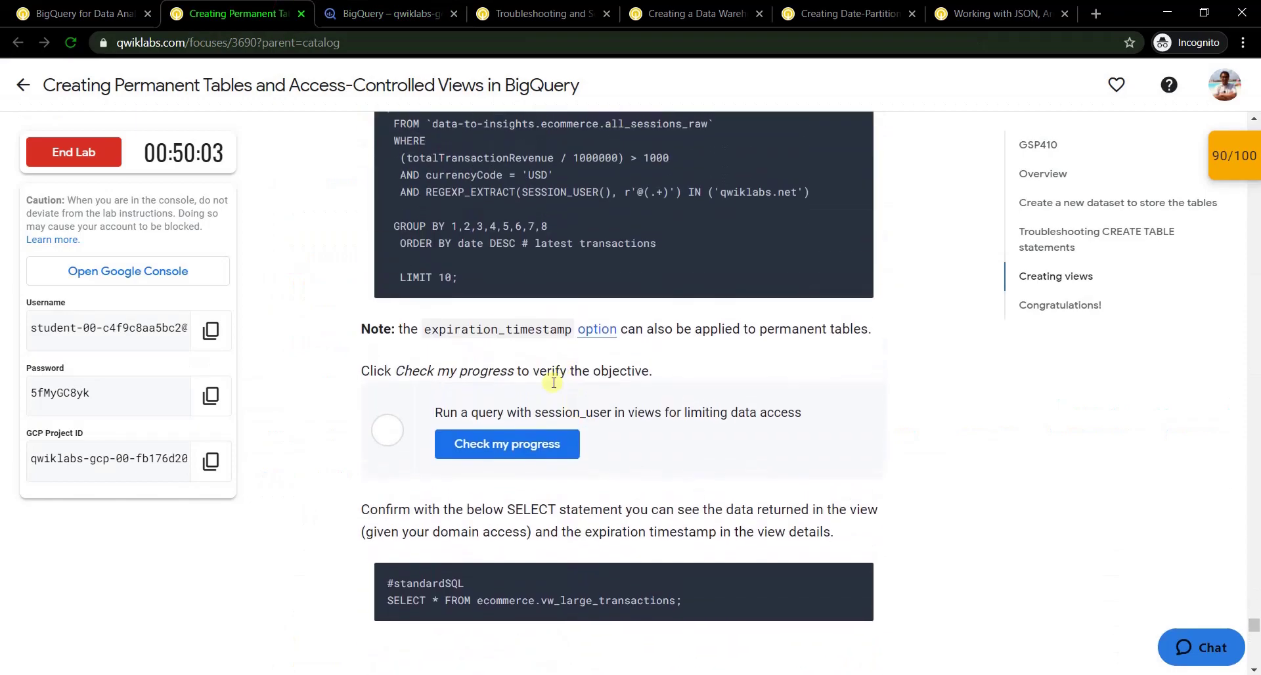
left_click(531, 462)
Copy the lab's SELECT * FROM ecommerce.vw_large_transactions statement and run it as a new query in BigQuery
scroll(558, 499, "down", 4)
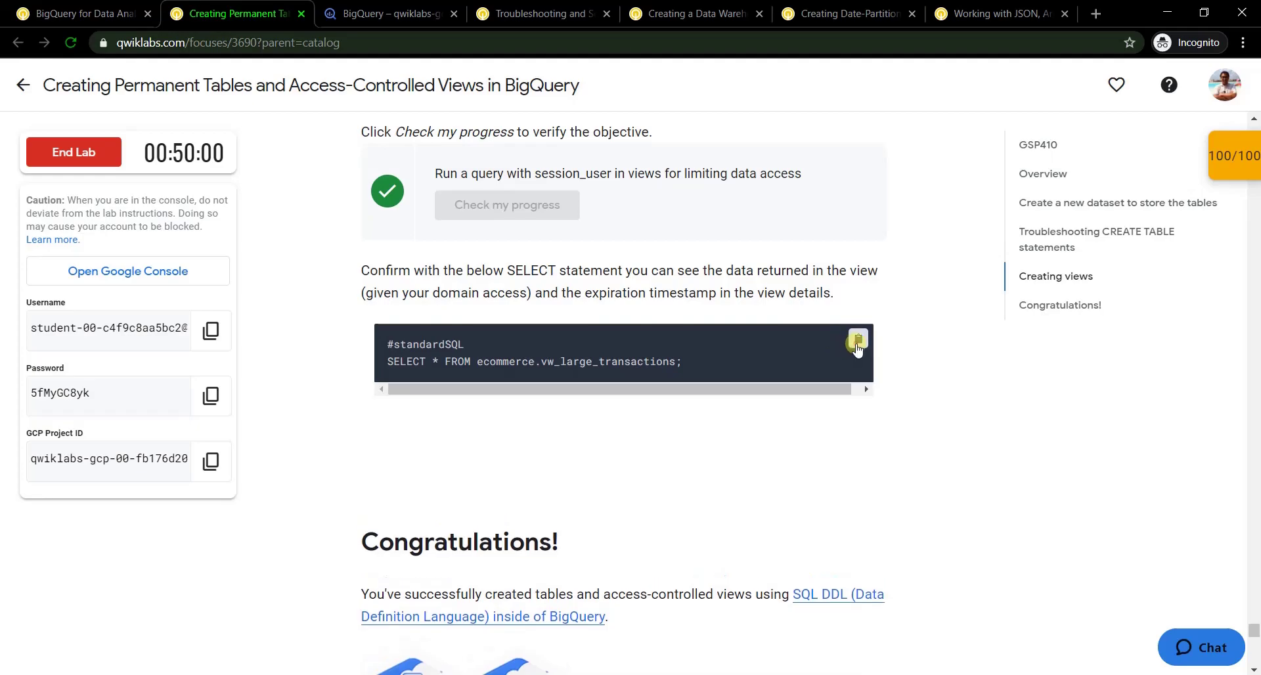
left_click(440, 13)
left_click(946, 155)
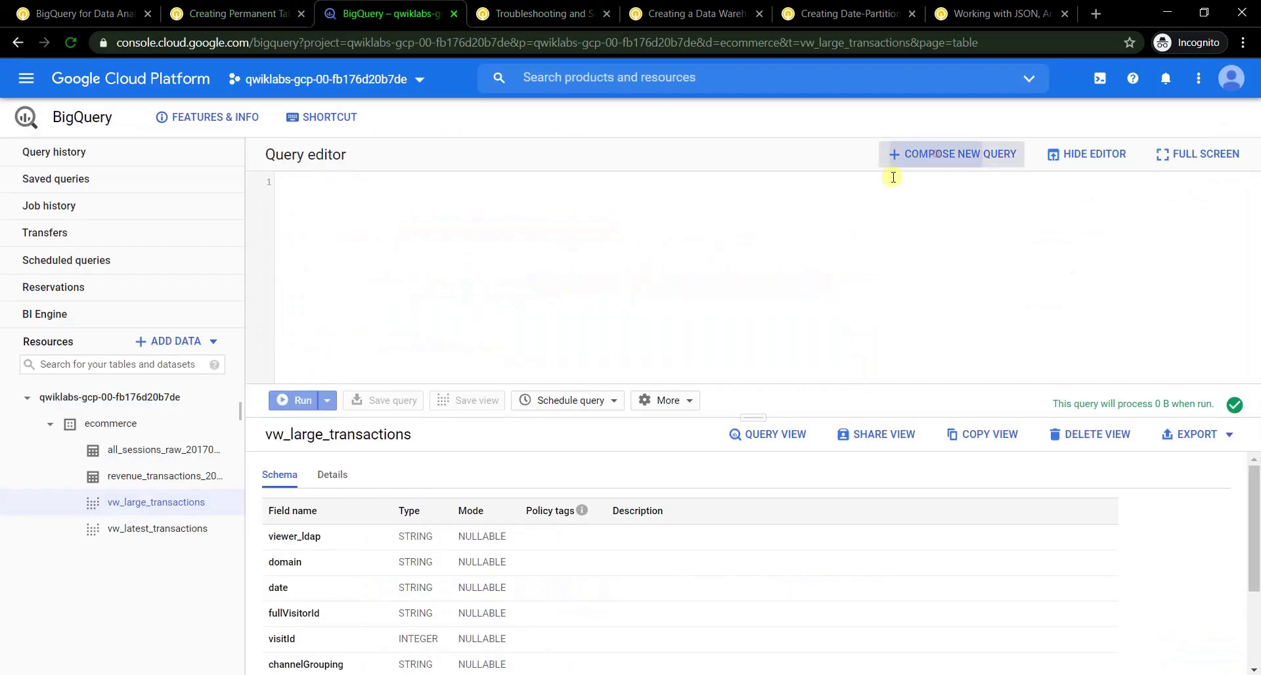
key("ctrl+v")
left_click(285, 402)
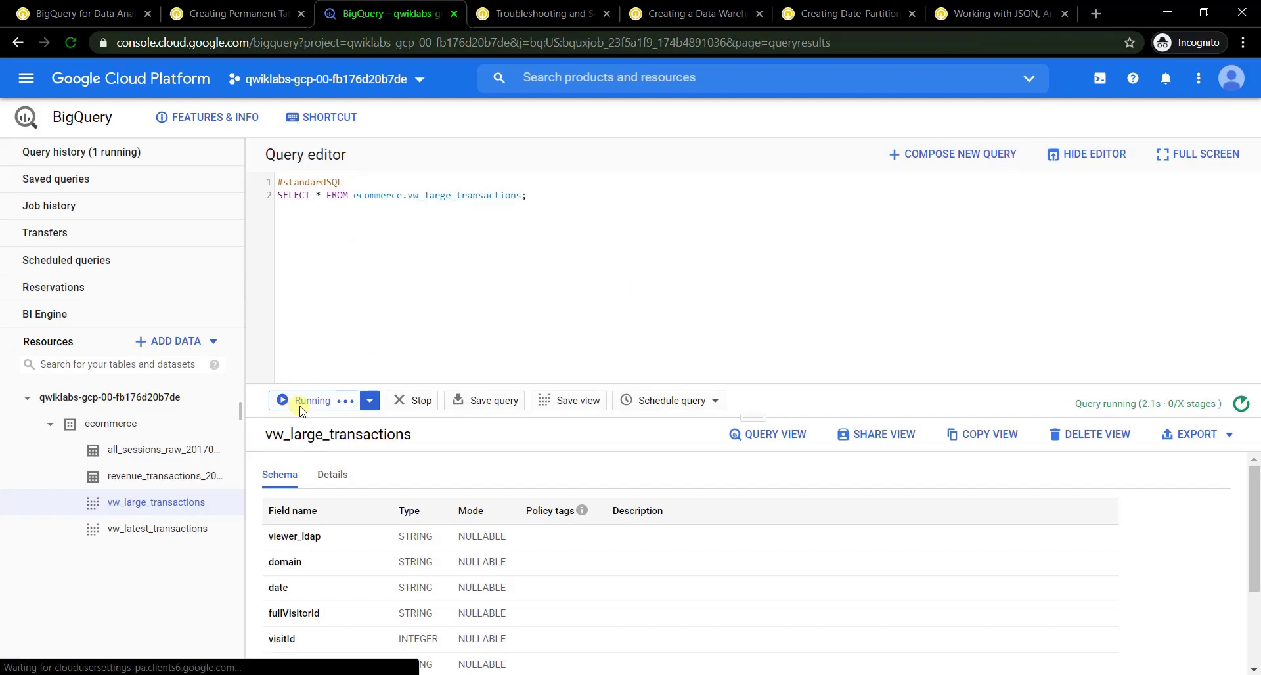
Review the final checkpoint scores in the Qwiklabs lab and end the lab
left_click(245, 20)
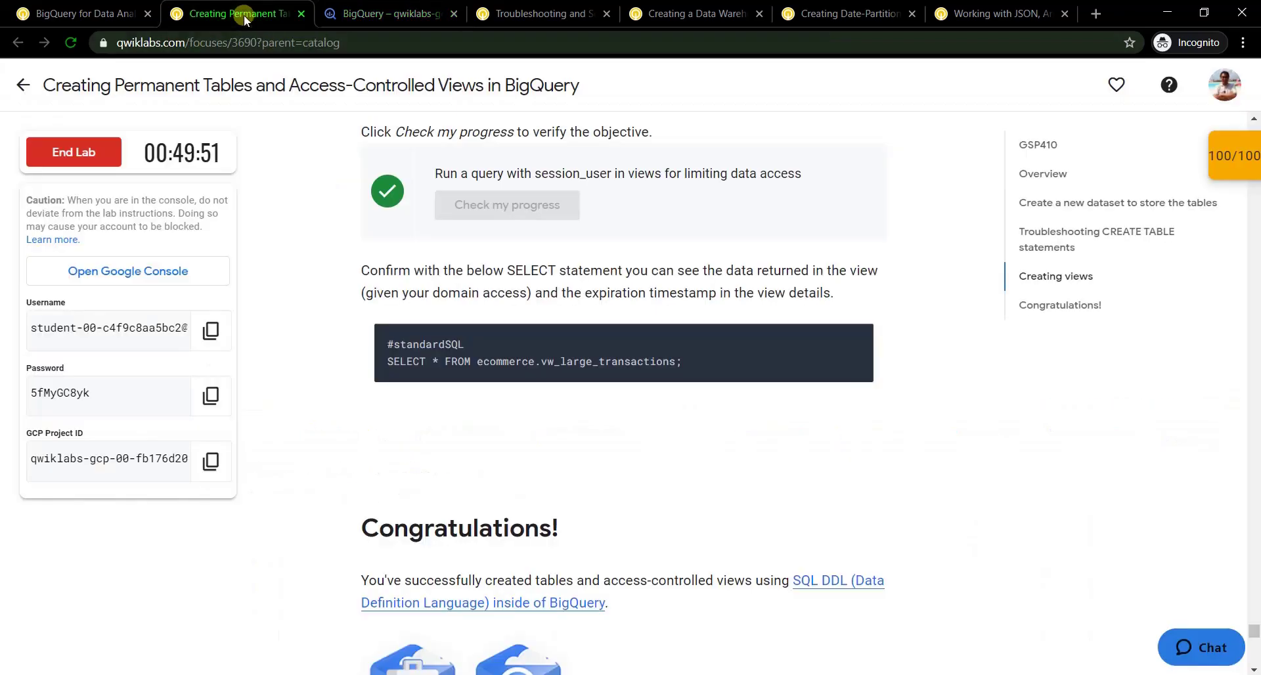
scroll(578, 537, "down", 4)
left_click(59, 135)
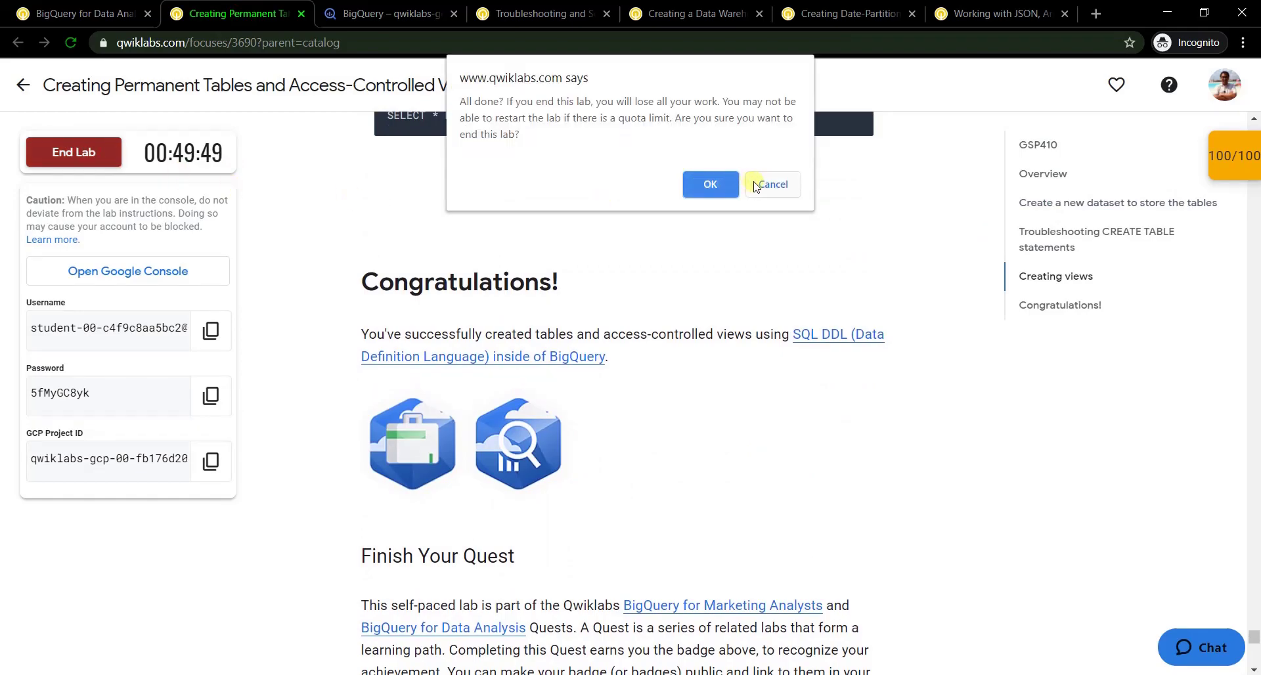
left_click(755, 186)
left_click(1233, 163)
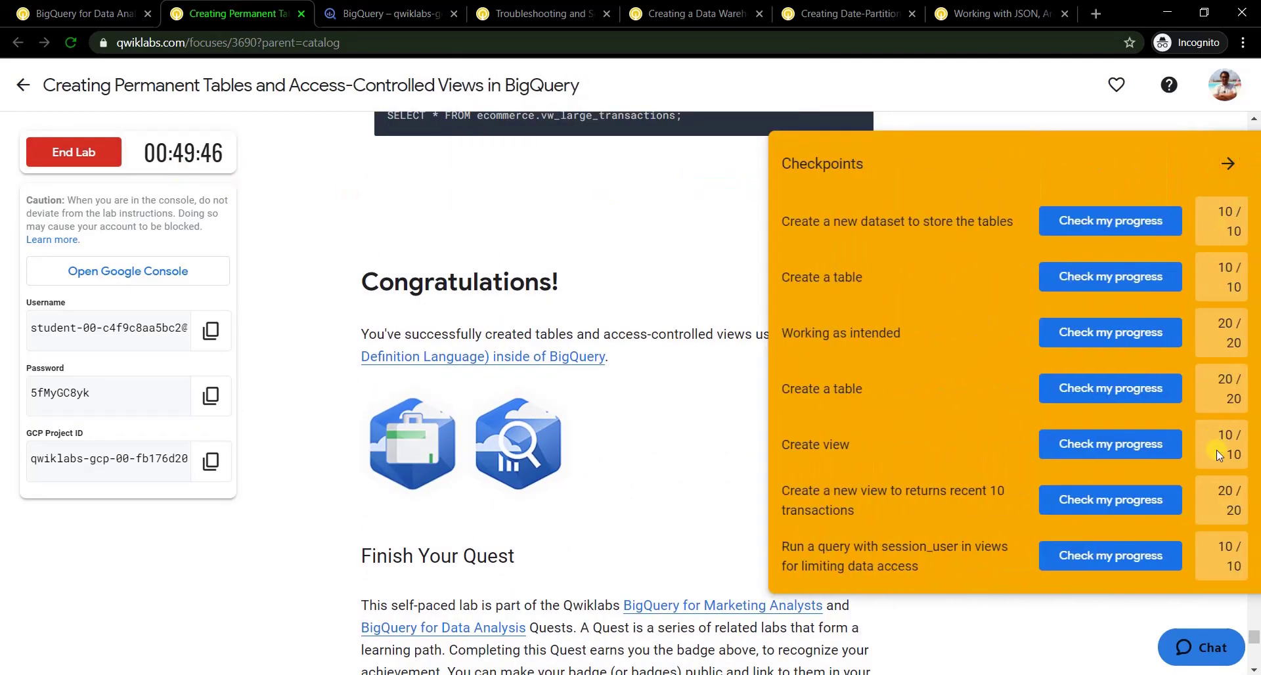
left_click(117, 157)
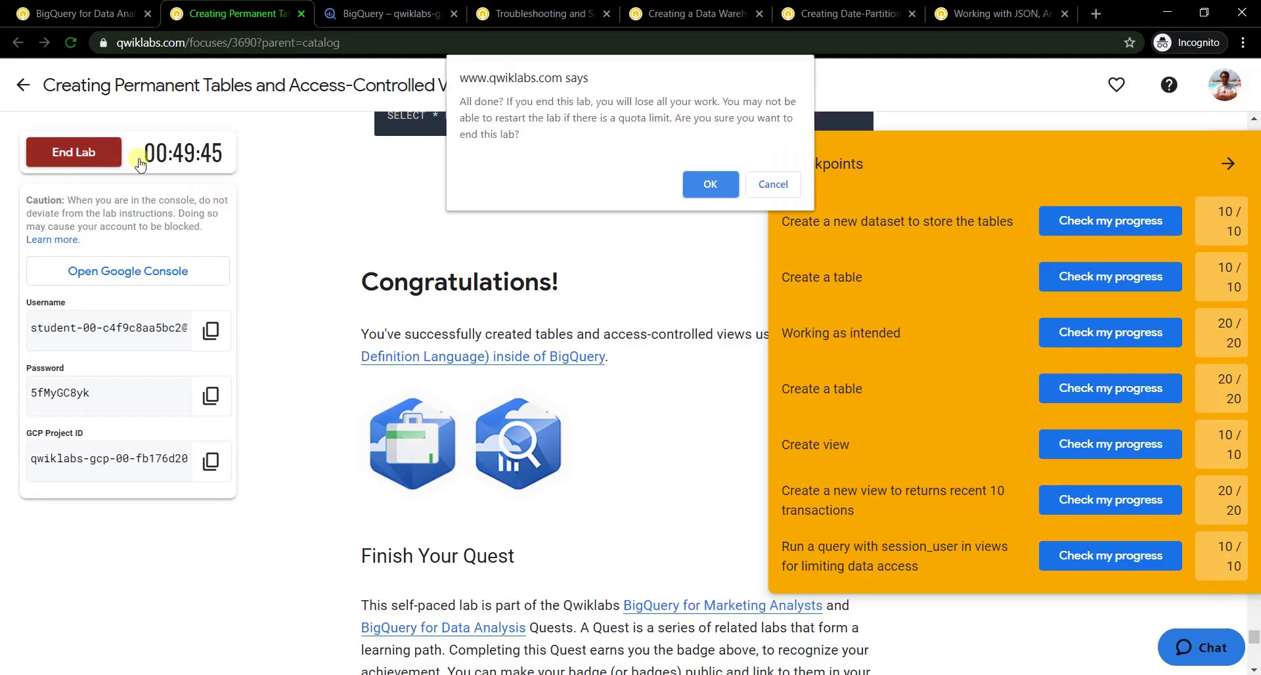
left_click(730, 186)
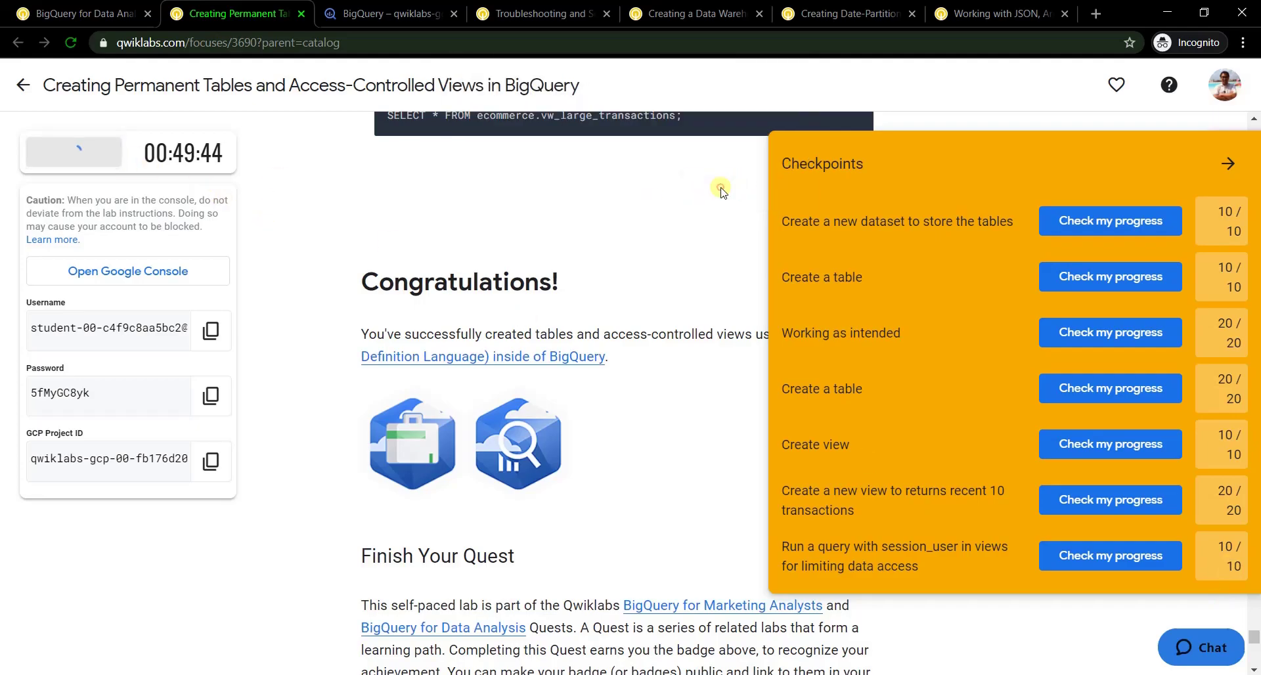